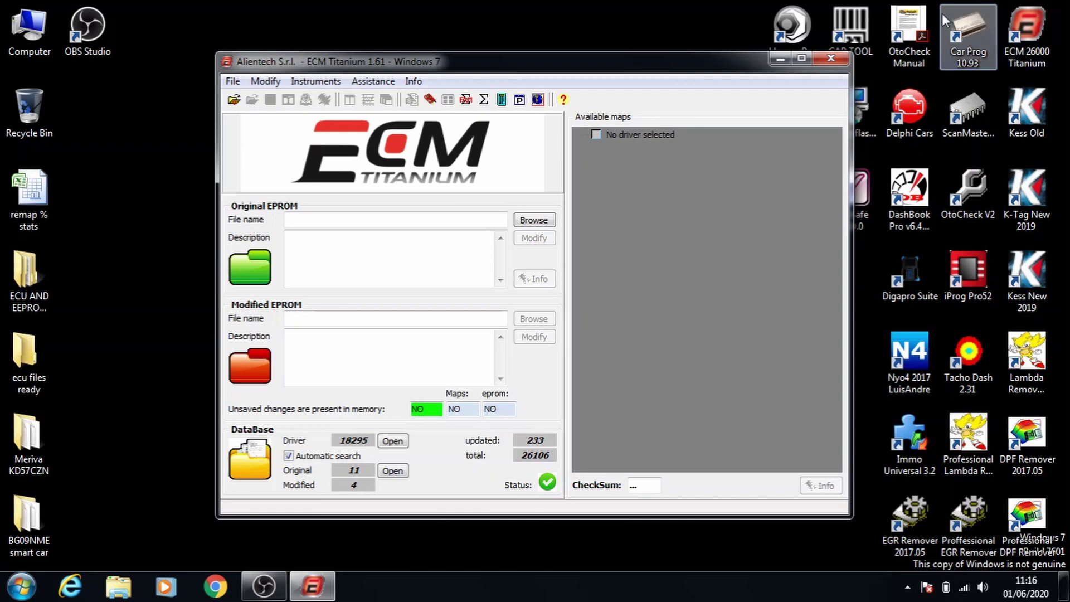
Load 'BG09NME original' from Desktop > BG09NME smart car as the original EPROM, declining database browsing
{"action": "left_click", "coordinate": [525, 223]}
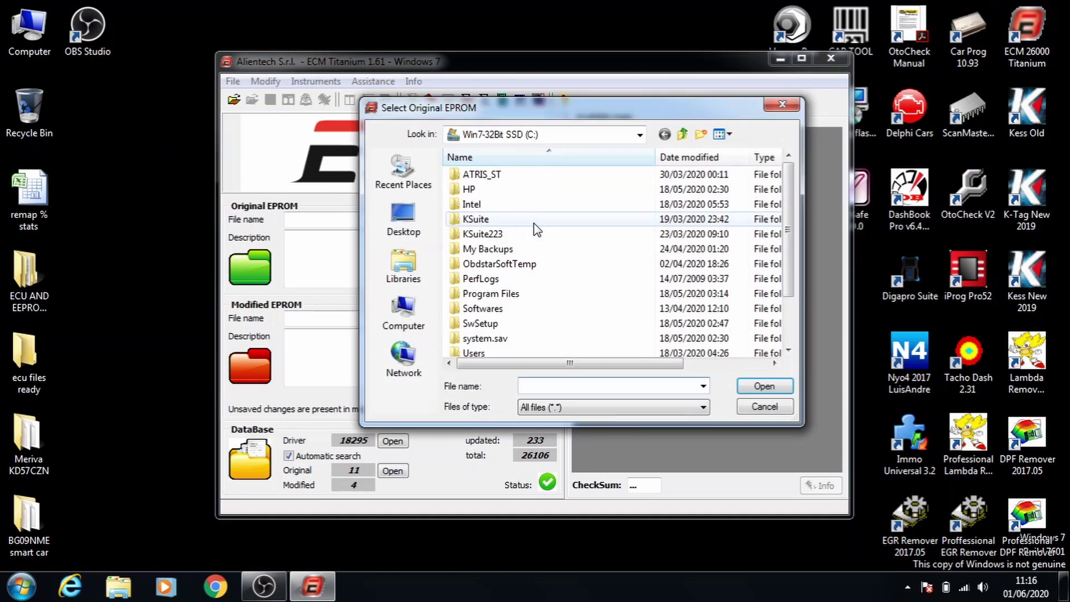
{"action": "left_click", "coordinate": [404, 231]}
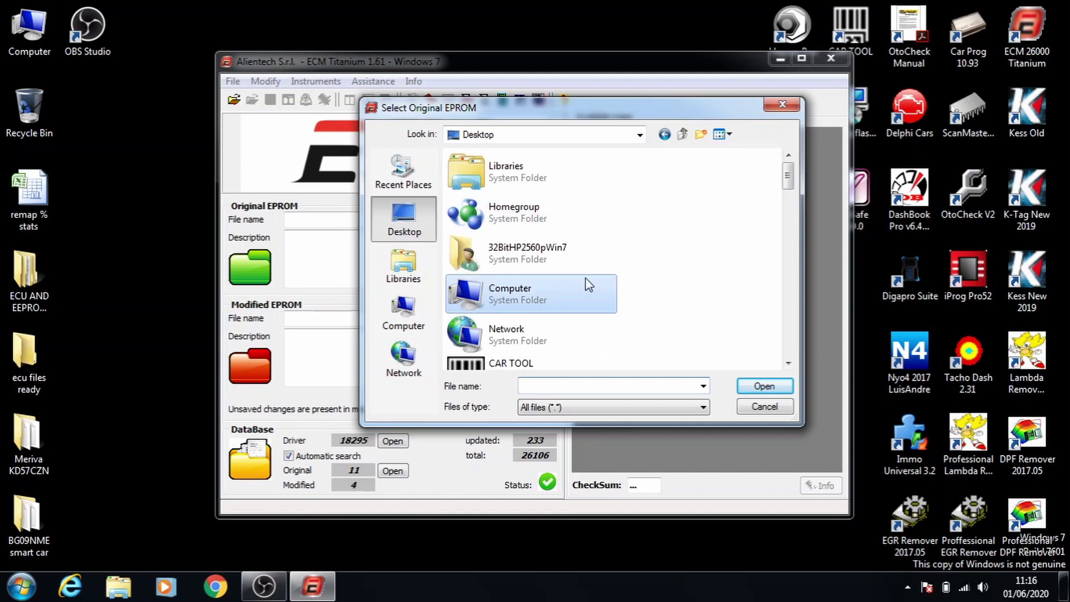
{"action": "scroll", "coordinate": [571, 288], "scroll_direction": "down", "scroll_amount": 5}
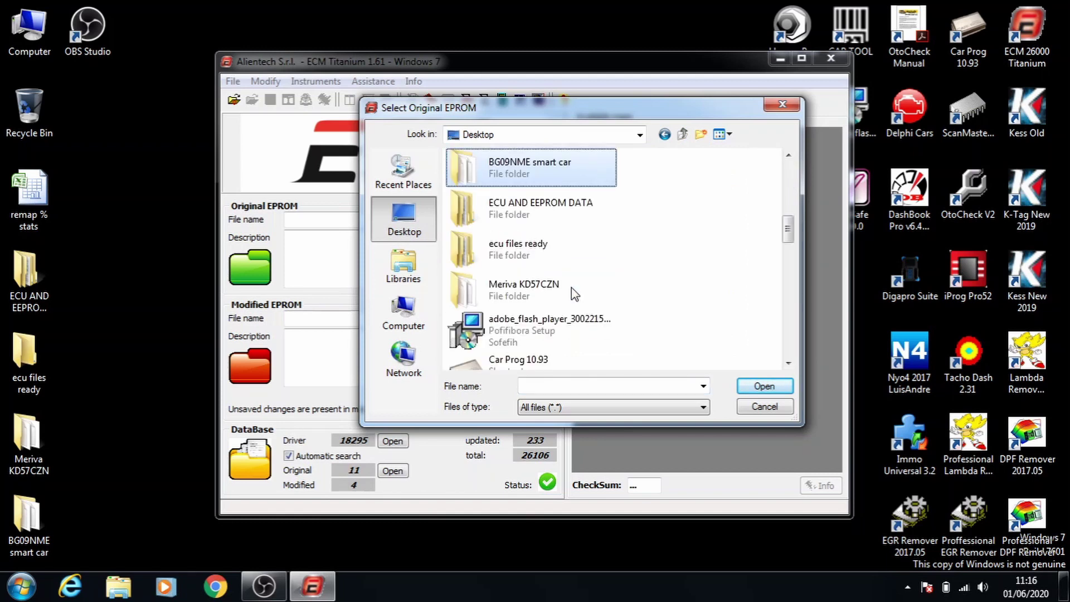
{"action": "key", "text": "Return"}
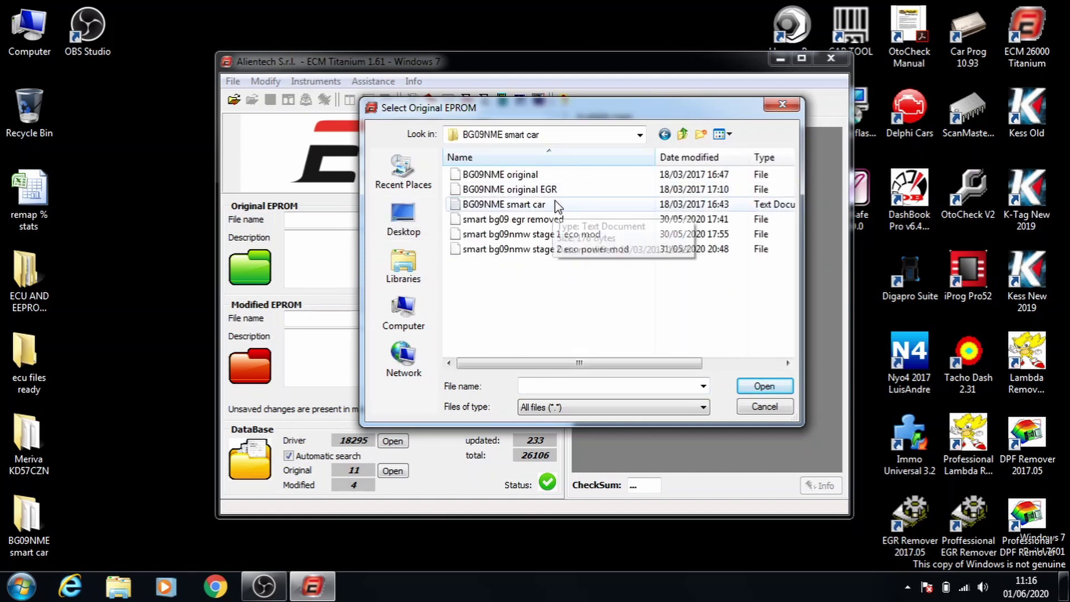
{"action": "left_click", "coordinate": [557, 177]}
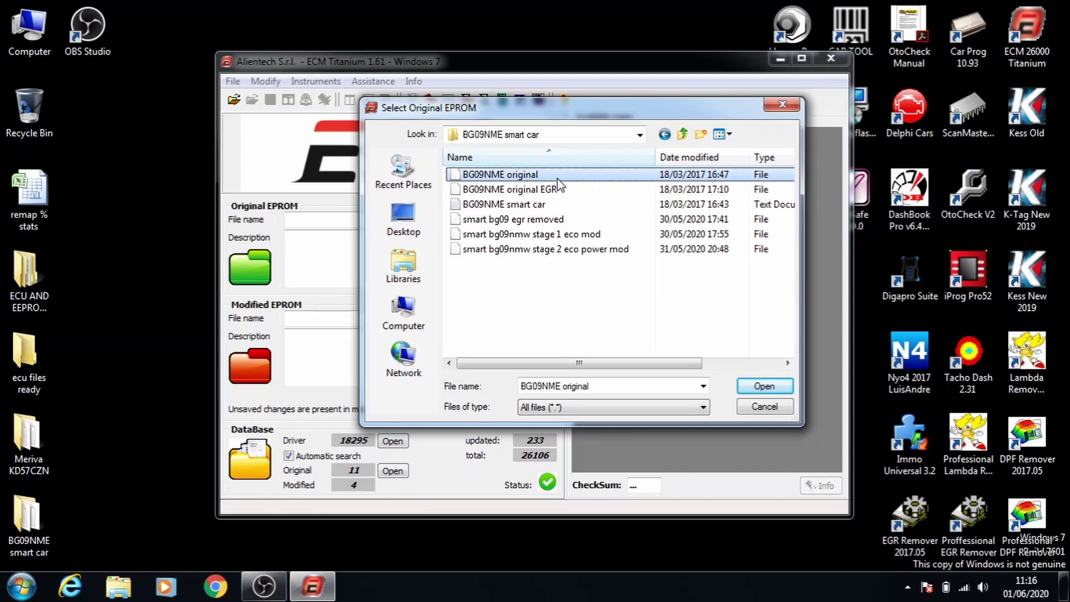
{"action": "left_click", "coordinate": [754, 390]}
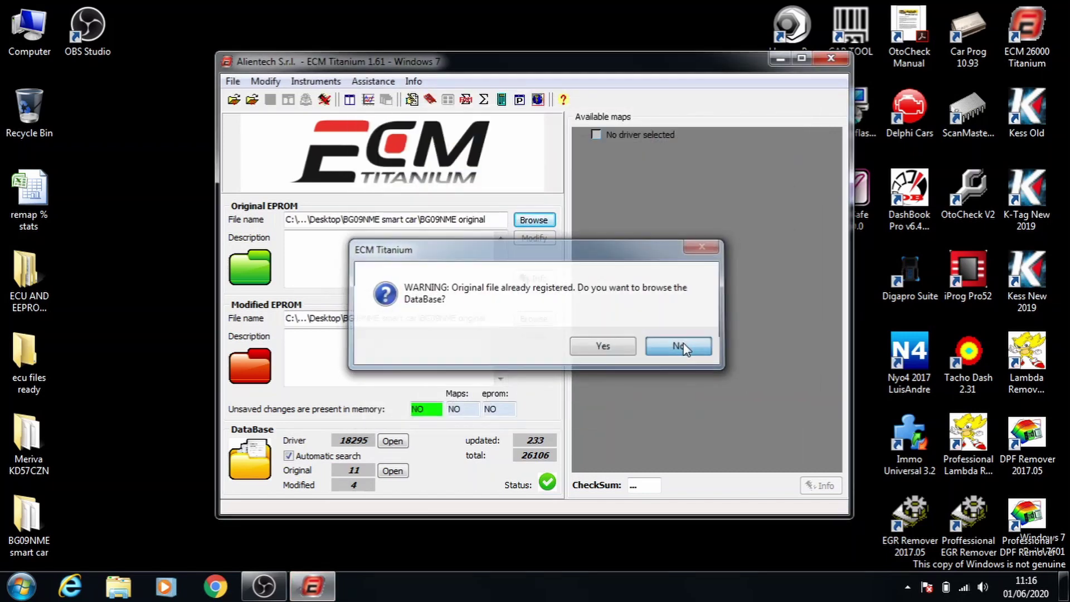
{"action": "left_click", "coordinate": [681, 347]}
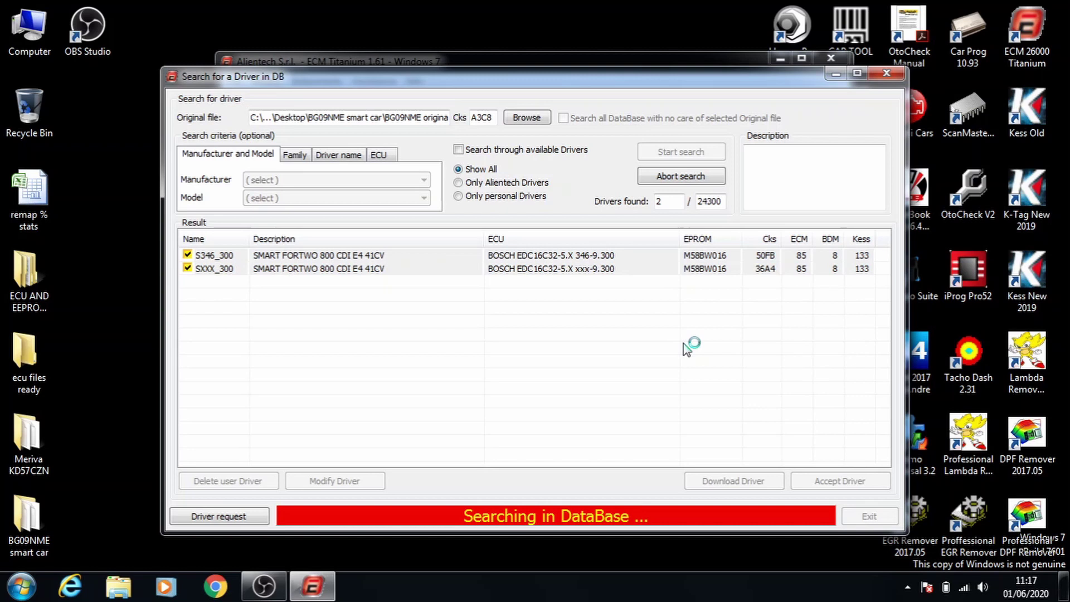
Attach the S346_300 Smart Fortwo 800 CDI driver and skip the newer driver download
{"action": "left_click", "coordinate": [554, 256]}
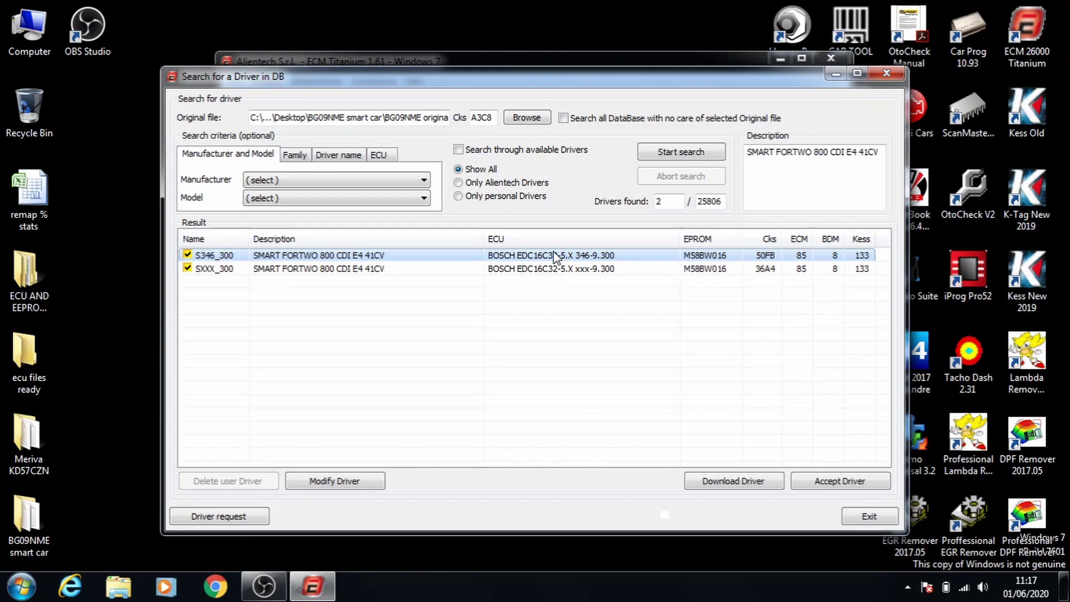
{"action": "double_click", "coordinate": [555, 255]}
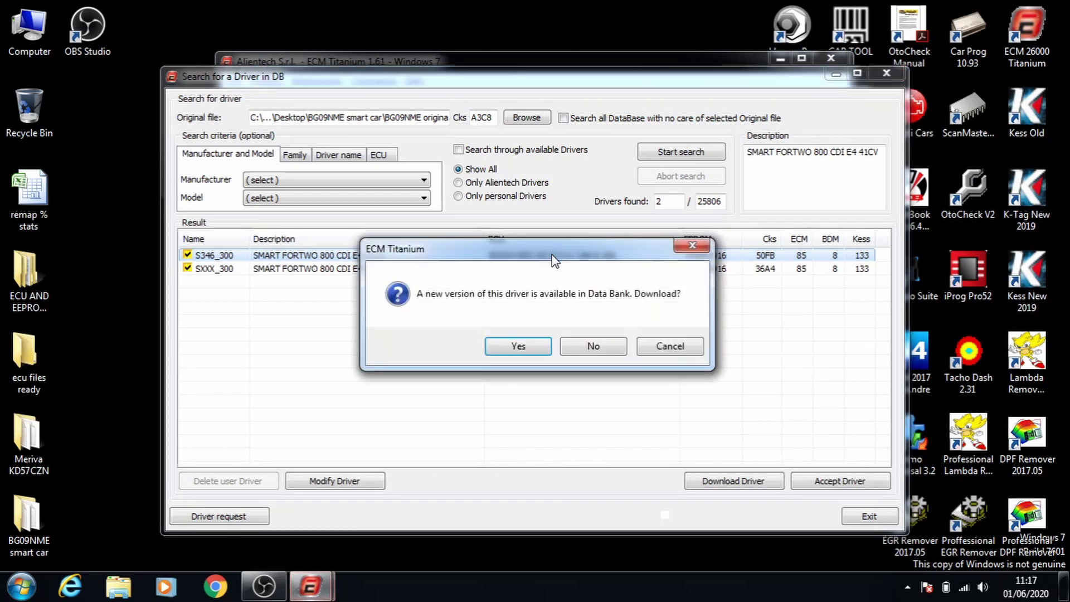
{"action": "left_click", "coordinate": [593, 346]}
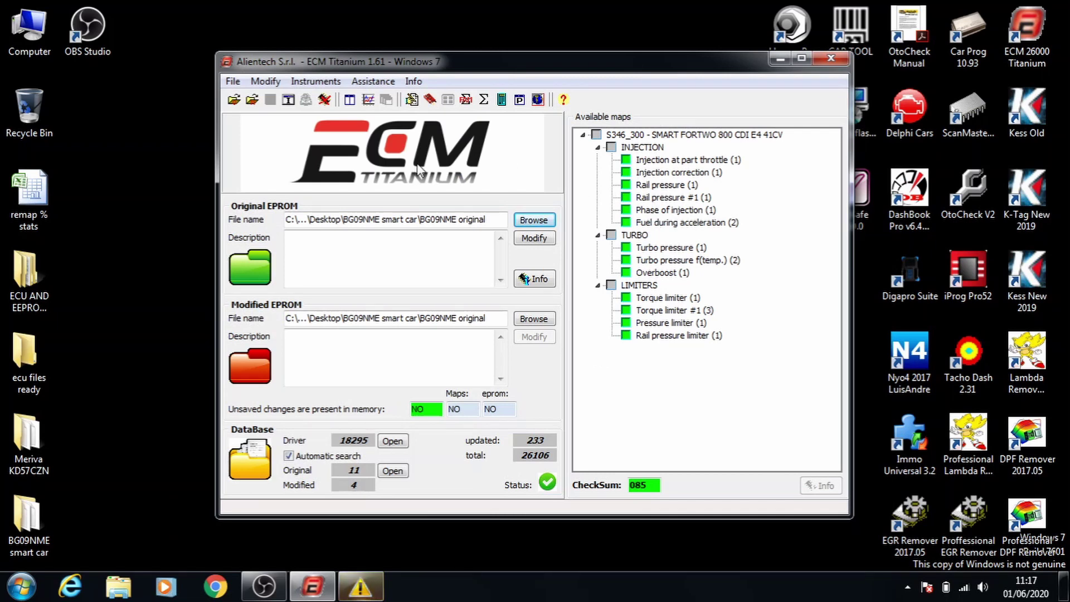
{"action": "double_click", "coordinate": [45, 179]}
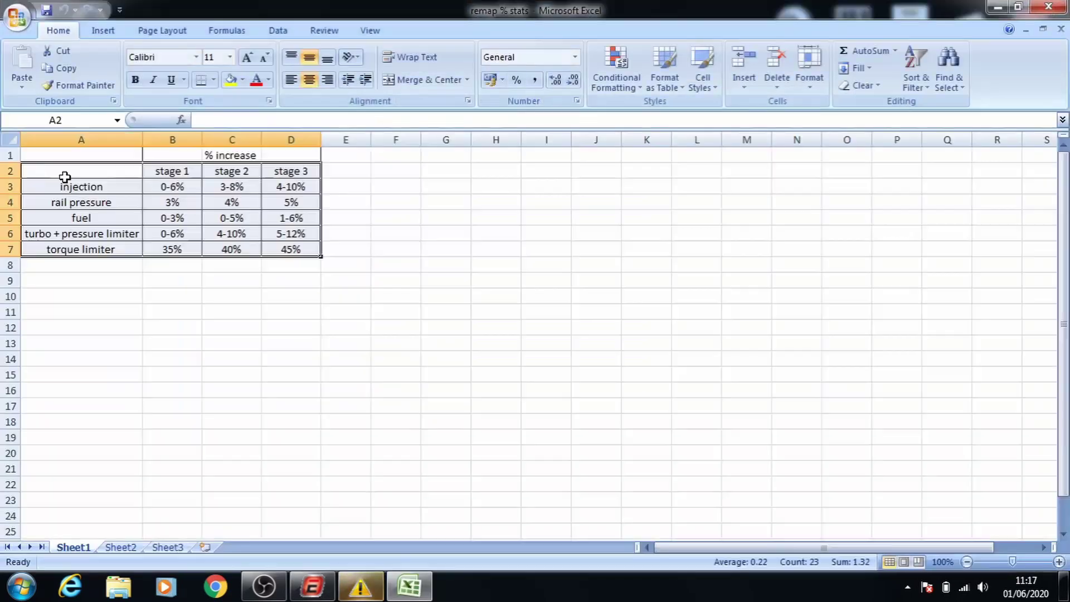
Fill stage 3 cells D2:D7 yellow and review its percentages, including the 45% torque limiter
{"action": "left_click", "coordinate": [275, 250]}
{"action": "double_click", "coordinate": [276, 250]}
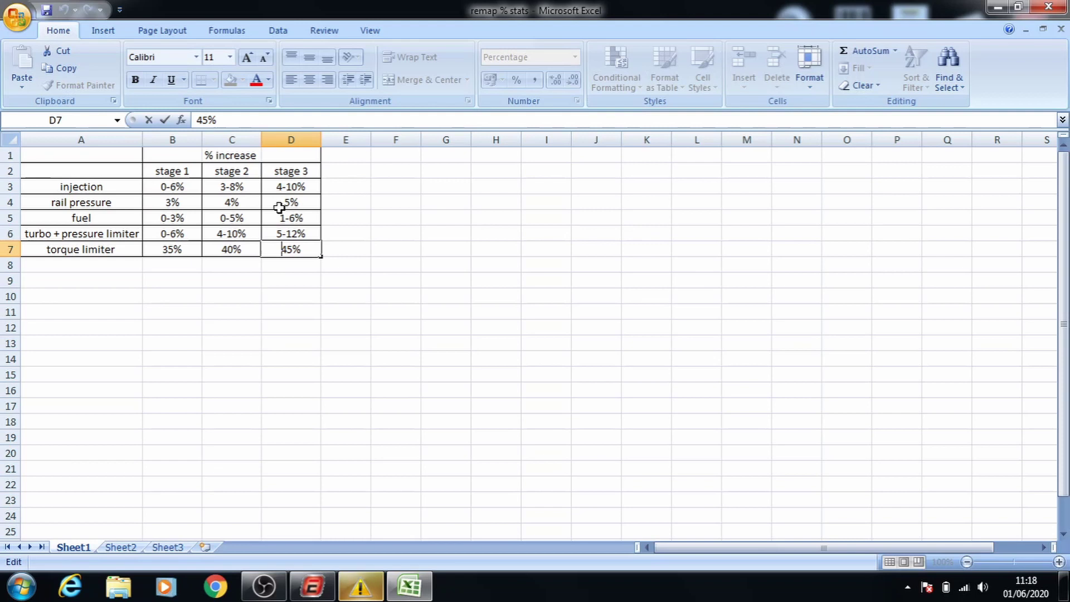
{"action": "left_click_drag", "start_coordinate": [289, 171], "coordinate": [289, 249]}
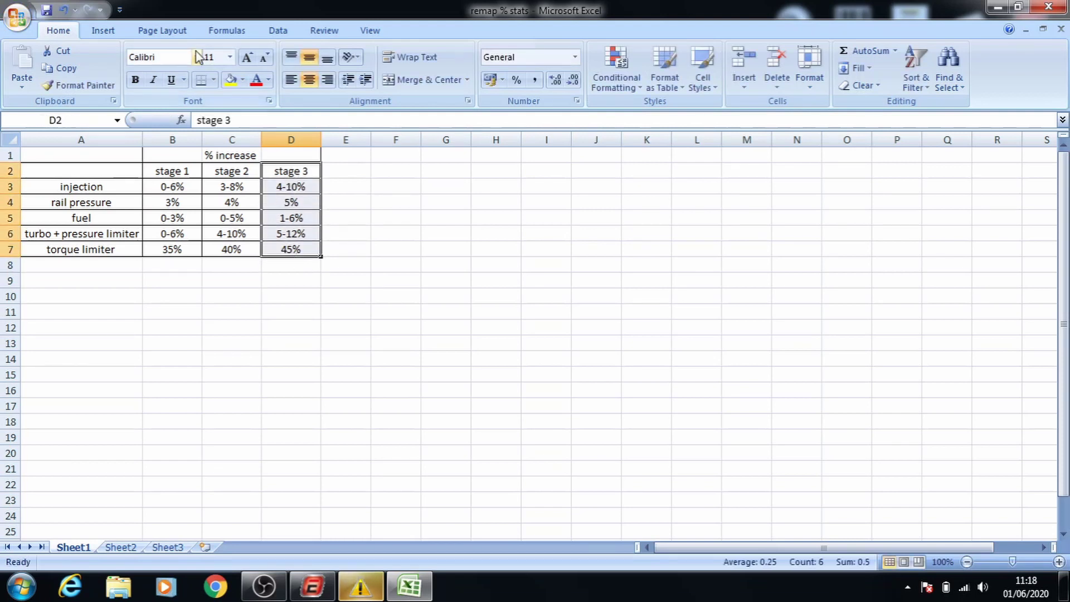
{"action": "left_click", "coordinate": [231, 81]}
{"action": "left_click", "coordinate": [315, 230]}
{"action": "left_click", "coordinate": [296, 173]}
{"action": "left_click", "coordinate": [305, 232]}
{"action": "left_click", "coordinate": [306, 246]}
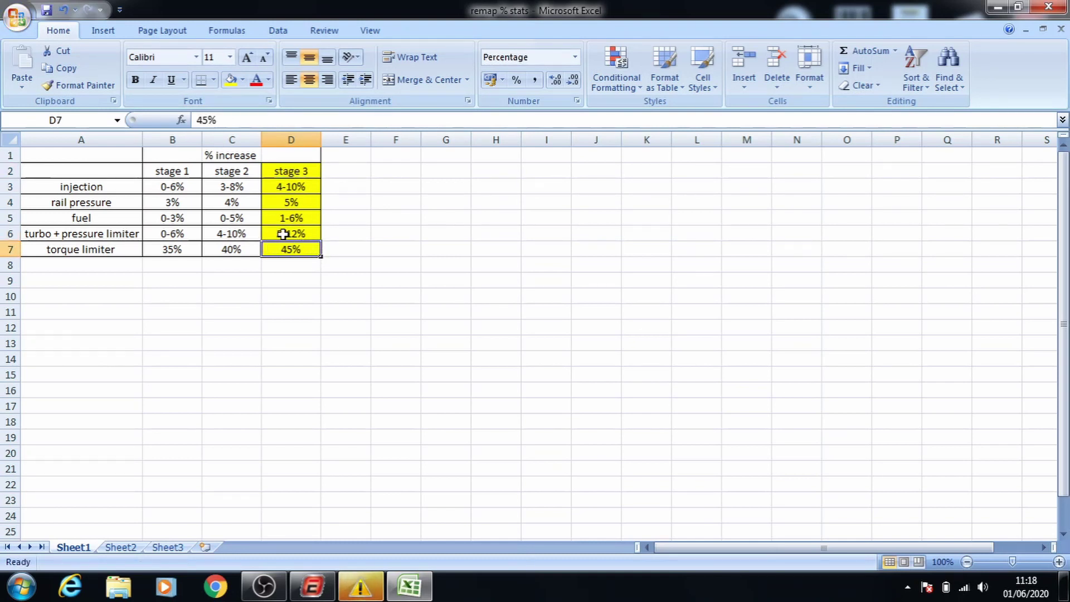
{"action": "left_click", "coordinate": [302, 586]}
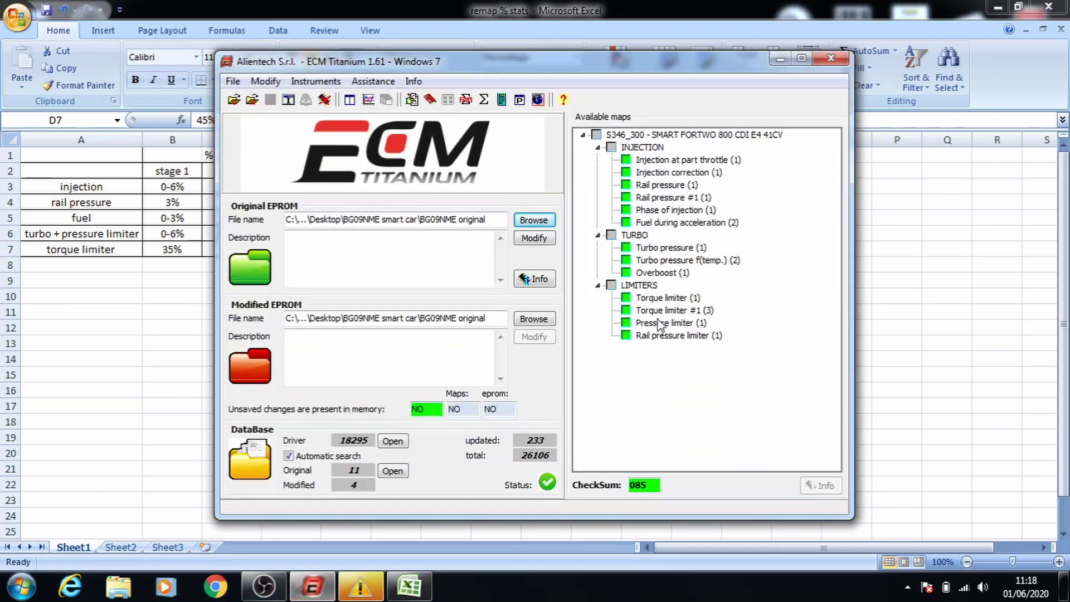
Raise every Torque limiter (1) value by 45% in percent mode, then close keeping changes
{"action": "left_click", "coordinate": [661, 299]}
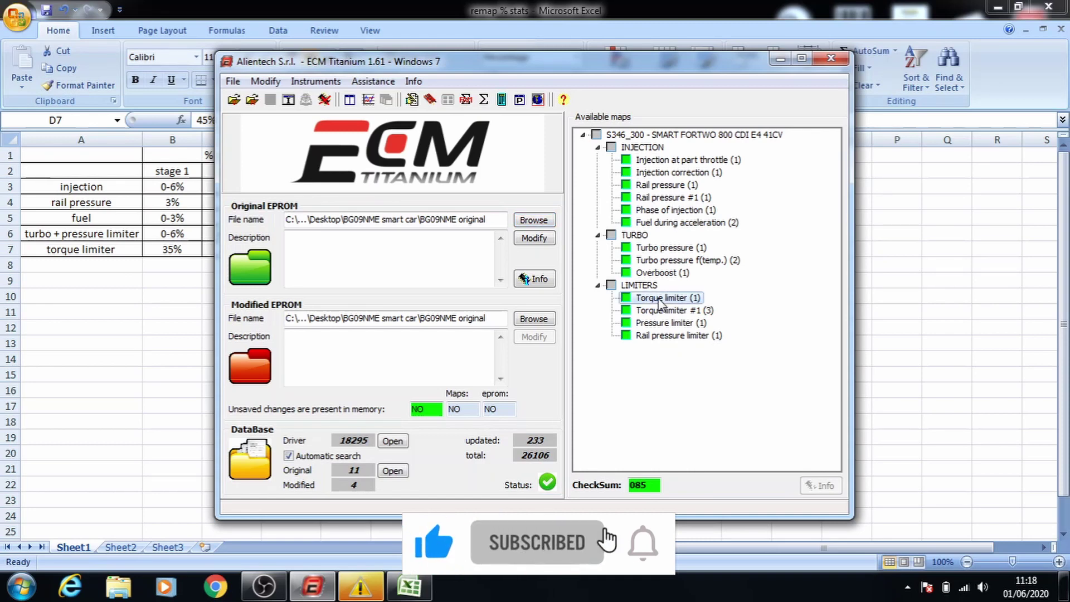
{"action": "double_click", "coordinate": [660, 300]}
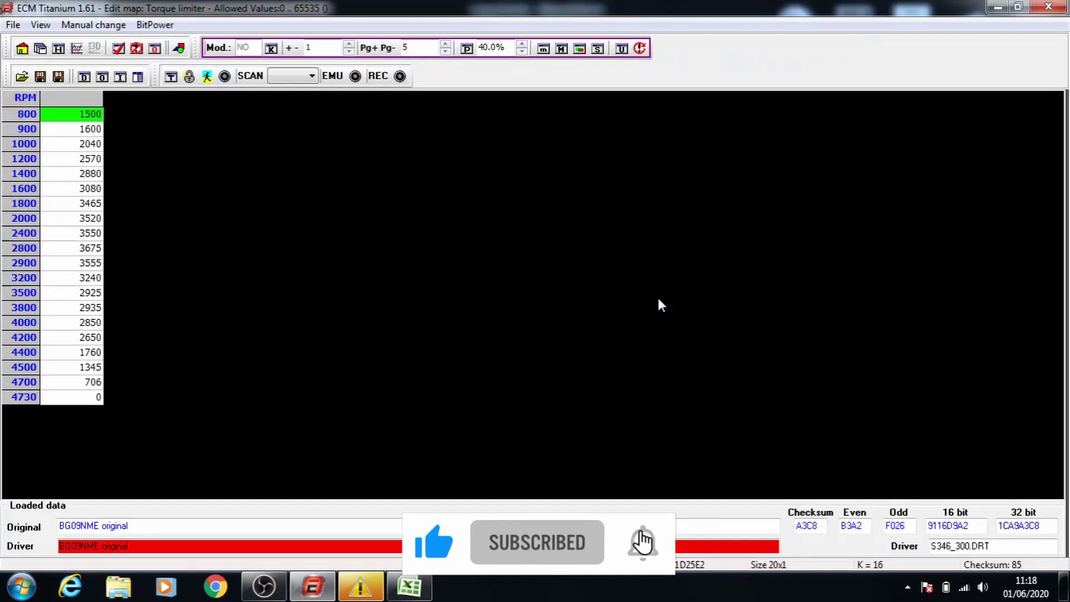
{"action": "left_click", "coordinate": [522, 44]}
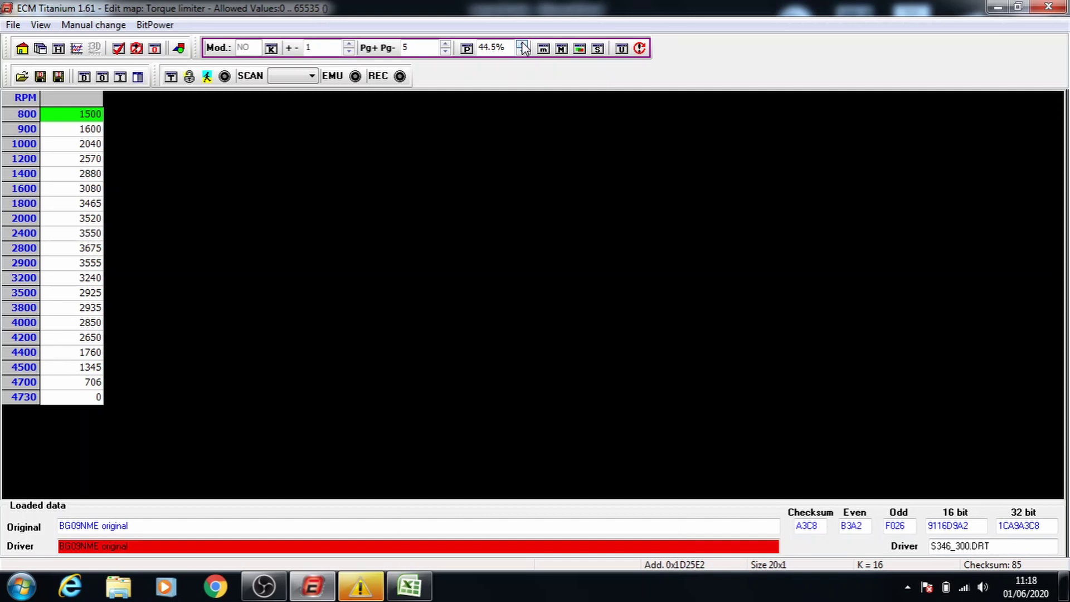
{"action": "left_click", "coordinate": [467, 48]}
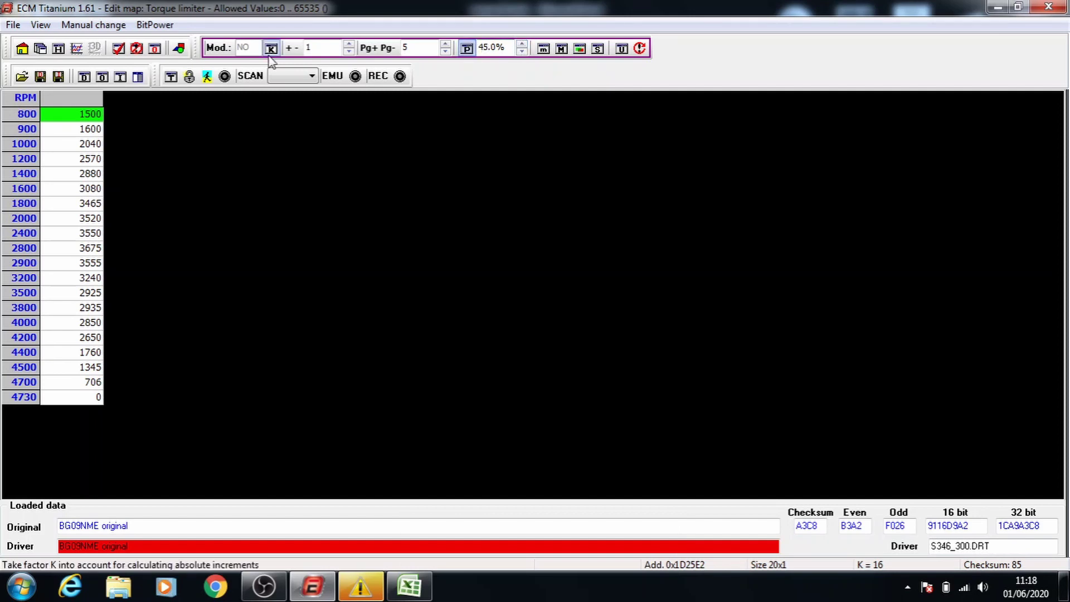
{"action": "left_click_drag", "start_coordinate": [99, 114], "coordinate": [89, 401]}
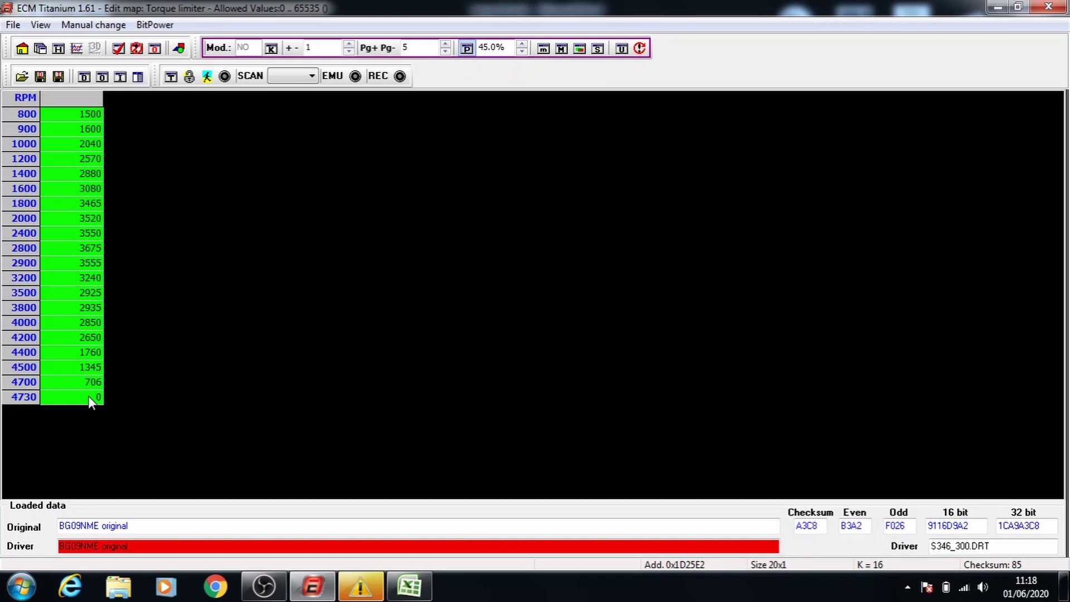
{"action": "key", "text": "plus"}
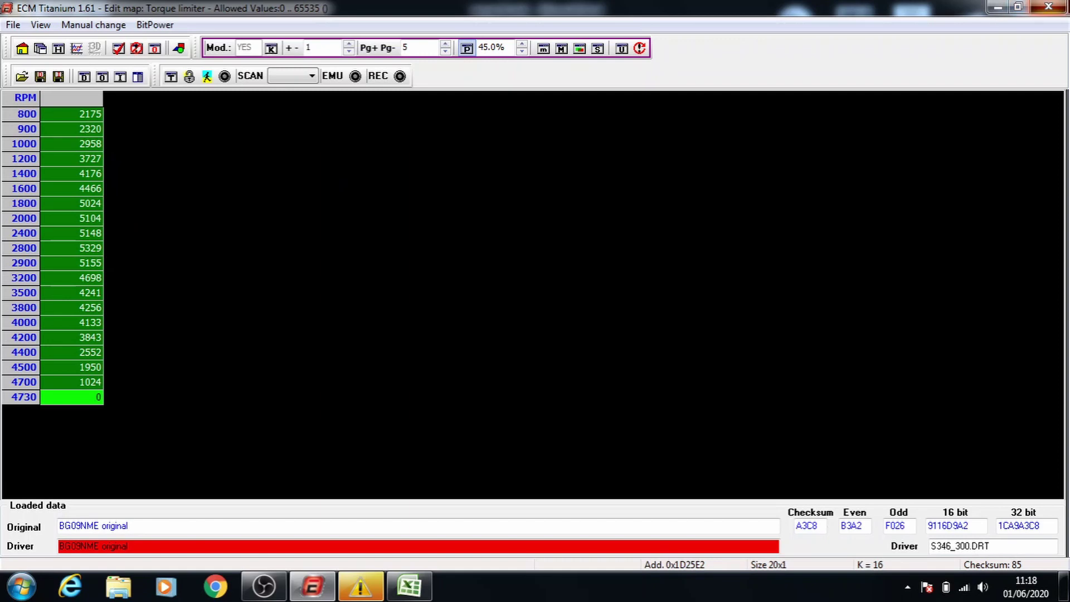
{"action": "left_click", "coordinate": [1048, 6]}
{"action": "left_click", "coordinate": [435, 350]}
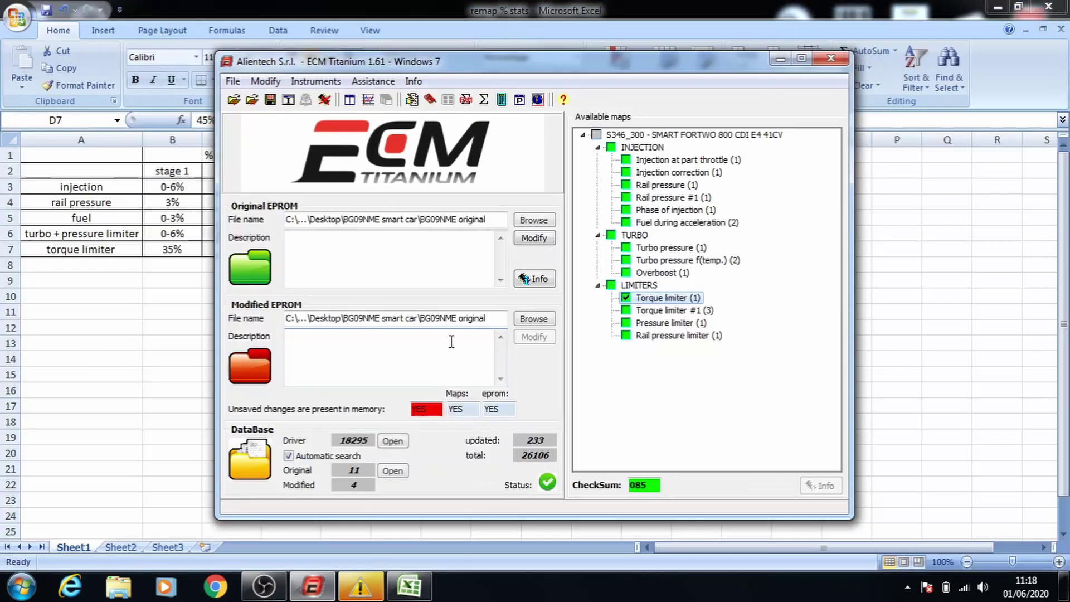
Raise the whole Torque limiter #1 column by 45% and save without modifying similar maps
{"action": "double_click", "coordinate": [649, 310]}
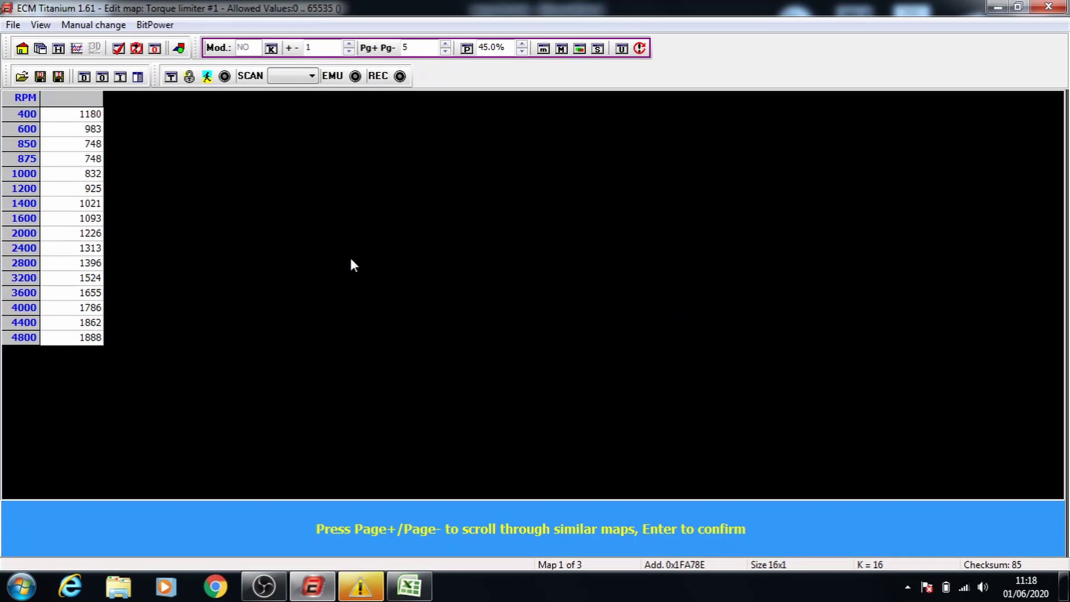
{"action": "key", "text": "Return"}
{"action": "left_click_drag", "start_coordinate": [85, 133], "coordinate": [84, 337]}
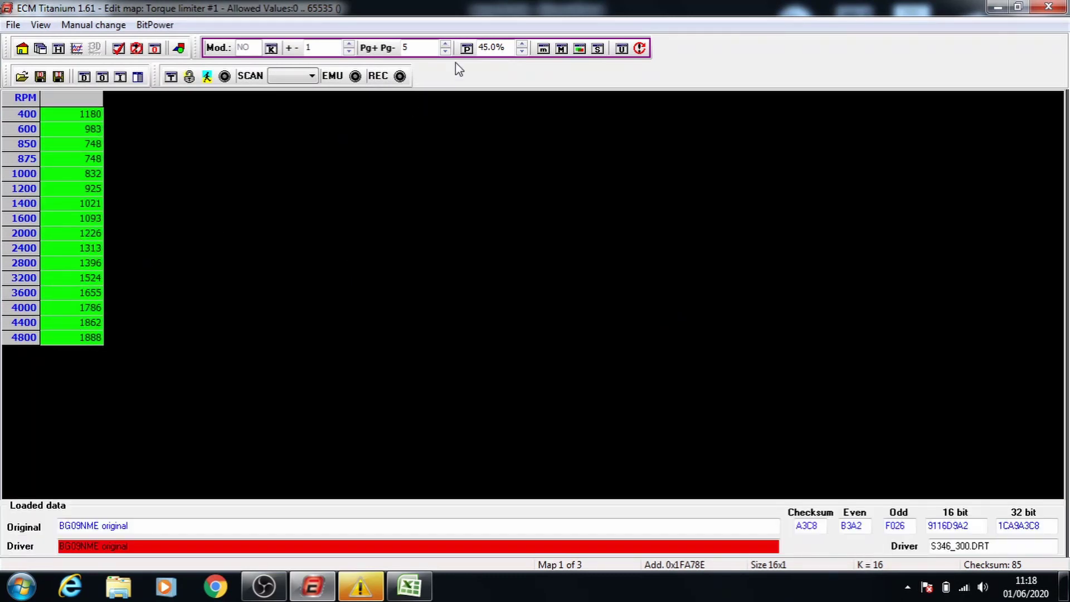
{"action": "left_click", "coordinate": [467, 53]}
{"action": "key", "text": "plus"}
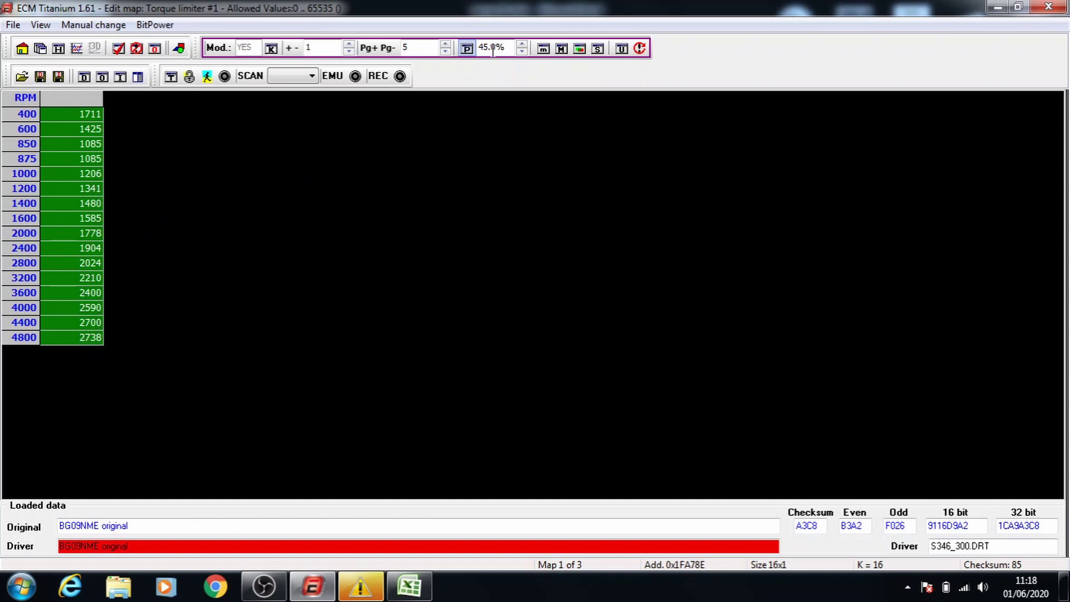
{"action": "left_click", "coordinate": [1048, 6]}
{"action": "left_click", "coordinate": [453, 290]}
{"action": "left_click", "coordinate": [438, 349]}
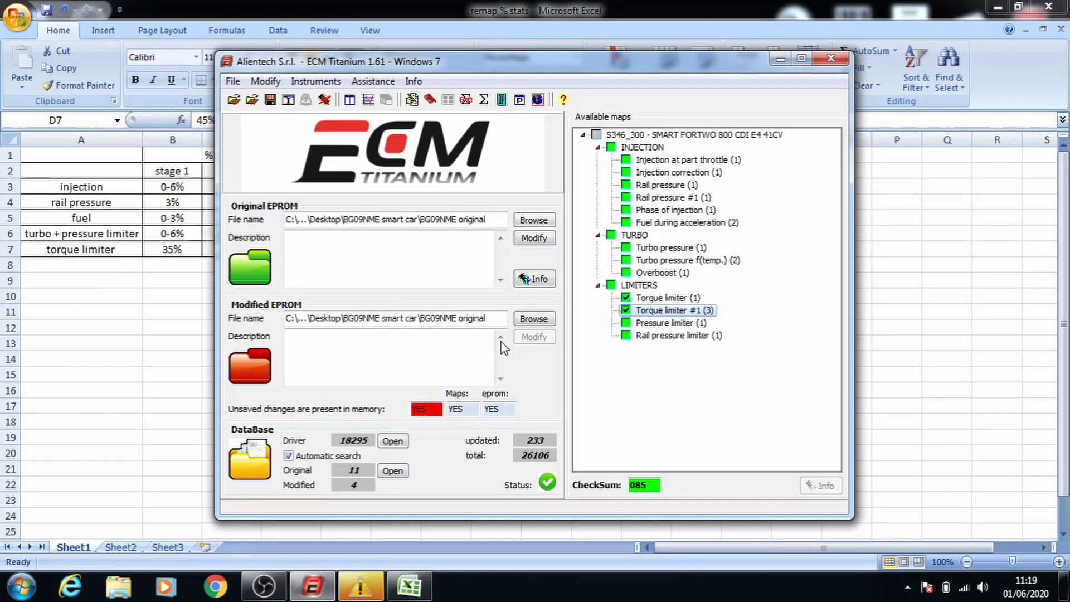
{"action": "double_click", "coordinate": [658, 161]}
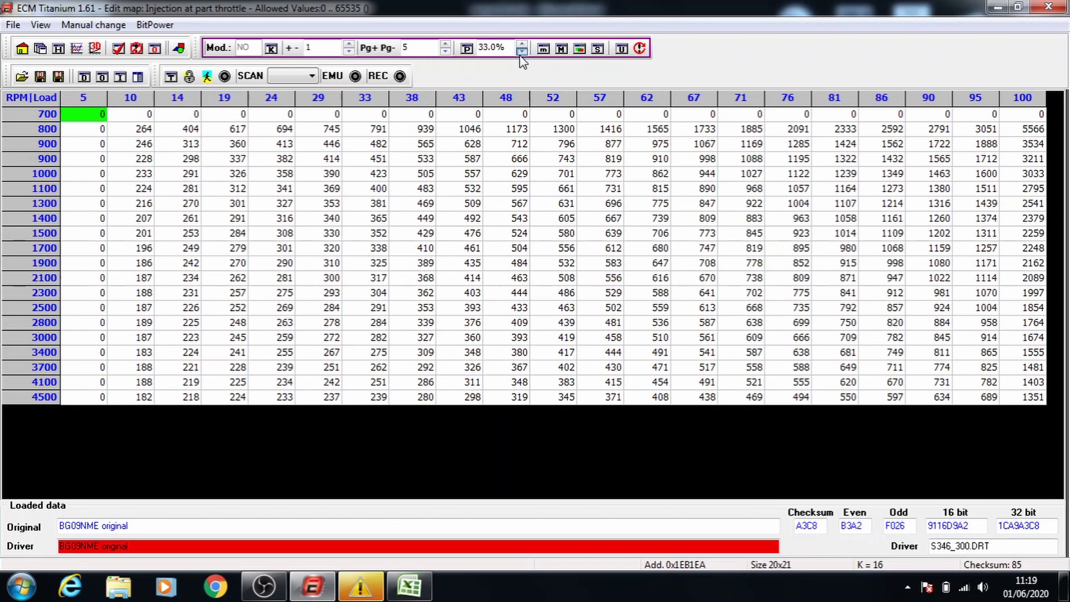
Lower the part throttle injection map's percentage step to 0.5%
{"action": "left_click", "coordinate": [521, 50]}
{"action": "left_click", "coordinate": [521, 51]}
{"action": "left_click", "coordinate": [521, 50]}
{"action": "left_click", "coordinate": [521, 51]}
{"action": "left_click", "coordinate": [522, 51]}
{"action": "left_click", "coordinate": [521, 52]}
{"action": "left_click", "coordinate": [521, 52]}
{"action": "left_click", "coordinate": [521, 51]}
{"action": "left_click", "coordinate": [521, 51]}
{"action": "left_click", "coordinate": [521, 51]}
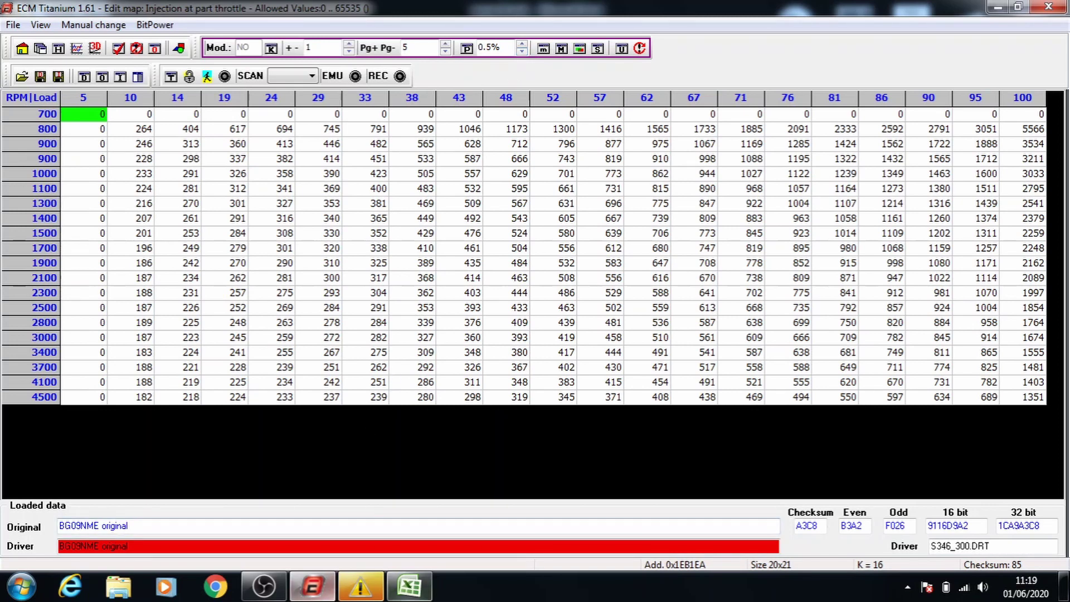
Check the stage 3 injection range in Excel, then select the 1000 rpm, load 19 onward block in percent mode
{"action": "left_click", "coordinate": [407, 594]}
{"action": "left_click", "coordinate": [287, 185]}
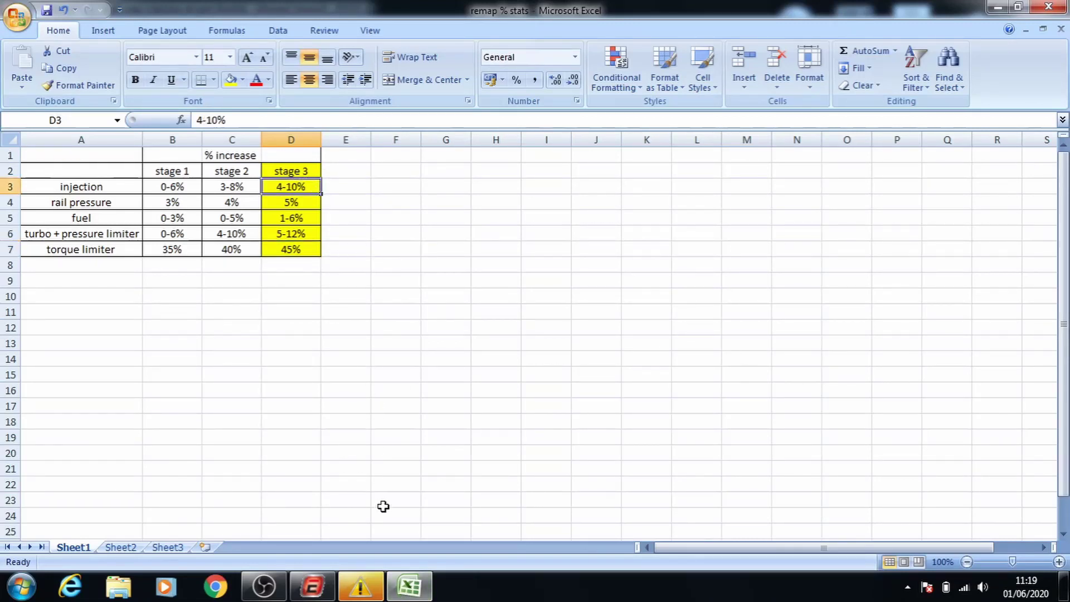
{"action": "left_click", "coordinate": [312, 586]}
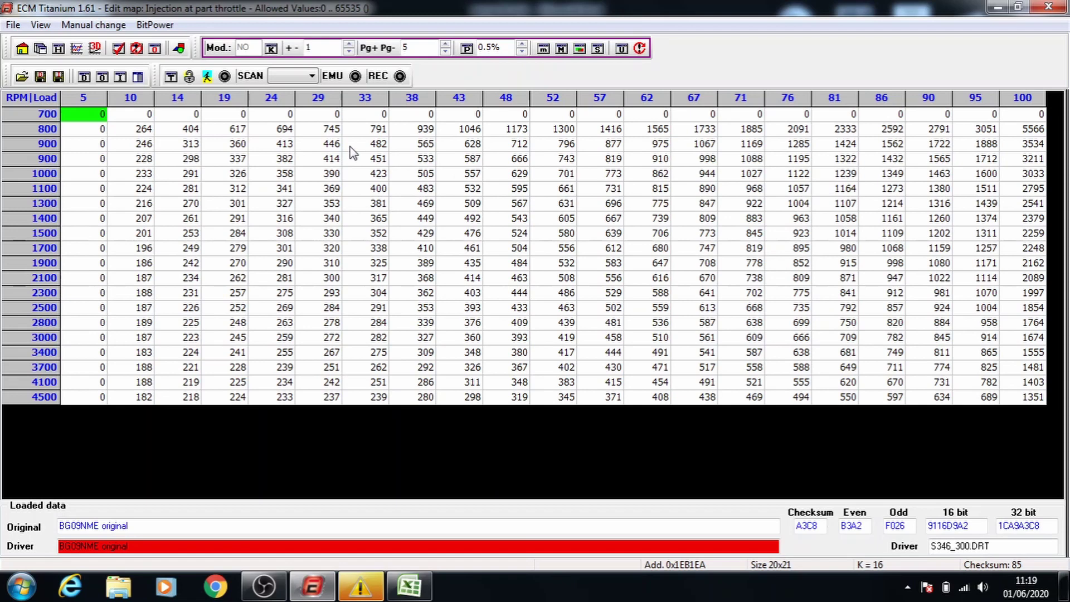
{"action": "left_click", "coordinate": [467, 48]}
{"action": "left_click_drag", "start_coordinate": [212, 172], "coordinate": [1034, 404]}
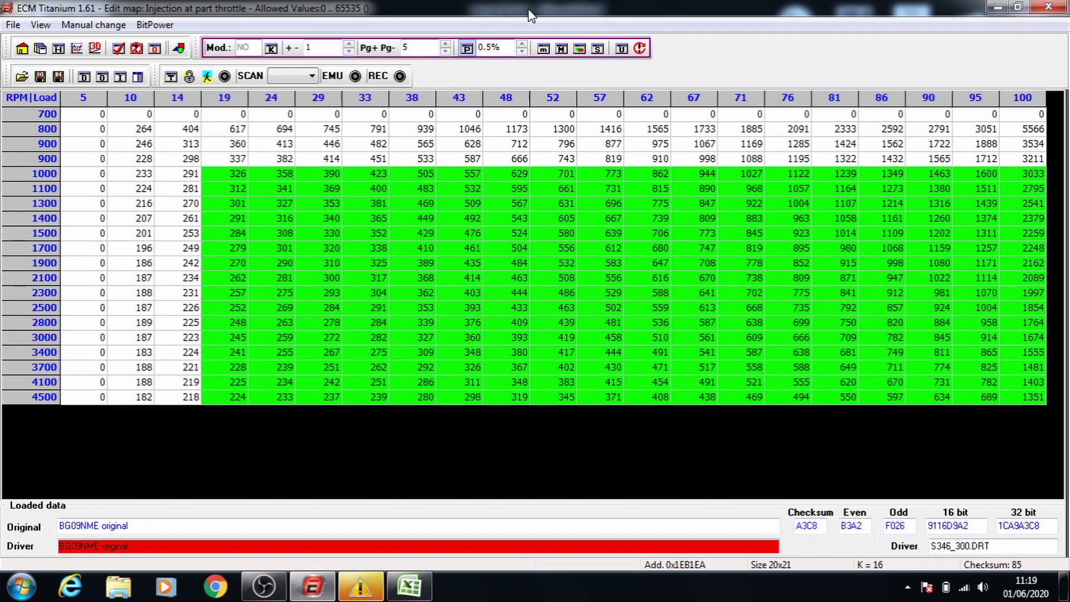
{"action": "left_click", "coordinate": [522, 44]}
At a 1.0% step, raise the blocks from 1000, 1100, 1300, 1400 and 1500 rpm by 1% each
{"action": "left_click", "coordinate": [522, 45]}
{"action": "key", "text": "plus"}
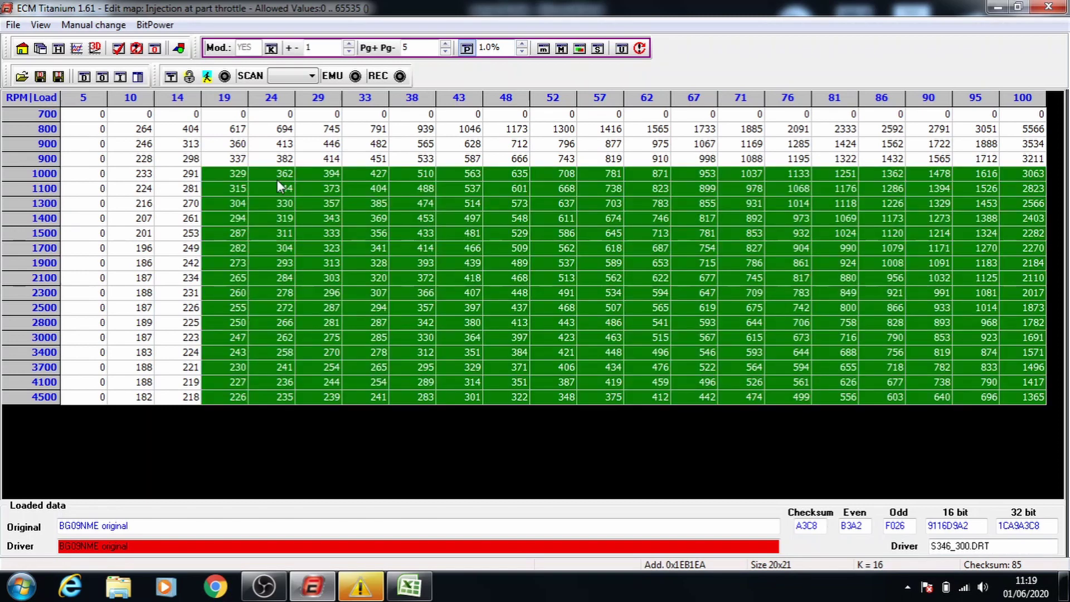
{"action": "left_click_drag", "start_coordinate": [276, 186], "coordinate": [989, 413]}
{"action": "key", "text": "plus"}
{"action": "left_click_drag", "start_coordinate": [335, 203], "coordinate": [710, 397]}
{"action": "left_click", "coordinate": [1032, 400], "text": "shift"}
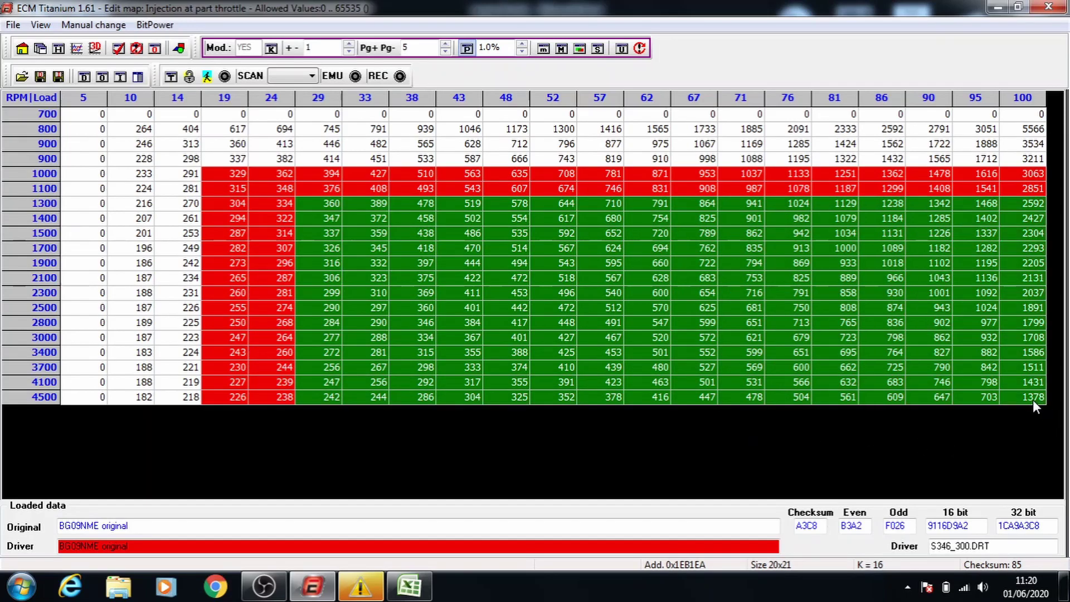
{"action": "key", "text": "plus"}
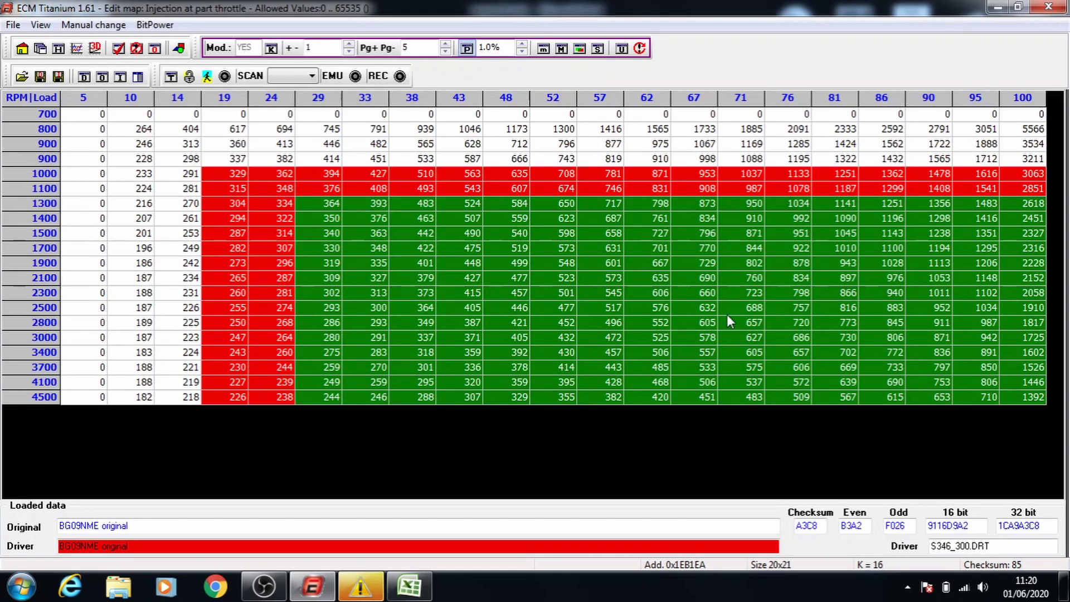
{"action": "left_click_drag", "start_coordinate": [380, 216], "coordinate": [957, 392]}
{"action": "key", "text": "plus"}
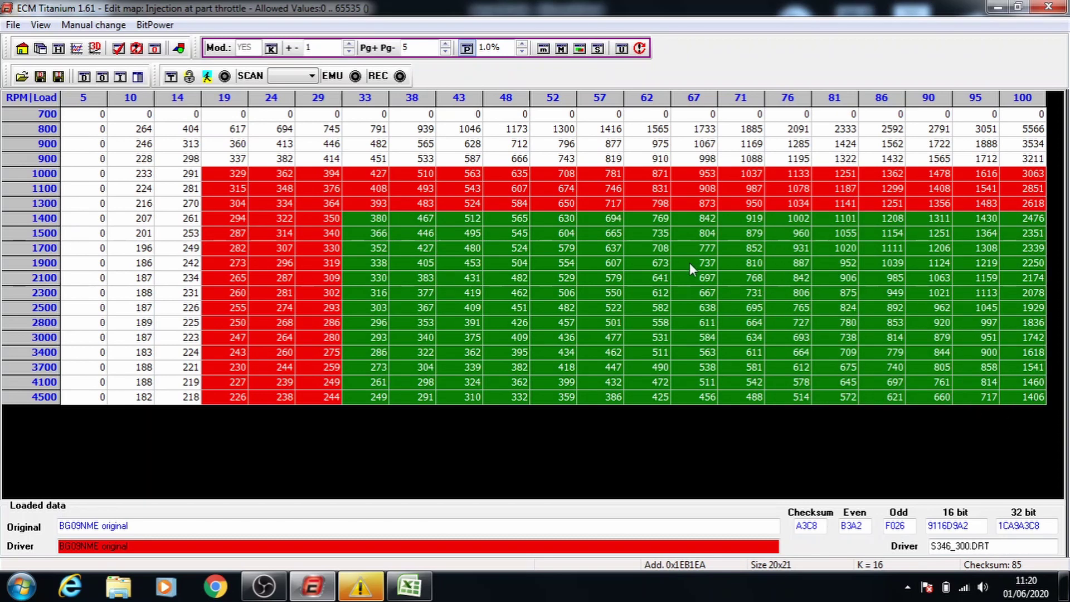
{"action": "left_click_drag", "start_coordinate": [412, 233], "coordinate": [945, 397]}
{"action": "key", "text": "plus"}
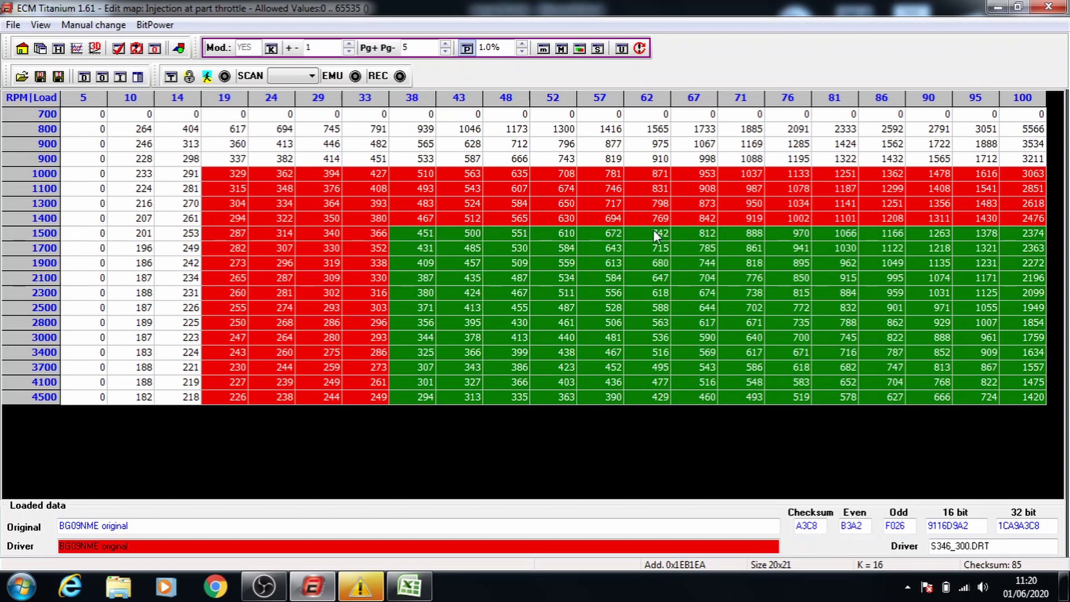
Raise the blocks from 1700, 1900, 2100, 2300 and 2500 rpm by 1% each, then save and exit
{"action": "left_click_drag", "start_coordinate": [468, 248], "coordinate": [928, 397]}
{"action": "key", "text": "plus"}
{"action": "left_click_drag", "start_coordinate": [523, 266], "coordinate": [835, 397]}
{"action": "key", "text": "plus"}
{"action": "left_click_drag", "start_coordinate": [552, 276], "coordinate": [1009, 400]}
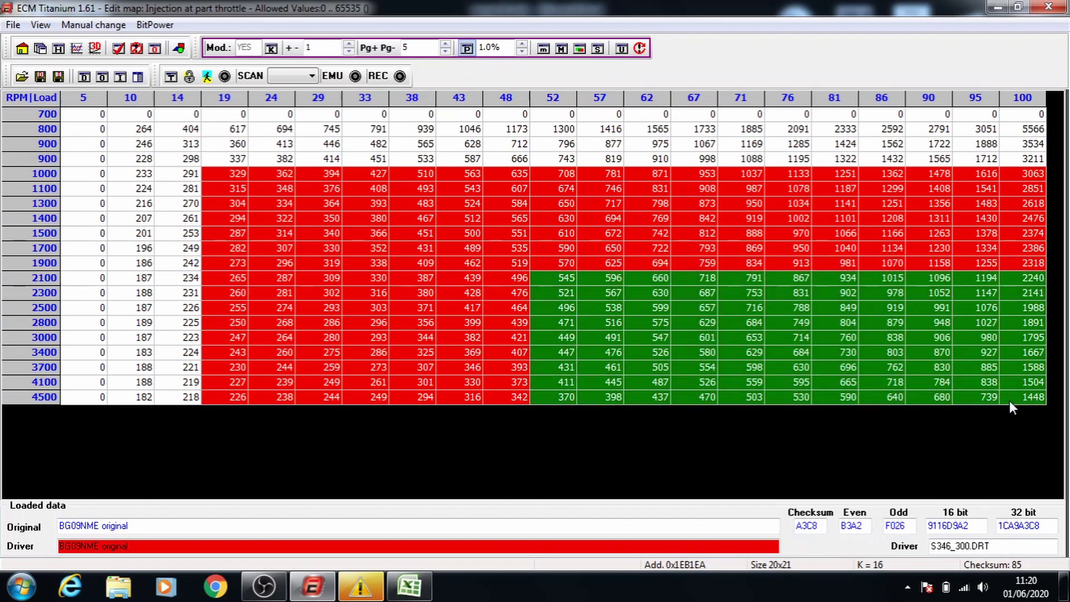
{"action": "key", "text": "plus"}
{"action": "left_click_drag", "start_coordinate": [621, 293], "coordinate": [1041, 415]}
{"action": "key", "text": "plus"}
{"action": "left_click_drag", "start_coordinate": [660, 306], "coordinate": [1037, 397]}
{"action": "key", "text": "plus"}
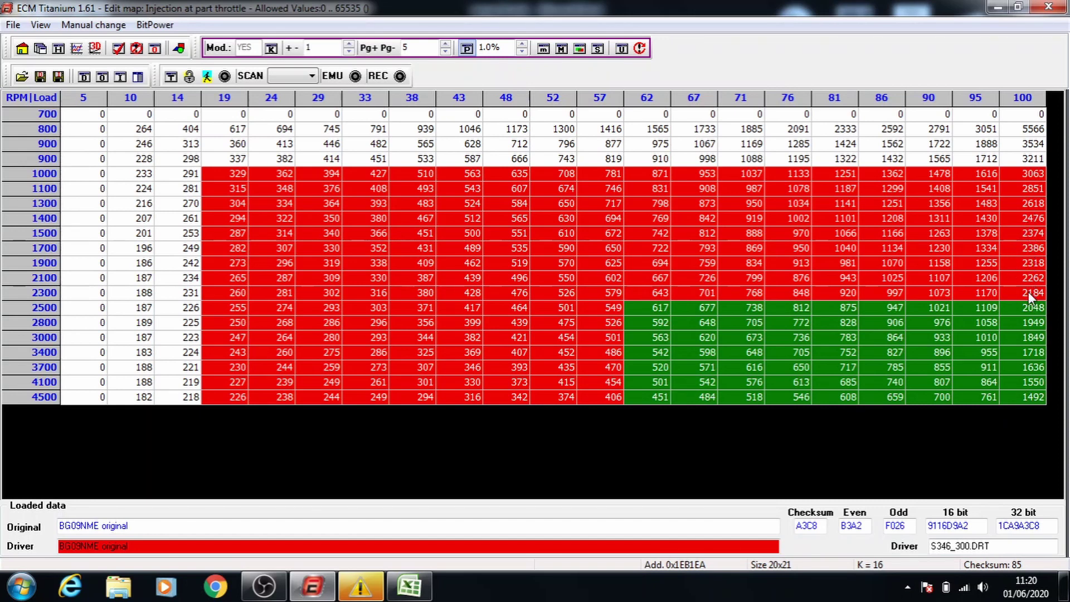
{"action": "left_click", "coordinate": [1047, 7]}
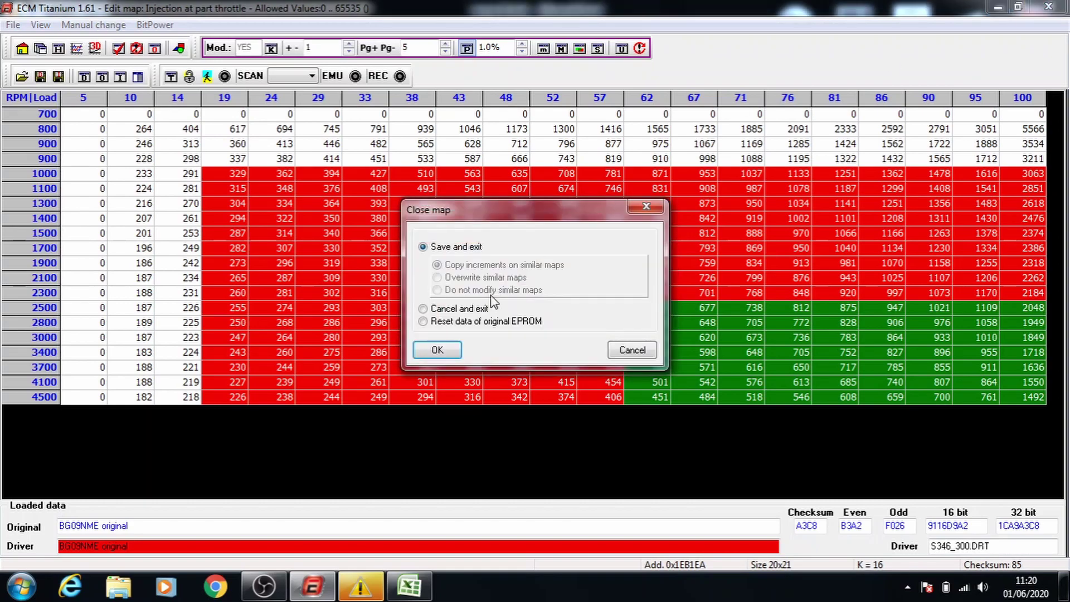
{"action": "left_click", "coordinate": [438, 349]}
Open Injection correction in percent mode and raise the 1000, 1200 and 1400 rpm blocks by 1%
{"action": "double_click", "coordinate": [666, 172]}
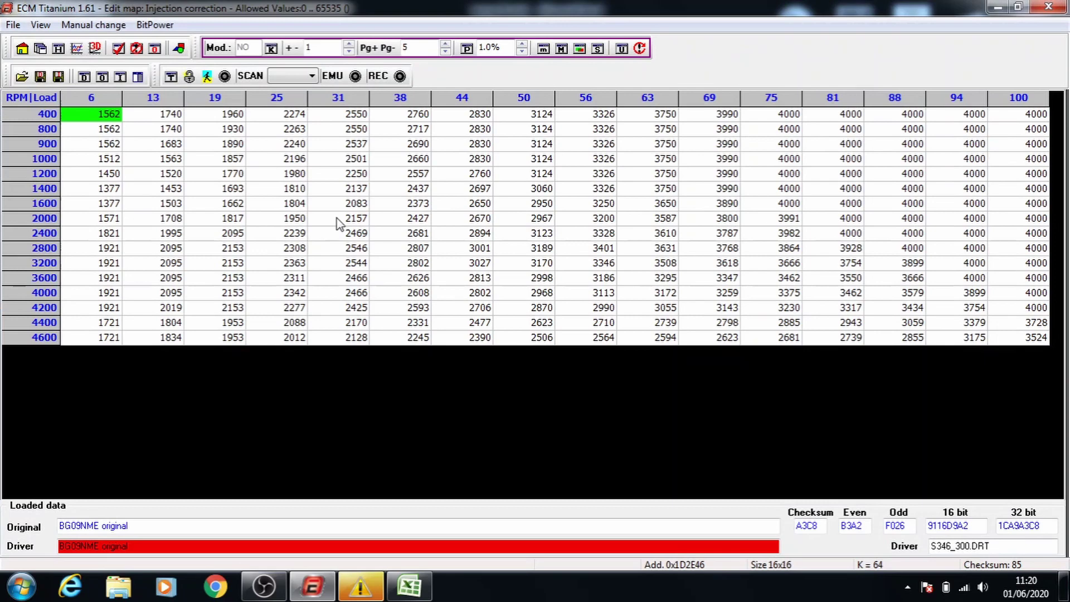
{"action": "left_click_drag", "start_coordinate": [234, 161], "coordinate": [1049, 355]}
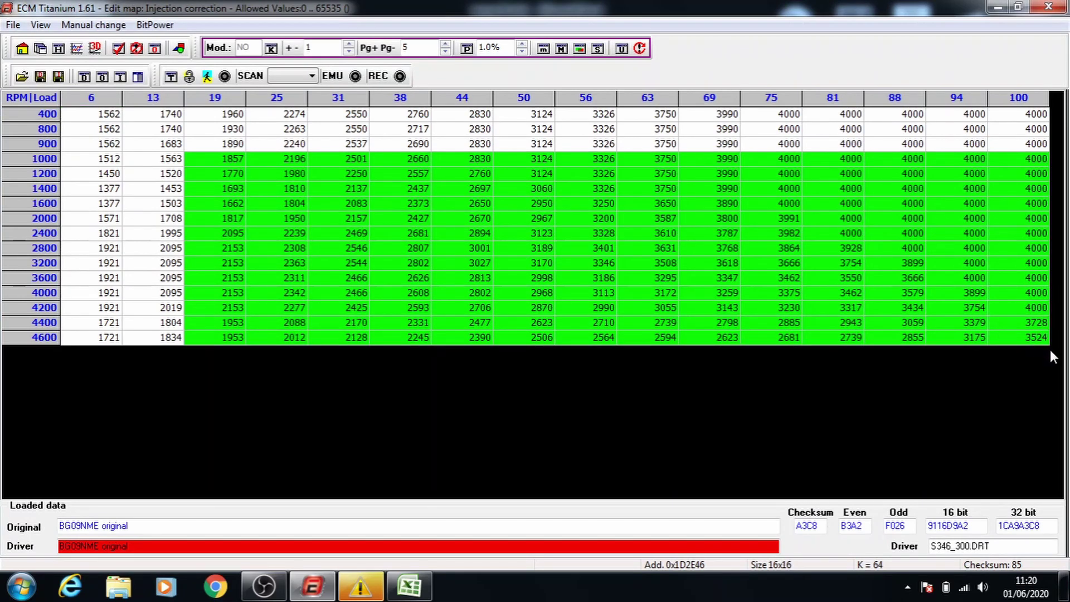
{"action": "left_click", "coordinate": [467, 48]}
{"action": "key", "text": "plus"}
{"action": "left_click", "coordinate": [283, 175]}
{"action": "left_click_drag", "start_coordinate": [283, 175], "coordinate": [1012, 346]}
{"action": "key", "text": "plus"}
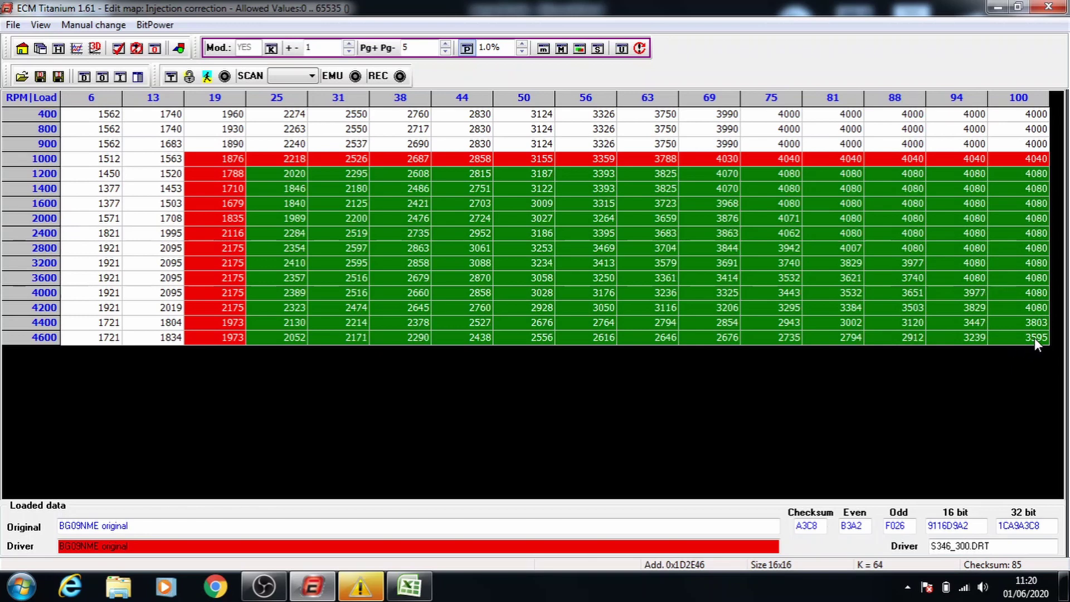
{"action": "left_click_drag", "start_coordinate": [343, 189], "coordinate": [602, 337]}
{"action": "left_click", "coordinate": [1037, 334], "text": "shift"}
{"action": "key", "text": "plus"}
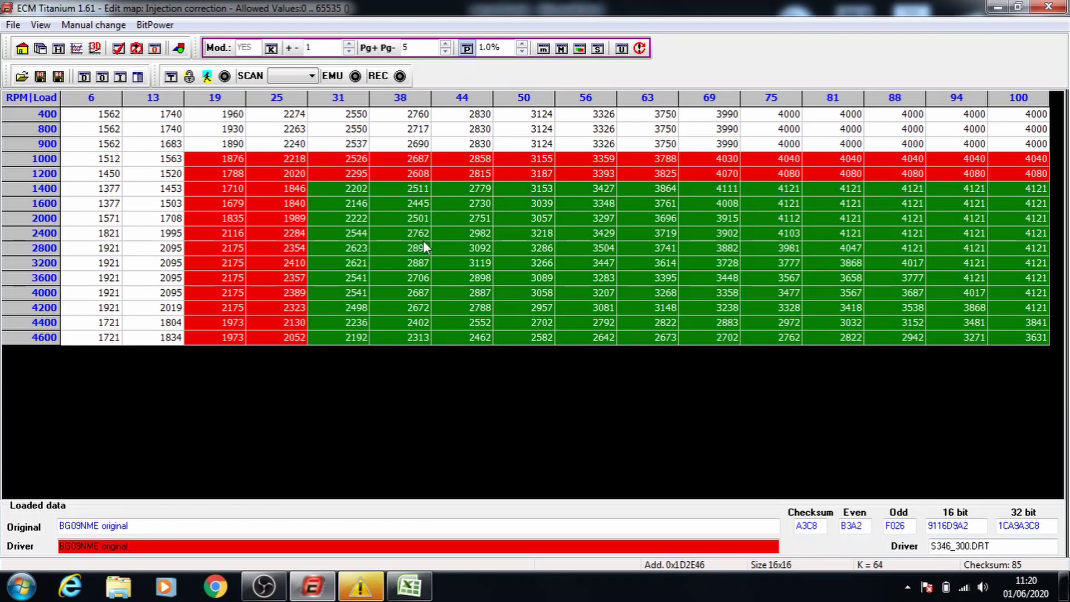
Raise the blocks from 1600, 2000, 2400 and 2800 rpm by another 1% each
{"action": "left_click", "coordinate": [402, 218]}
{"action": "left_click_drag", "start_coordinate": [401, 209], "coordinate": [1014, 338]}
{"action": "key", "text": "plus"}
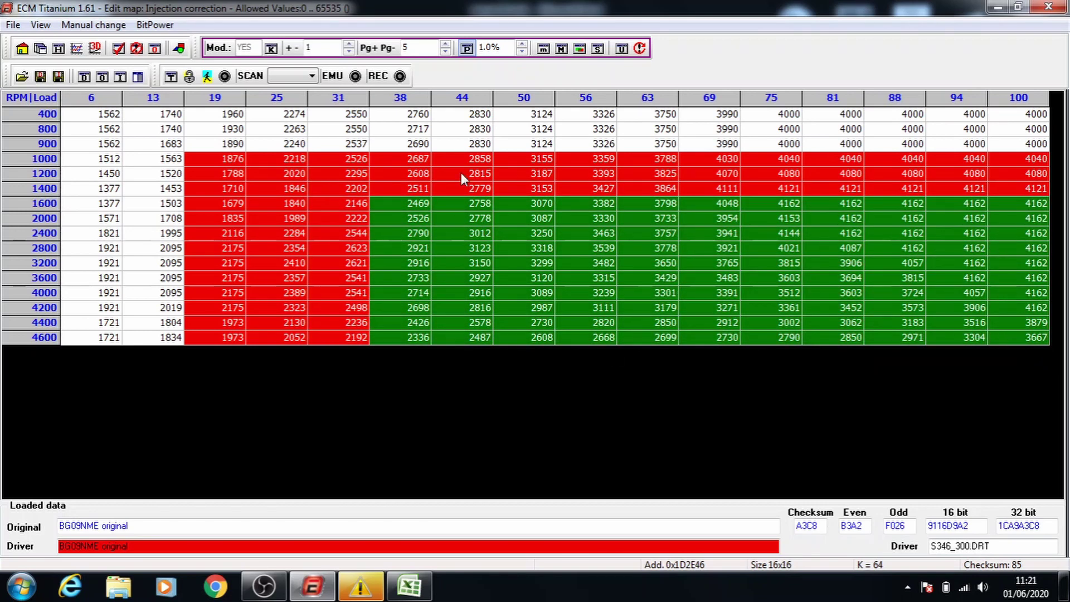
{"action": "left_click_drag", "start_coordinate": [464, 220], "coordinate": [1017, 332]}
{"action": "key", "text": "plus"}
{"action": "left_click_drag", "start_coordinate": [542, 233], "coordinate": [1008, 338]}
{"action": "key", "text": "plus"}
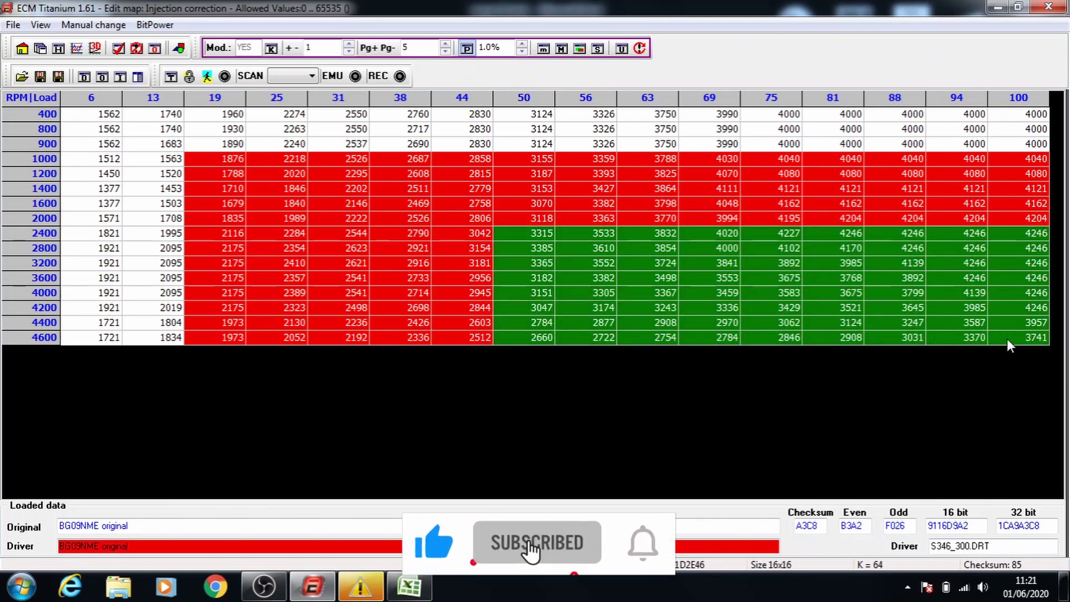
{"action": "left_click_drag", "start_coordinate": [584, 243], "coordinate": [1030, 343]}
{"action": "key", "text": "plus"}
Raise the 3200, 3600 and 4000 rpm blocks by 1%, then save and exit the map
{"action": "left_click", "coordinate": [663, 264]}
{"action": "left_click_drag", "start_coordinate": [663, 264], "coordinate": [1014, 348]}
{"action": "key", "text": "plus"}
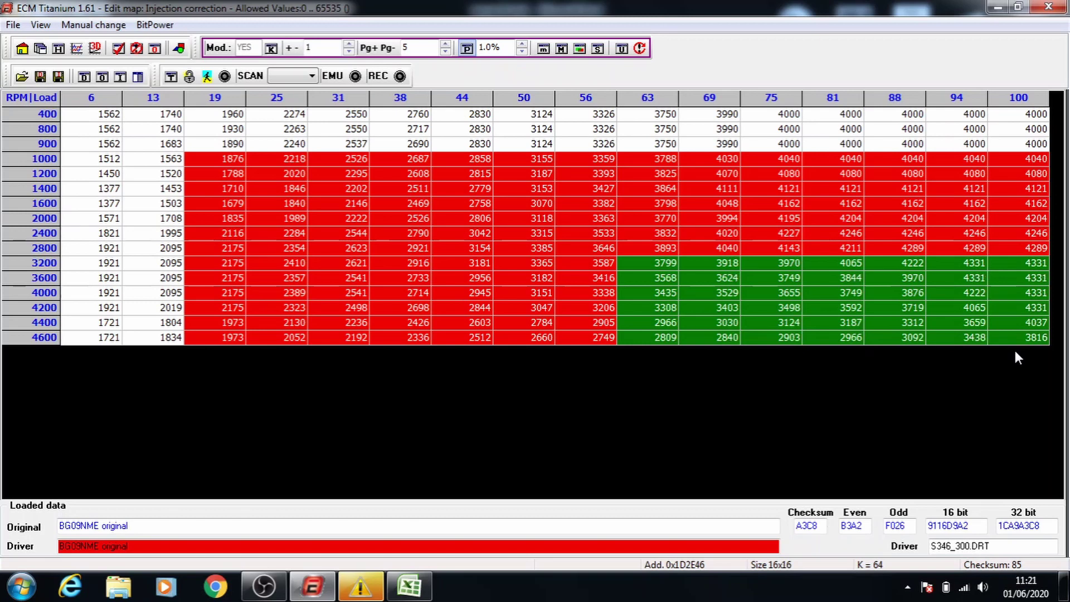
{"action": "left_click_drag", "start_coordinate": [724, 278], "coordinate": [1040, 333]}
{"action": "key", "text": "plus"}
{"action": "left_click_drag", "start_coordinate": [800, 295], "coordinate": [1023, 353]}
{"action": "key", "text": "plus"}
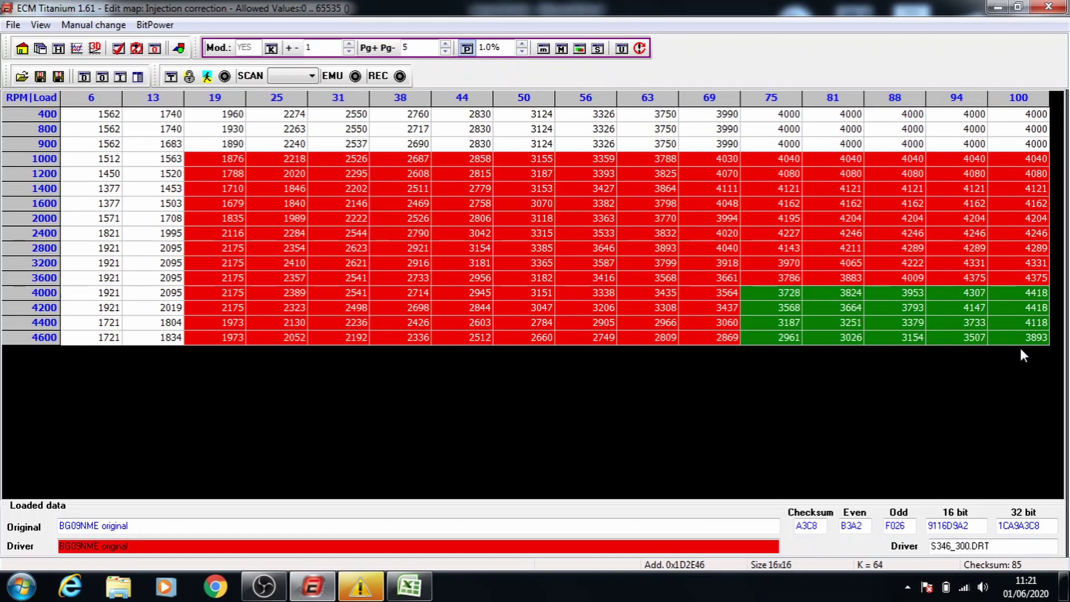
{"action": "left_click", "coordinate": [1047, 7]}
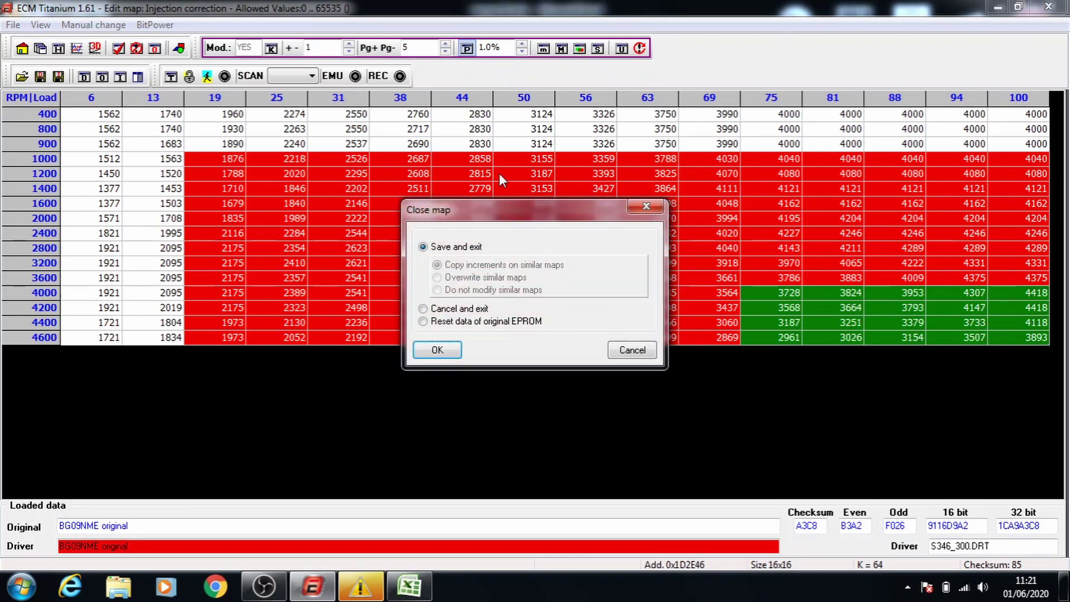
{"action": "left_click", "coordinate": [438, 349]}
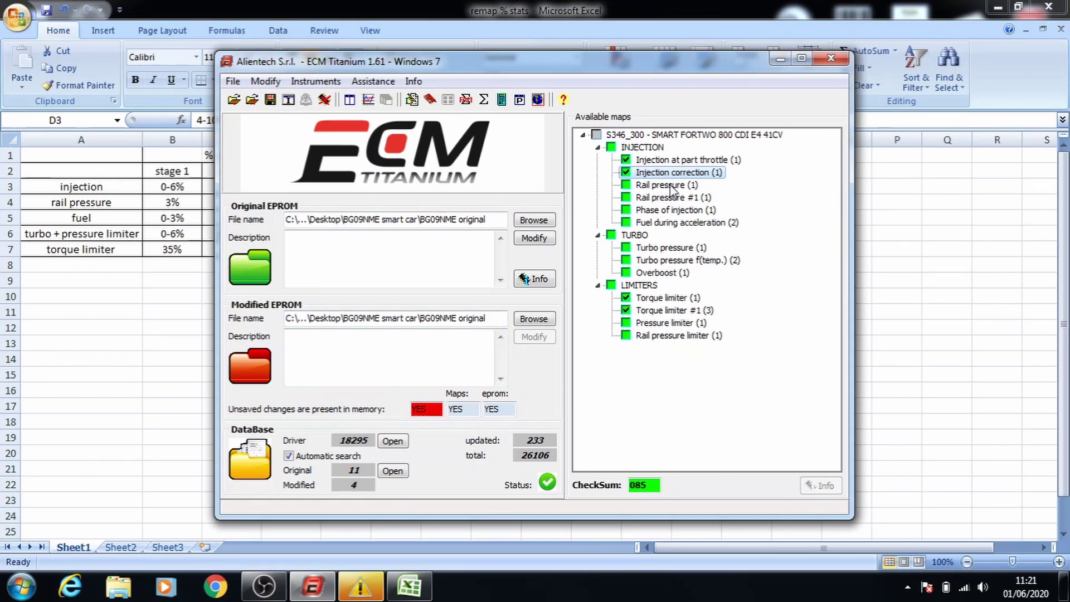
Open Phase of injection and raise the blocks from 999, 1200 and 1400 rpm by 1%
{"action": "left_click", "coordinate": [672, 211]}
{"action": "double_click", "coordinate": [673, 210]}
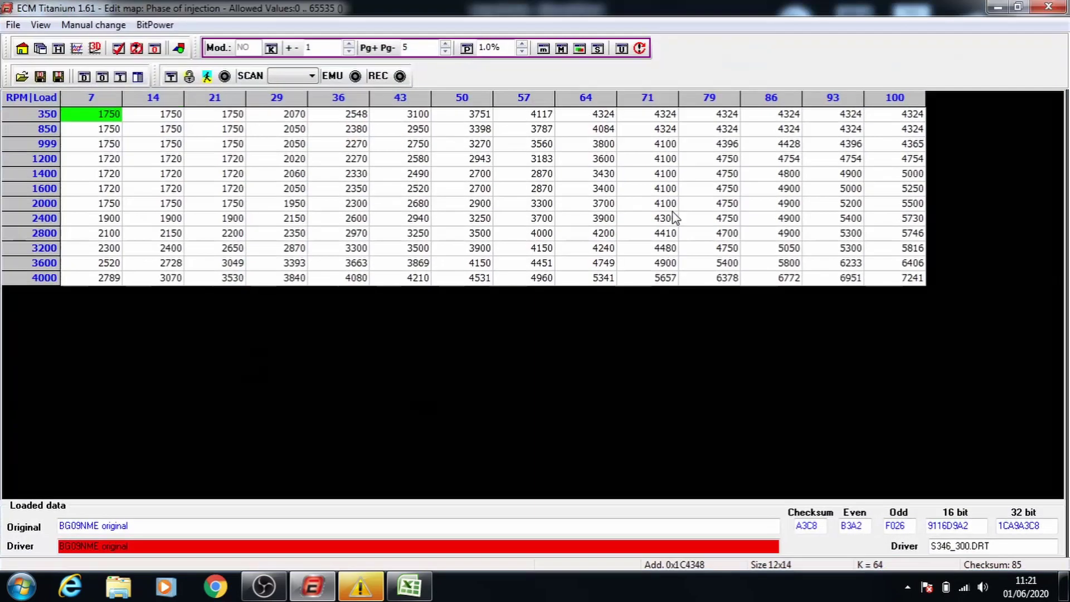
{"action": "left_click", "coordinate": [213, 146]}
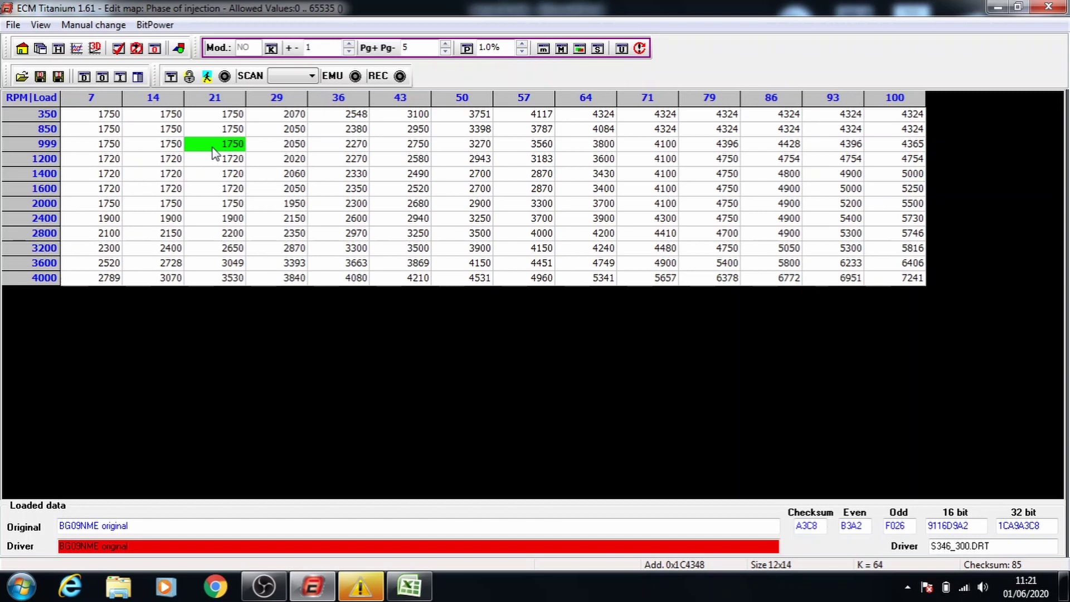
{"action": "left_click_drag", "start_coordinate": [212, 152], "coordinate": [895, 292]}
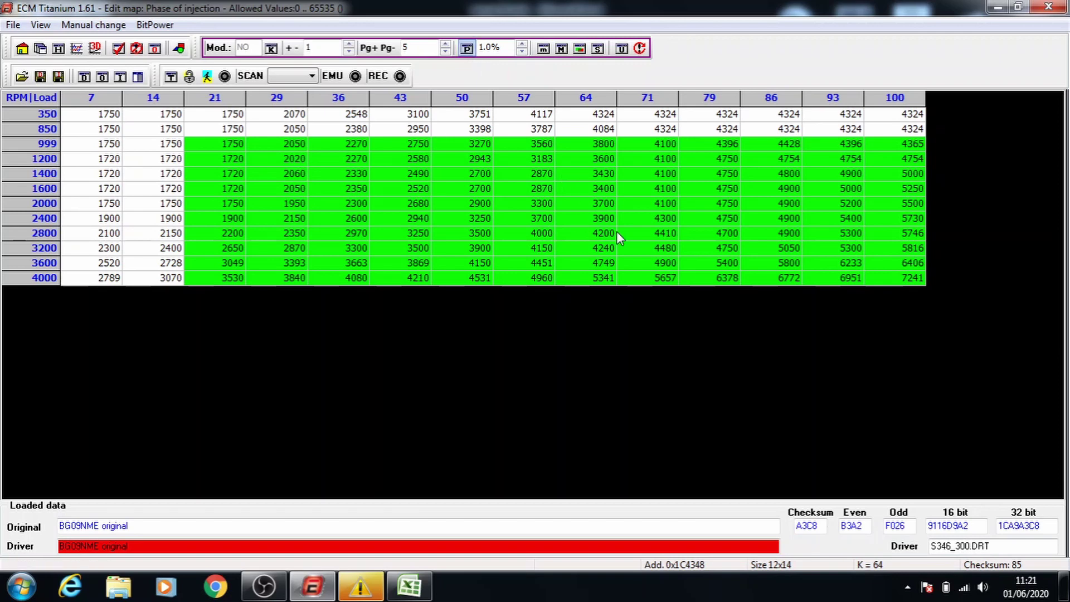
{"action": "key", "text": "plus"}
{"action": "left_click_drag", "start_coordinate": [617, 210], "coordinate": [929, 284]}
{"action": "key", "text": "plus"}
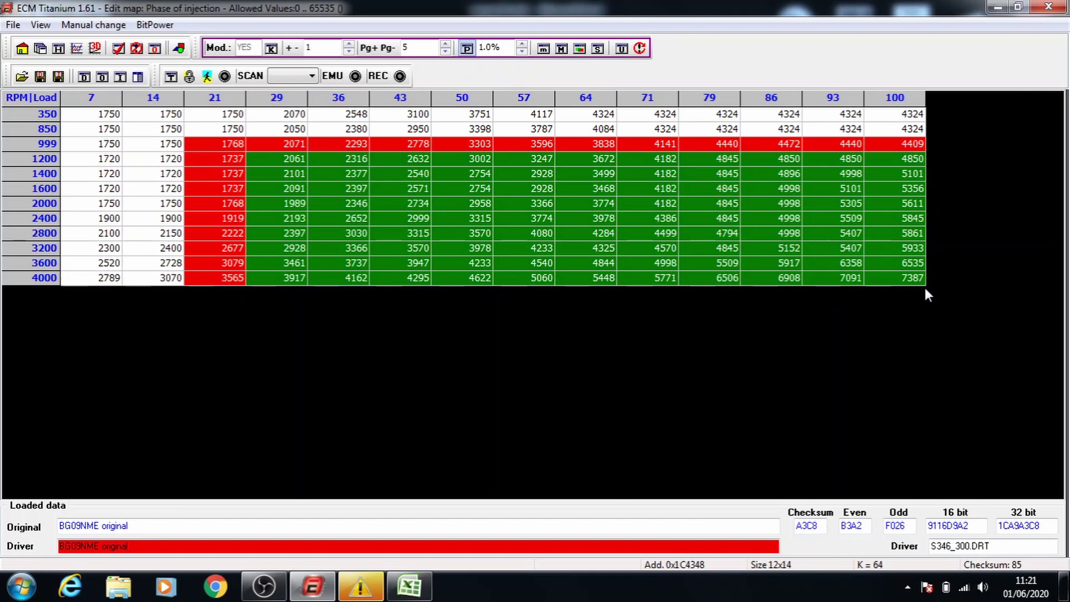
{"action": "left_click_drag", "start_coordinate": [349, 171], "coordinate": [596, 278]}
{"action": "left_click", "coordinate": [906, 277], "text": "shift"}
{"action": "key", "text": "plus"}
Raise the high-load blocks from 1600, 2000 and 2400 rpm by 1% each
{"action": "left_click_drag", "start_coordinate": [420, 188], "coordinate": [894, 248]}
{"action": "left_click_drag", "start_coordinate": [896, 361], "coordinate": [889, 321]}
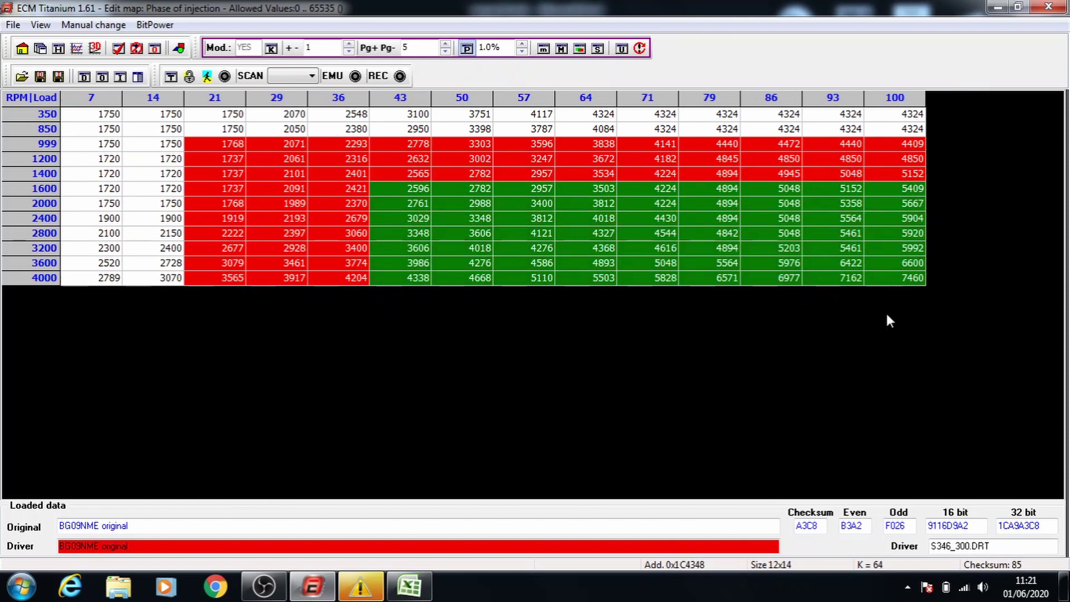
{"action": "key", "text": "plus"}
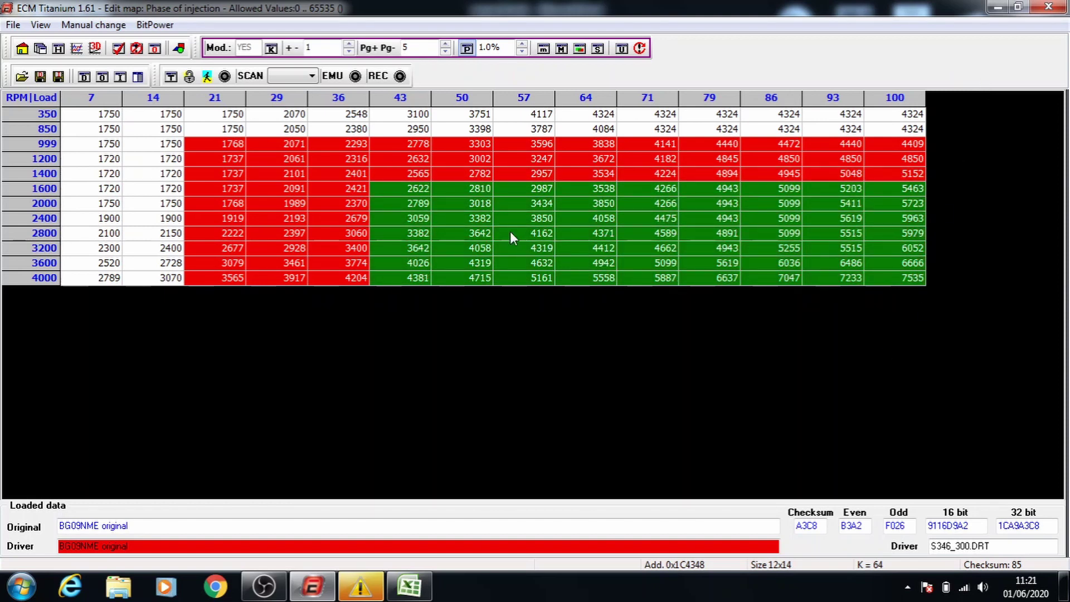
{"action": "left_click_drag", "start_coordinate": [483, 204], "coordinate": [709, 262]}
{"action": "key", "text": "plus"}
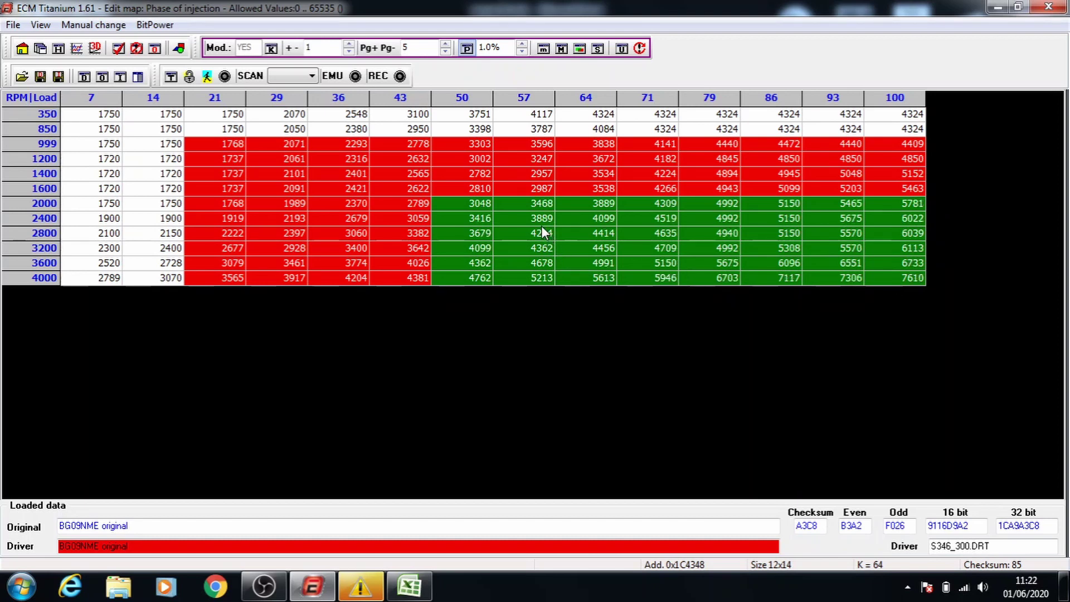
{"action": "left_click_drag", "start_coordinate": [539, 219], "coordinate": [887, 283]}
{"action": "key", "text": "plus"}
Raise the 2800, 3200, 3600 and 4000 rpm high-load cells by 1%, then save and exit
{"action": "left_click_drag", "start_coordinate": [604, 243], "coordinate": [733, 256]}
{"action": "left_click_drag", "start_coordinate": [861, 312], "coordinate": [910, 278]}
{"action": "key", "text": "plus"}
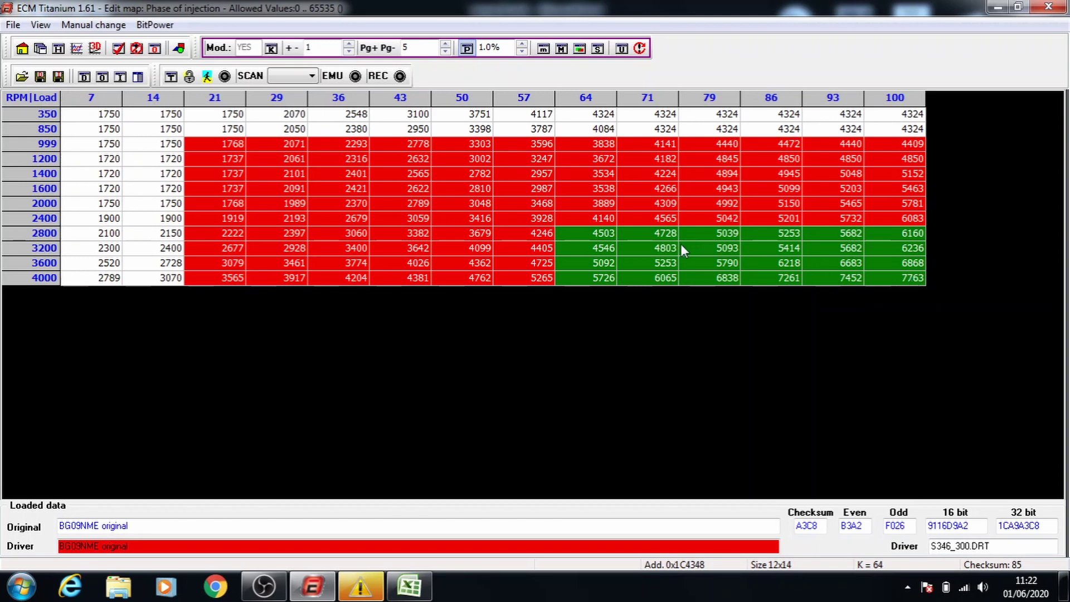
{"action": "key", "text": "plus"}
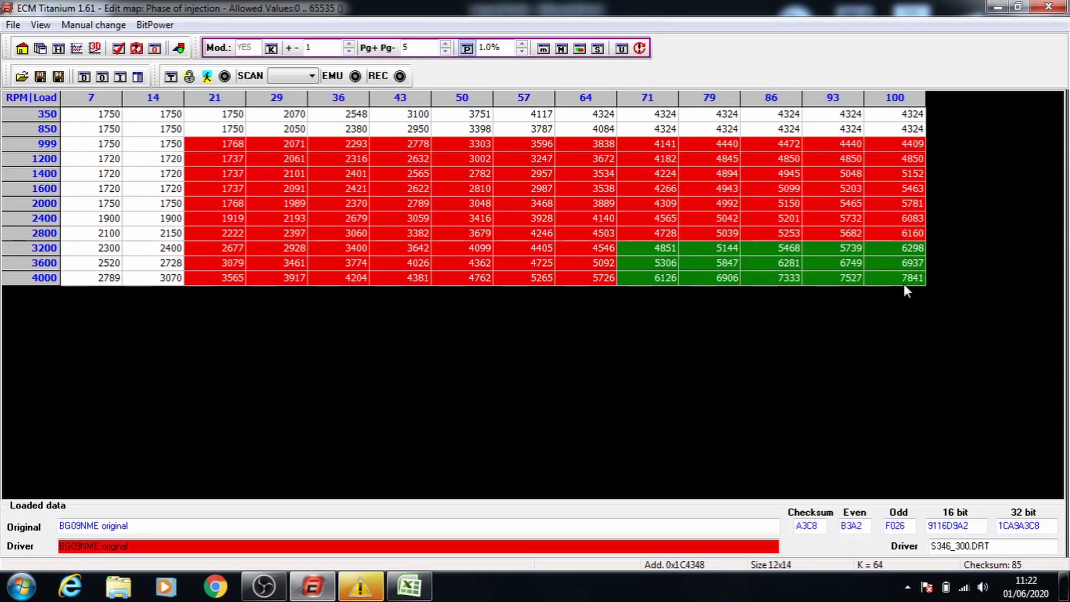
{"action": "left_click_drag", "start_coordinate": [731, 264], "coordinate": [918, 320]}
{"action": "key", "text": "plus"}
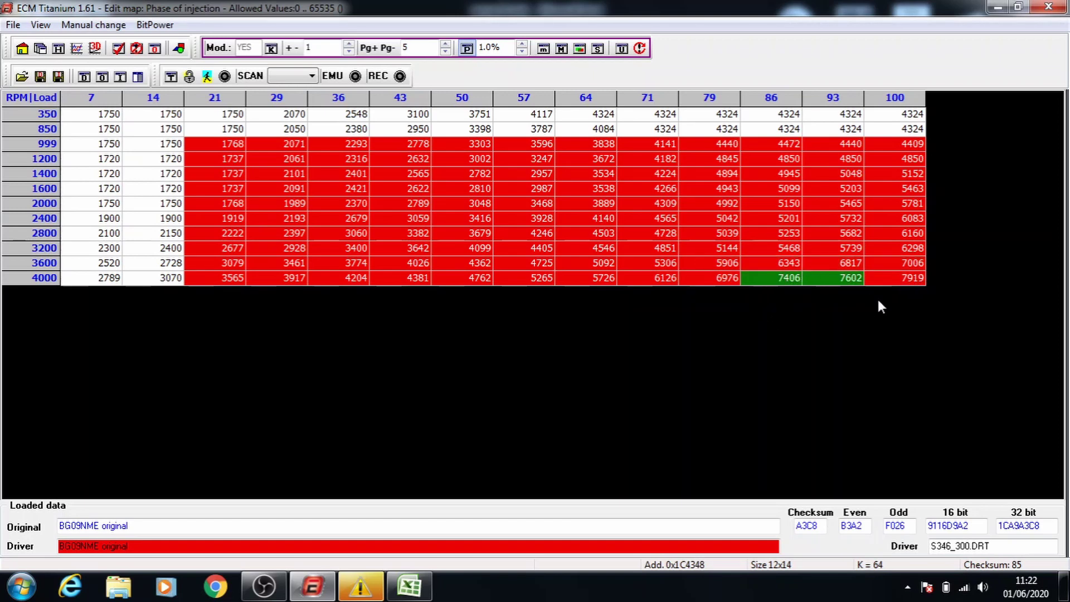
{"action": "key", "text": "plus"}
{"action": "left_click", "coordinate": [1048, 7]}
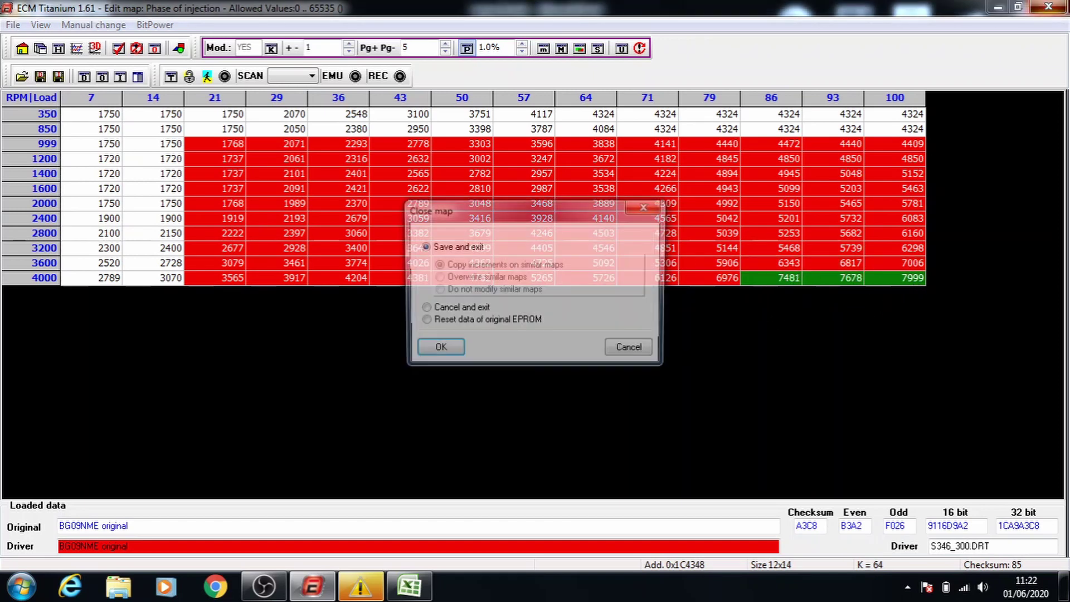
{"action": "left_click", "coordinate": [437, 350]}
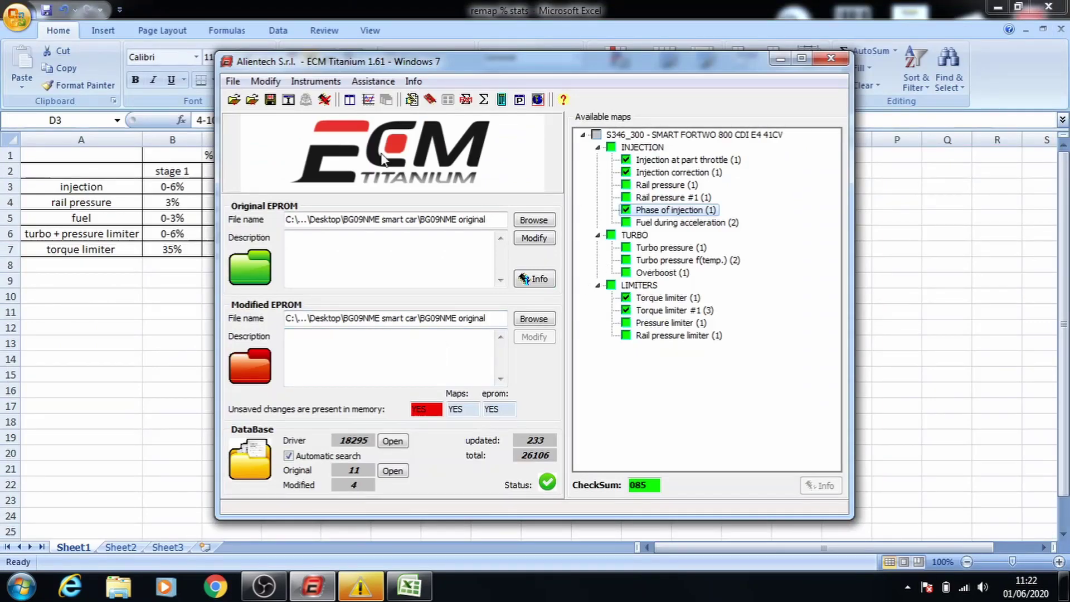
Open the Rail pressure map and set a percentage-based 0.5% increment step
{"action": "left_click_drag", "start_coordinate": [405, 72], "coordinate": [526, 108]}
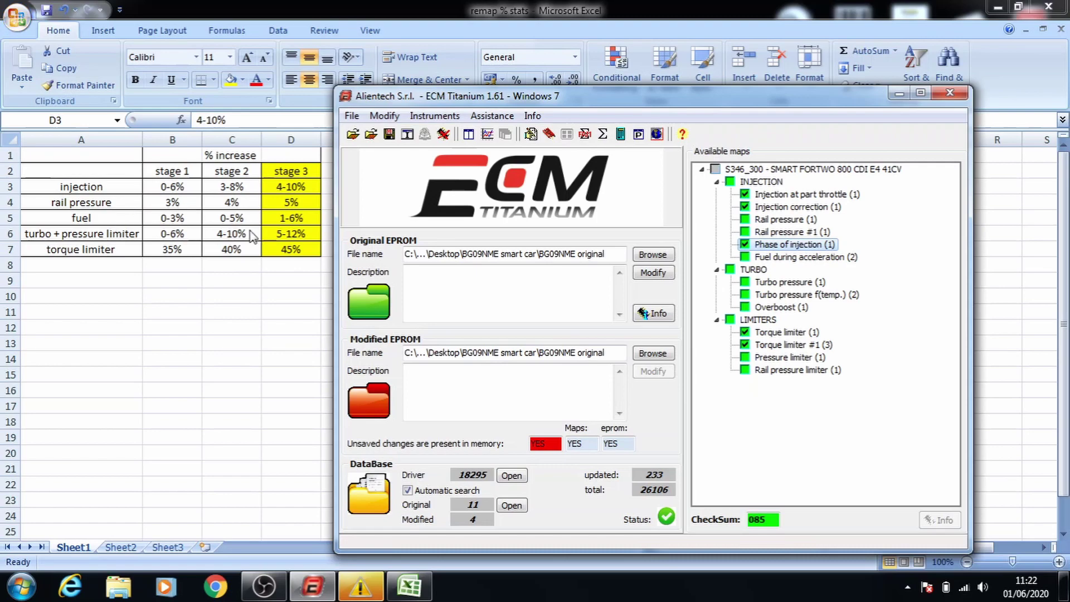
{"action": "double_click", "coordinate": [784, 220]}
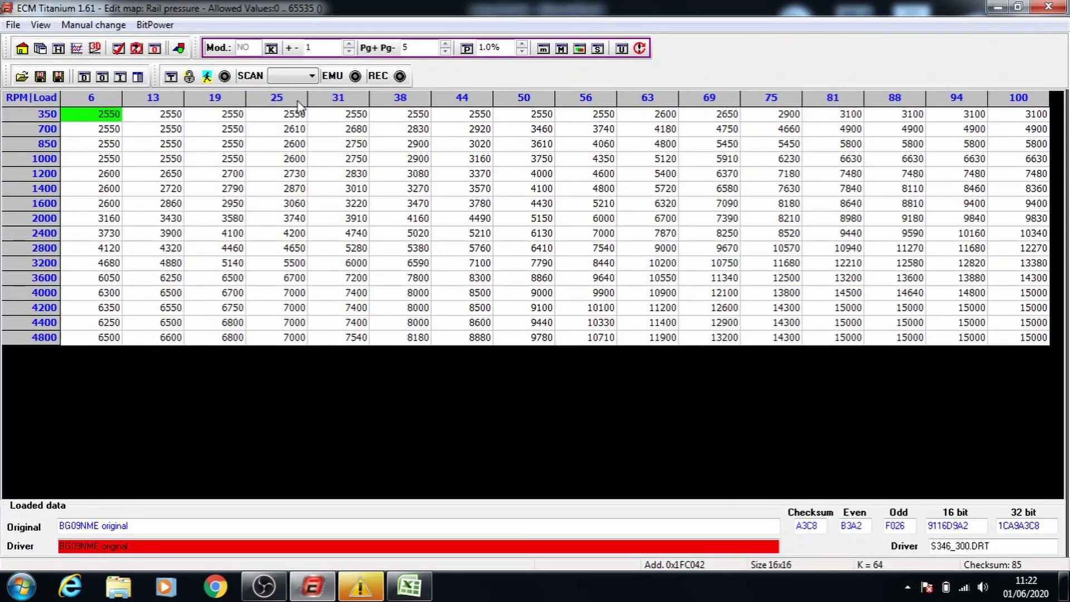
{"action": "left_click", "coordinate": [522, 52]}
{"action": "left_click", "coordinate": [521, 51]}
{"action": "left_click", "coordinate": [467, 48]}
Raise the blocks from 1000, 1200, 1400, 1600 and 2000 rpm by 0.5% each
{"action": "left_click_drag", "start_coordinate": [232, 158], "coordinate": [1013, 350]}
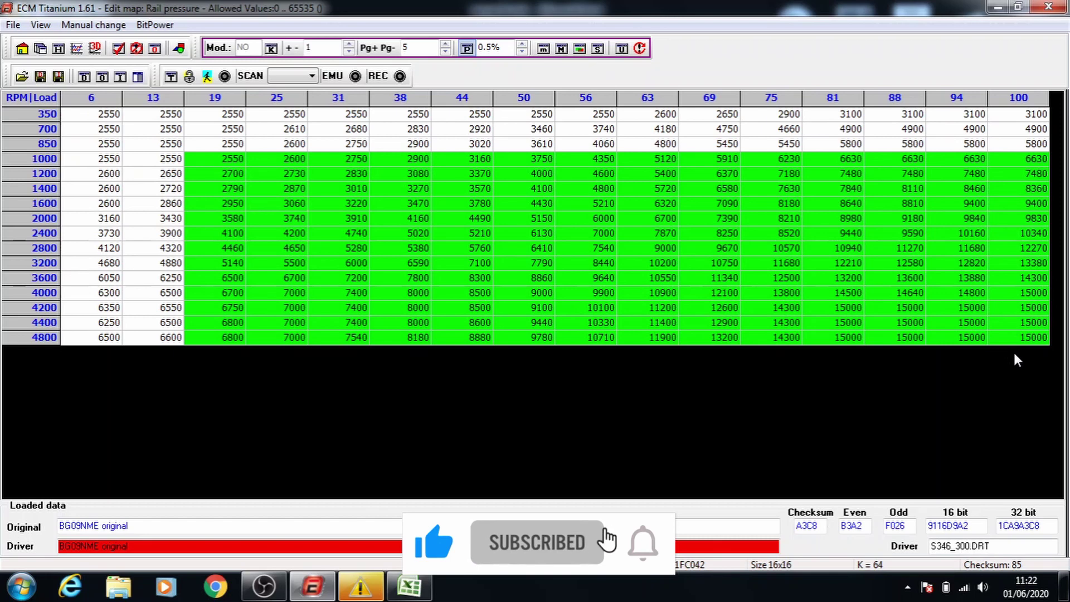
{"action": "key", "text": "plus"}
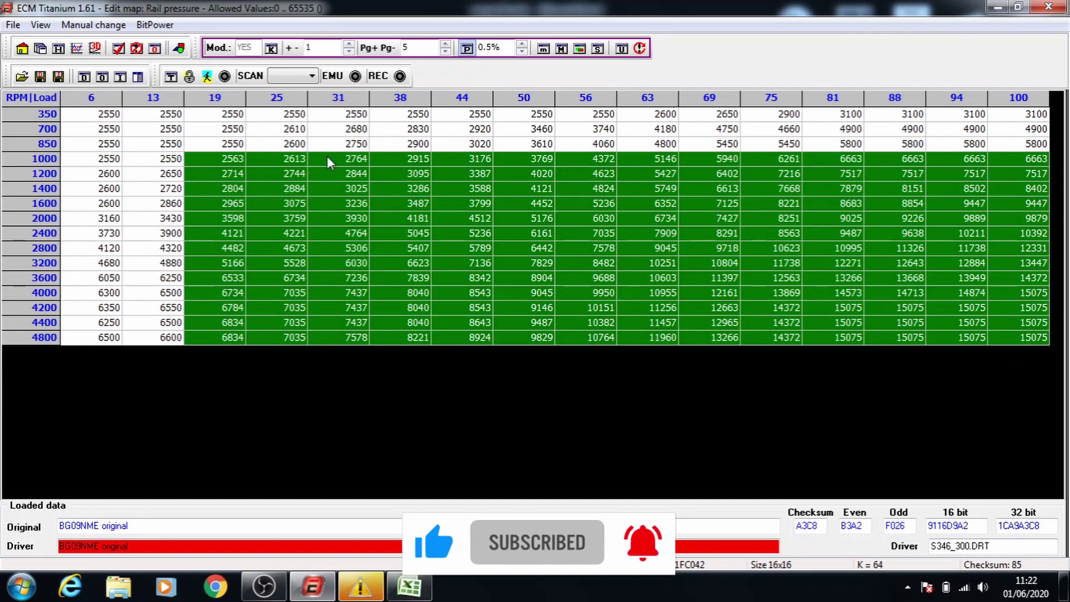
{"action": "left_click_drag", "start_coordinate": [306, 167], "coordinate": [958, 366]}
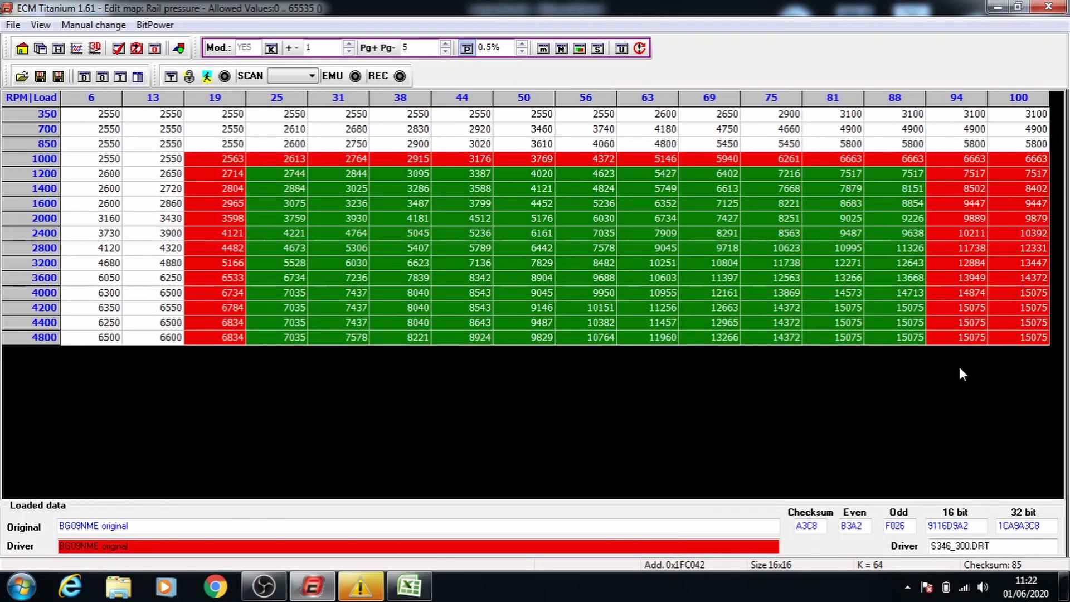
{"action": "left_click_drag", "start_coordinate": [1038, 346], "coordinate": [1039, 342]}
{"action": "key", "text": "plus"}
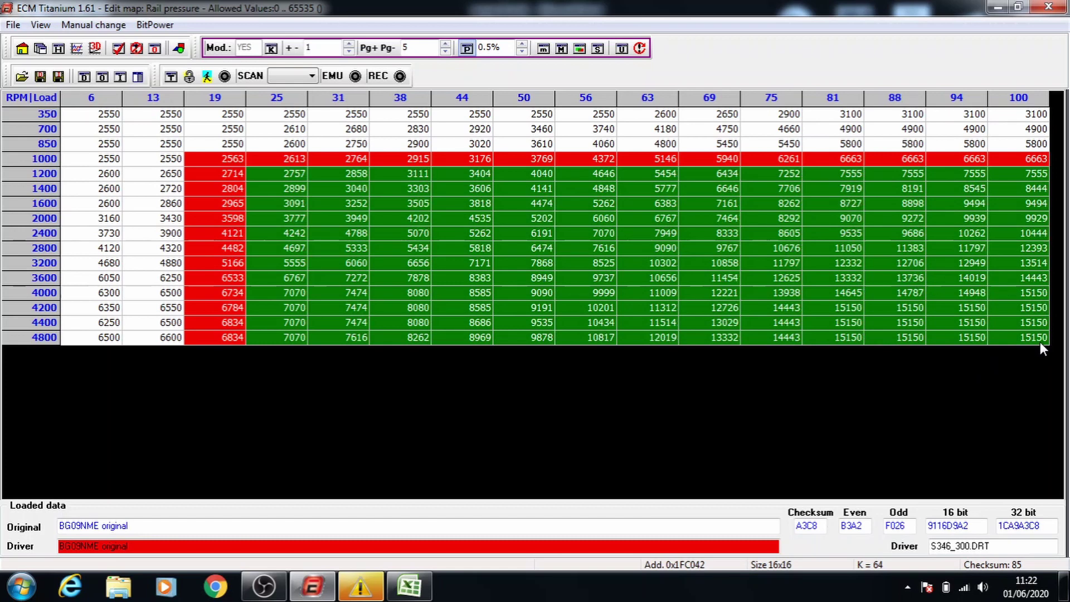
{"action": "left_click_drag", "start_coordinate": [359, 189], "coordinate": [1049, 343]}
{"action": "key", "text": "plus"}
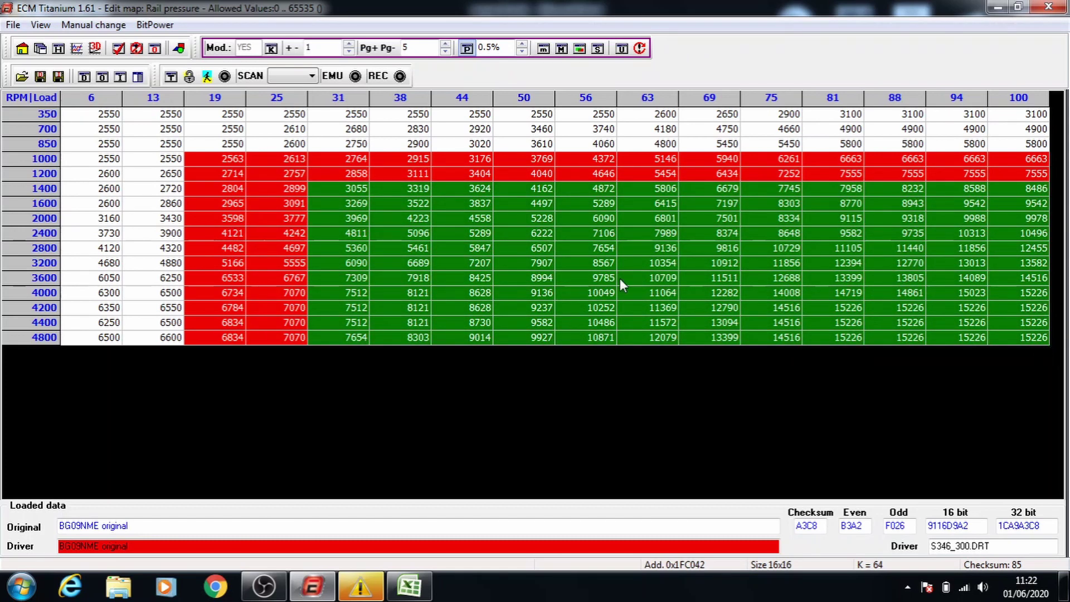
{"action": "left_click_drag", "start_coordinate": [415, 204], "coordinate": [1021, 342]}
{"action": "key", "text": "plus"}
{"action": "left_click_drag", "start_coordinate": [491, 218], "coordinate": [1014, 336]}
{"action": "key", "text": "plus"}
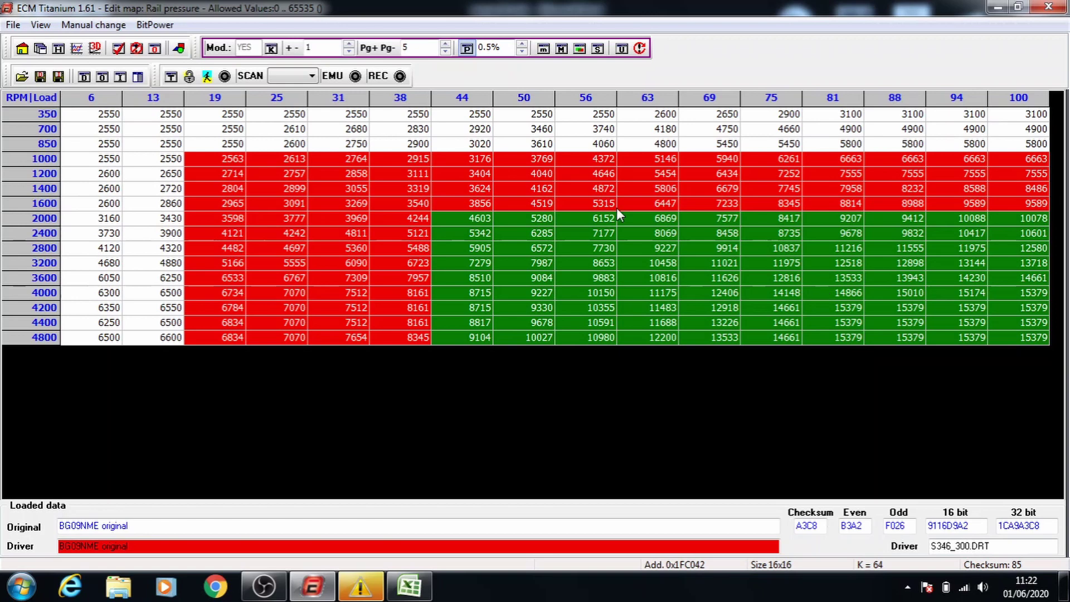
Raise the blocks from 2400, 2800, 3200, 3600 and 4000 rpm by 0.5% each
{"action": "left_click_drag", "start_coordinate": [543, 231], "coordinate": [834, 316]}
{"action": "left_click_drag", "start_coordinate": [965, 360], "coordinate": [1014, 343]}
{"action": "key", "text": "plus"}
{"action": "left_click_drag", "start_coordinate": [594, 251], "coordinate": [781, 342]}
{"action": "left_click_drag", "start_coordinate": [961, 337], "coordinate": [1020, 342]}
{"action": "key", "text": "plus"}
{"action": "left_click_drag", "start_coordinate": [677, 258], "coordinate": [692, 260]}
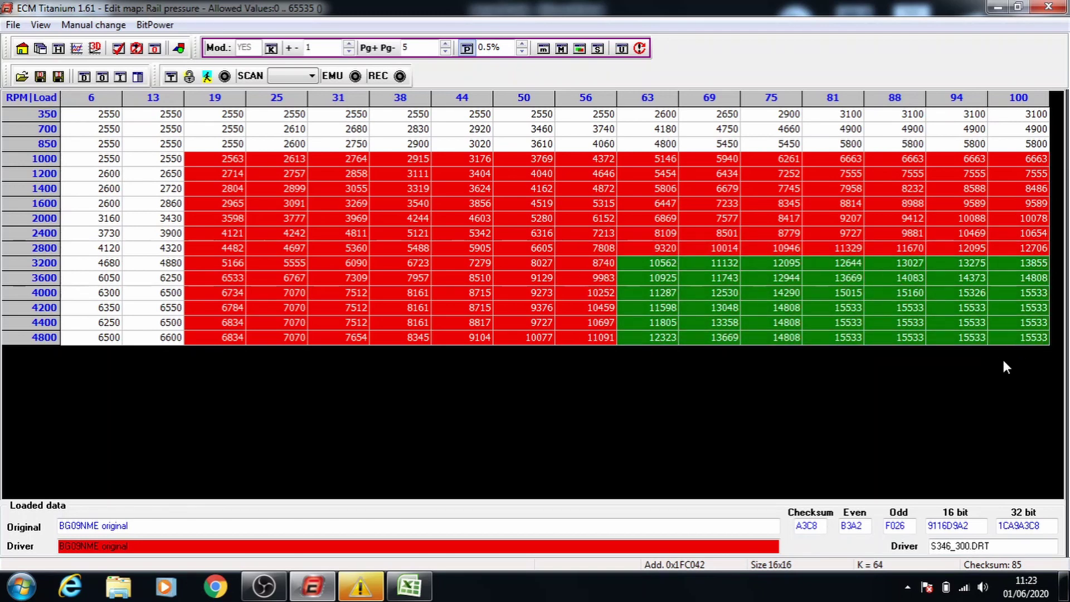
{"action": "key", "text": "plus"}
{"action": "left_click", "coordinate": [700, 280]}
{"action": "left_click_drag", "start_coordinate": [950, 381], "coordinate": [1024, 341]}
{"action": "key", "text": "plus"}
{"action": "left_click_drag", "start_coordinate": [793, 295], "coordinate": [1021, 332]}
{"action": "key", "text": "plus"}
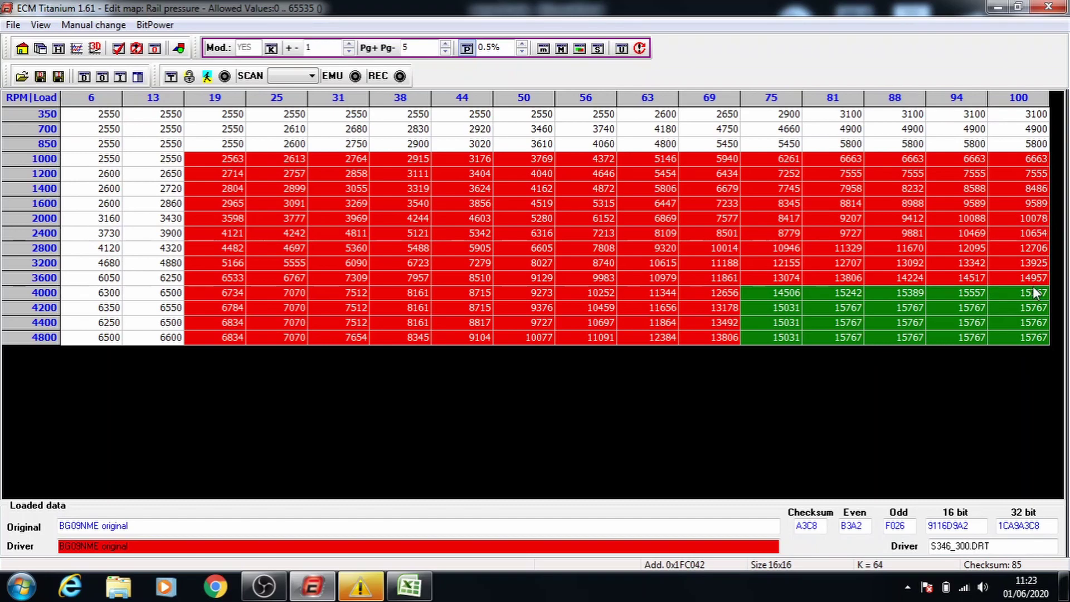
Close the Rail pressure map, saving the changes
{"action": "left_click", "coordinate": [1048, 6]}
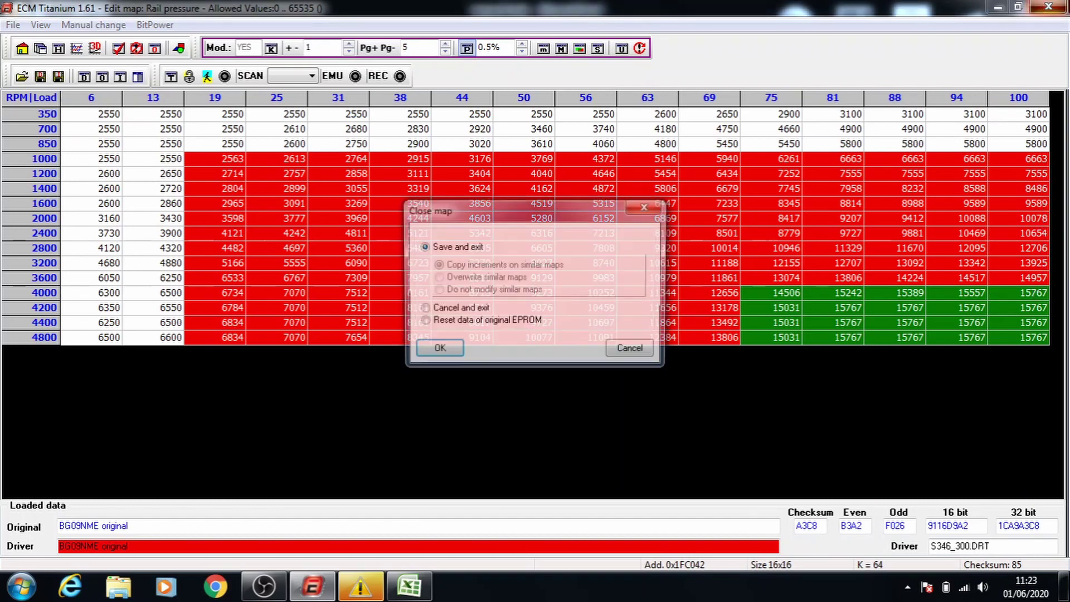
{"action": "left_click", "coordinate": [444, 348]}
{"action": "double_click", "coordinate": [764, 233]}
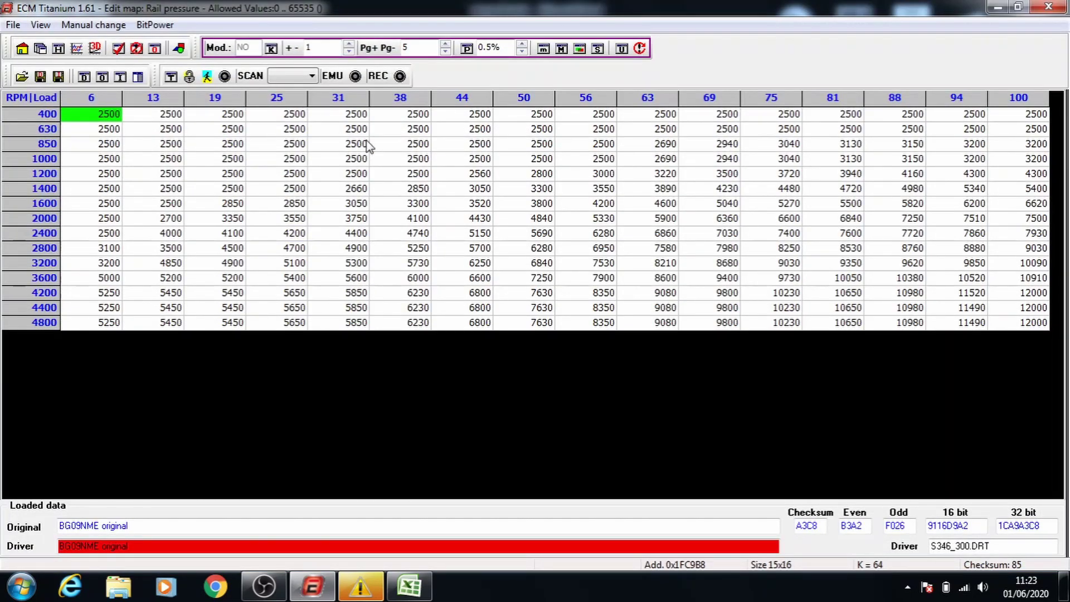
In percentage mode, raise the blocks from 1000, 1200, 1400 and 1600 rpm by 0.5% each
{"action": "left_click_drag", "start_coordinate": [215, 158], "coordinate": [1030, 323]}
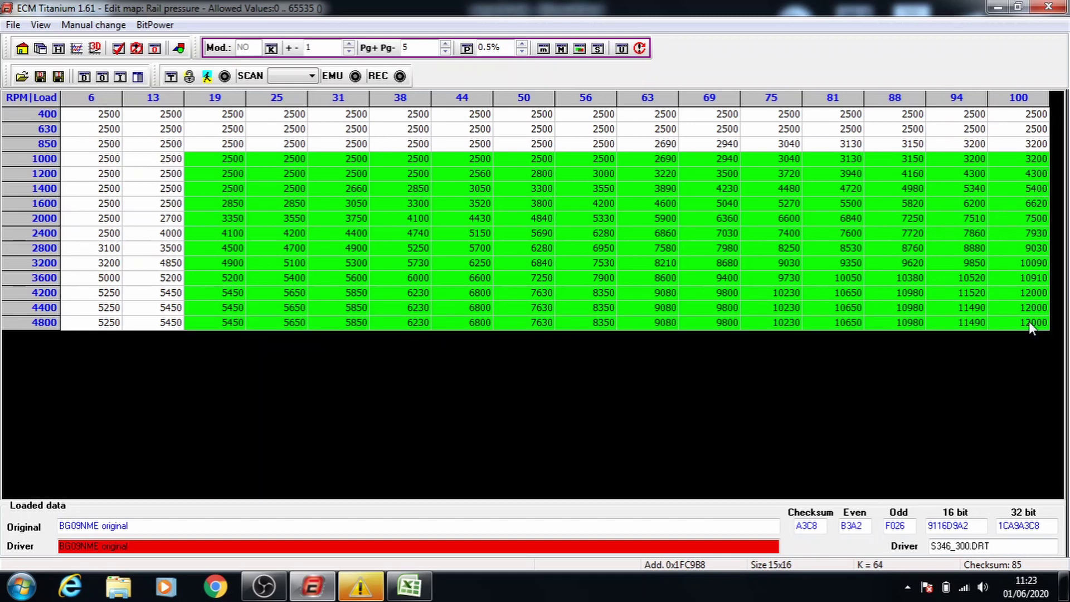
{"action": "key", "text": "p"}
{"action": "key", "text": "plus"}
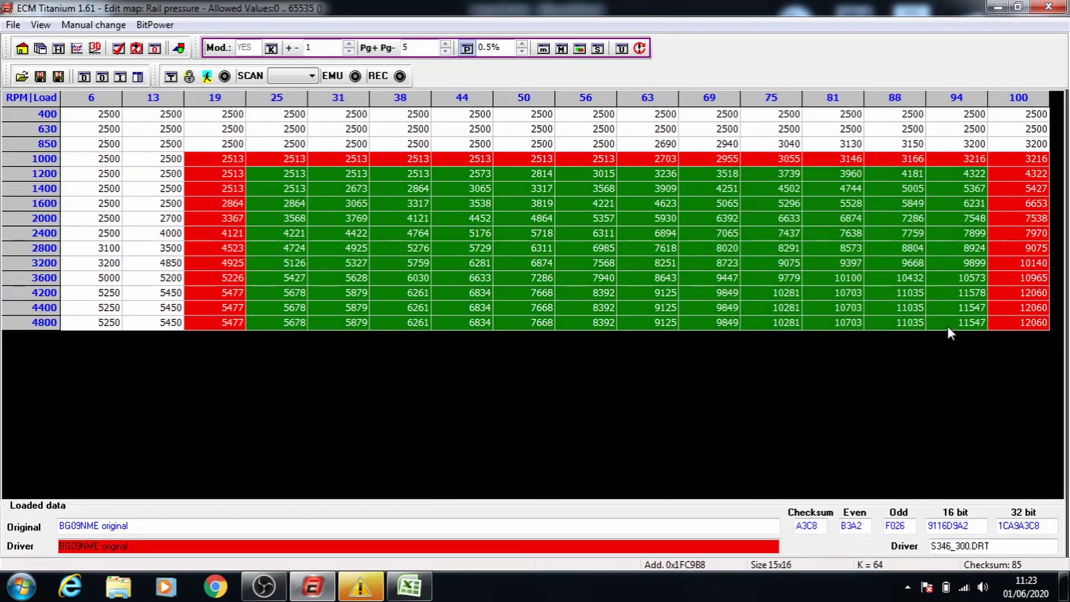
{"action": "left_click", "coordinate": [1011, 325], "text": "shift"}
{"action": "key", "text": "plus"}
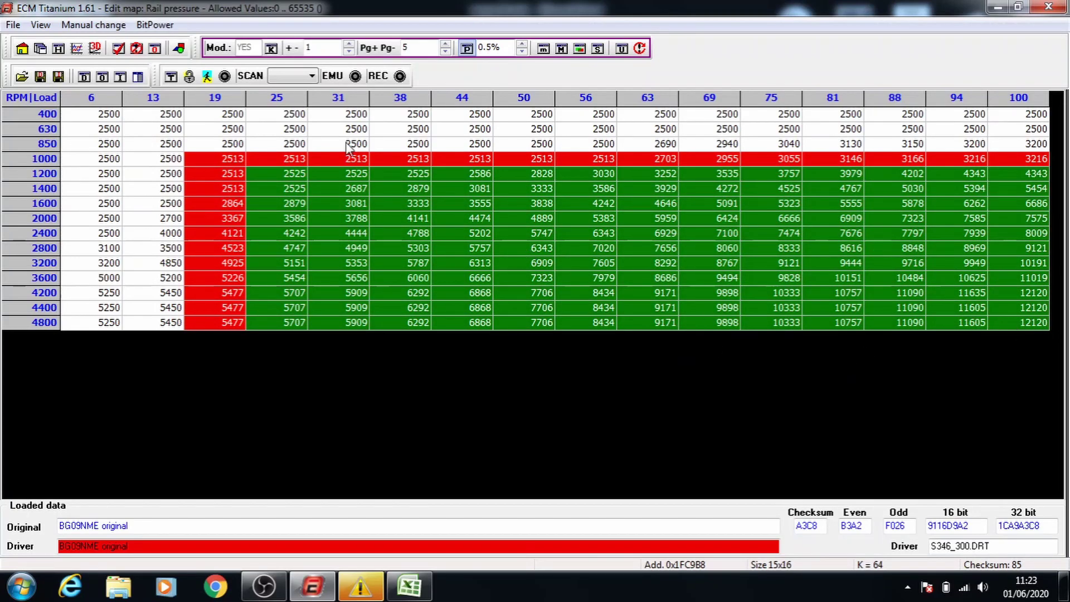
{"action": "left_click_drag", "start_coordinate": [346, 187], "coordinate": [603, 322]}
{"action": "left_click", "coordinate": [1008, 324], "text": "shift"}
{"action": "key", "text": "plus"}
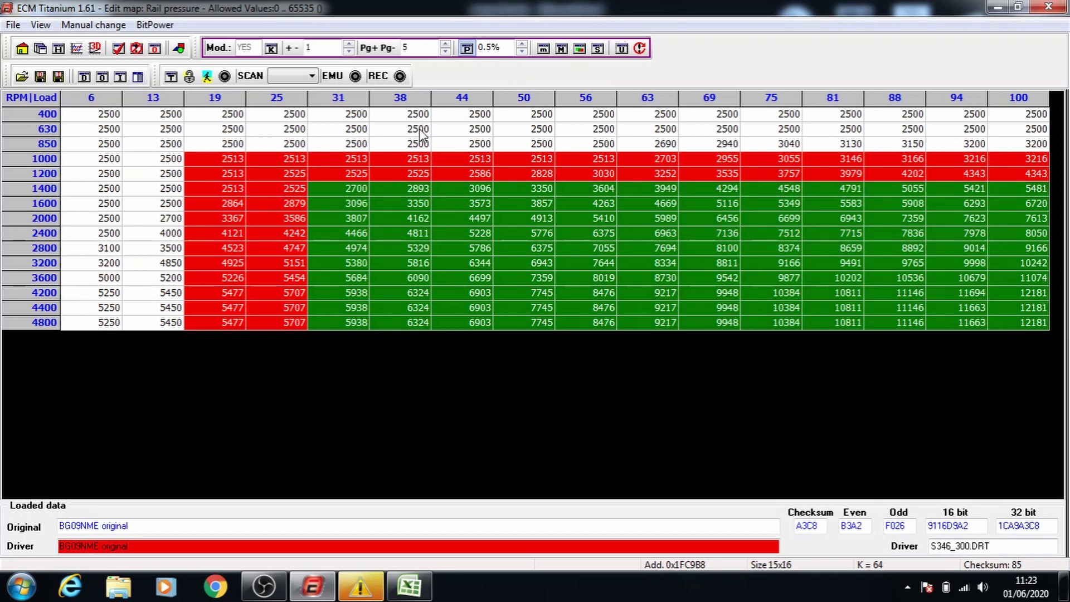
{"action": "left_click_drag", "start_coordinate": [402, 207], "coordinate": [1018, 331]}
{"action": "key", "text": "plus"}
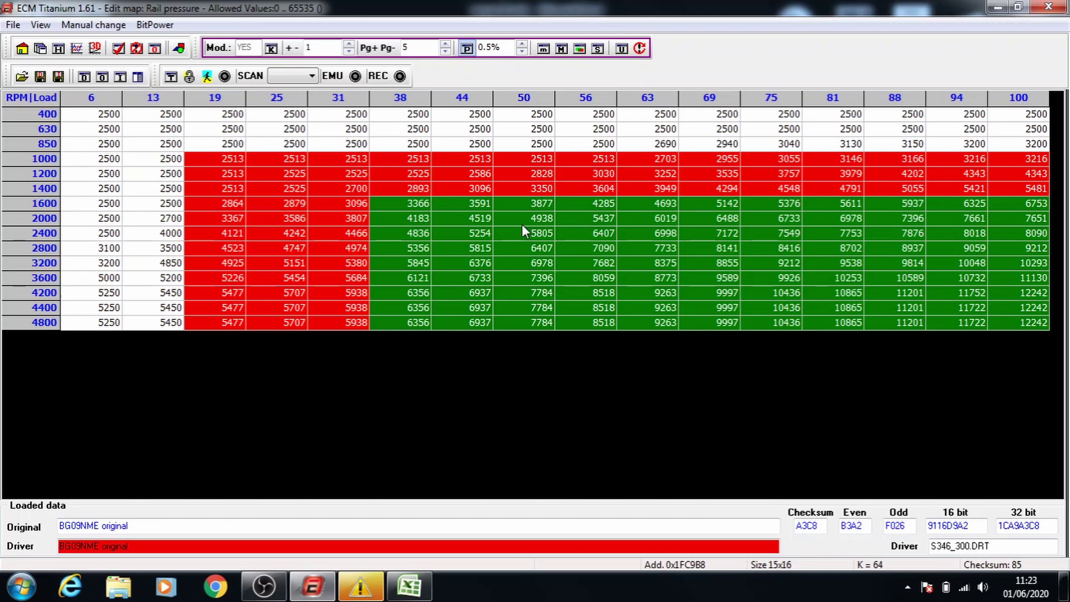
Raise the blocks from 2000, 2400 and 2800 rpm by 0.5% each
{"action": "left_click_drag", "start_coordinate": [488, 218], "coordinate": [787, 330]}
{"action": "left_click", "coordinate": [1041, 324], "text": "shift"}
{"action": "key", "text": "plus"}
{"action": "left_click", "coordinate": [543, 220]}
{"action": "left_click_drag", "start_coordinate": [546, 231], "coordinate": [733, 294]}
{"action": "left_click_drag", "start_coordinate": [521, 240], "coordinate": [1031, 346]}
{"action": "key", "text": "plus"}
{"action": "left_click_drag", "start_coordinate": [586, 250], "coordinate": [1023, 321]}
{"action": "key", "text": "plus"}
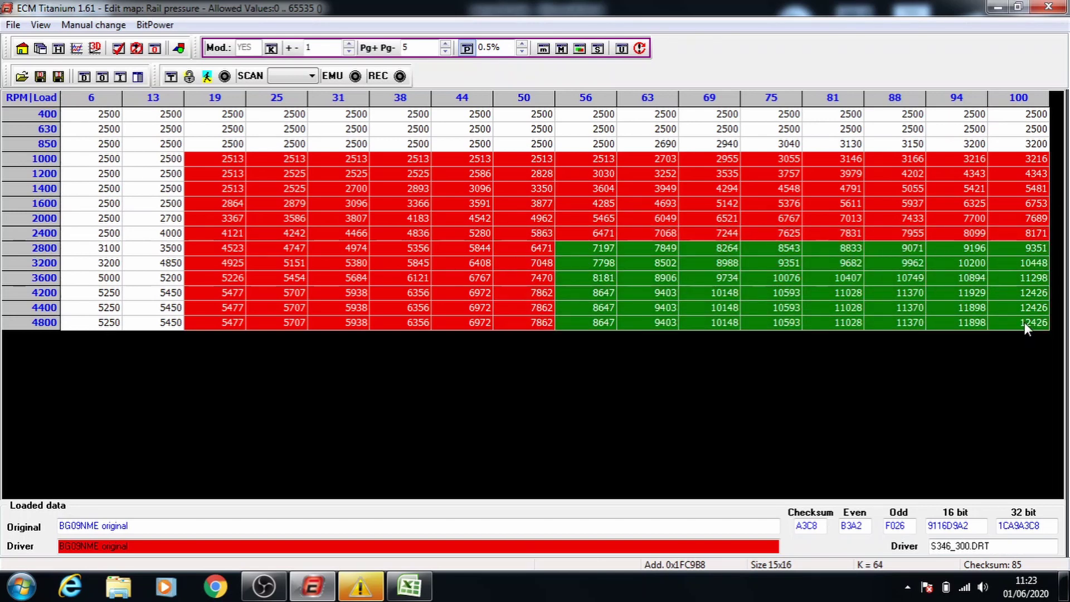
Raise the 3200, 3600 and 4200 rpm blocks by 0.5%, then save and exit the map
{"action": "left_click_drag", "start_coordinate": [884, 262], "coordinate": [1011, 323]}
{"action": "key", "text": "plus"}
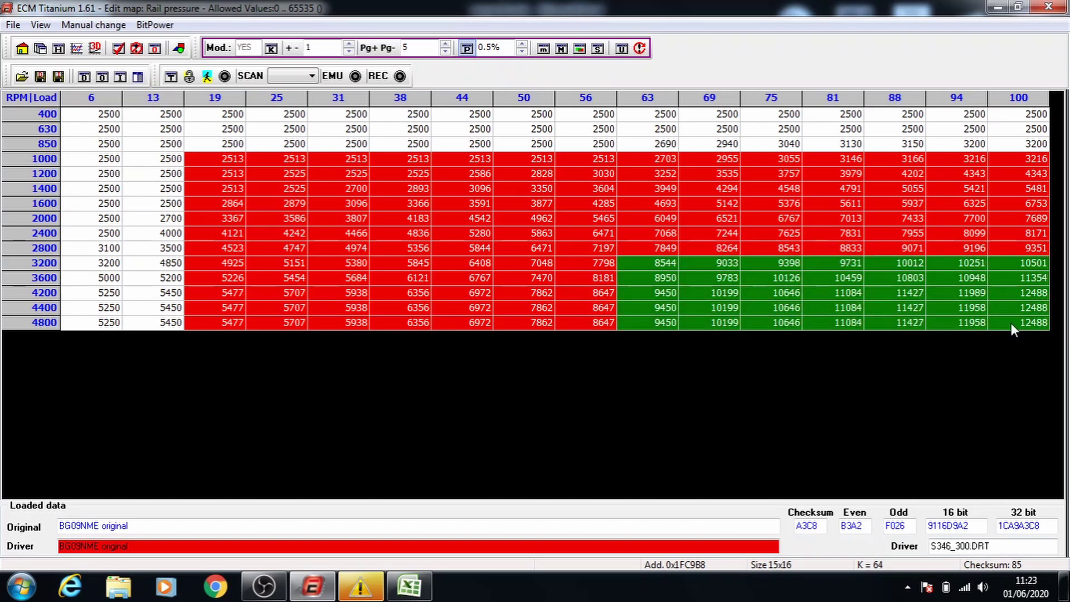
{"action": "left_click_drag", "start_coordinate": [716, 282], "coordinate": [1028, 323]}
{"action": "key", "text": "plus"}
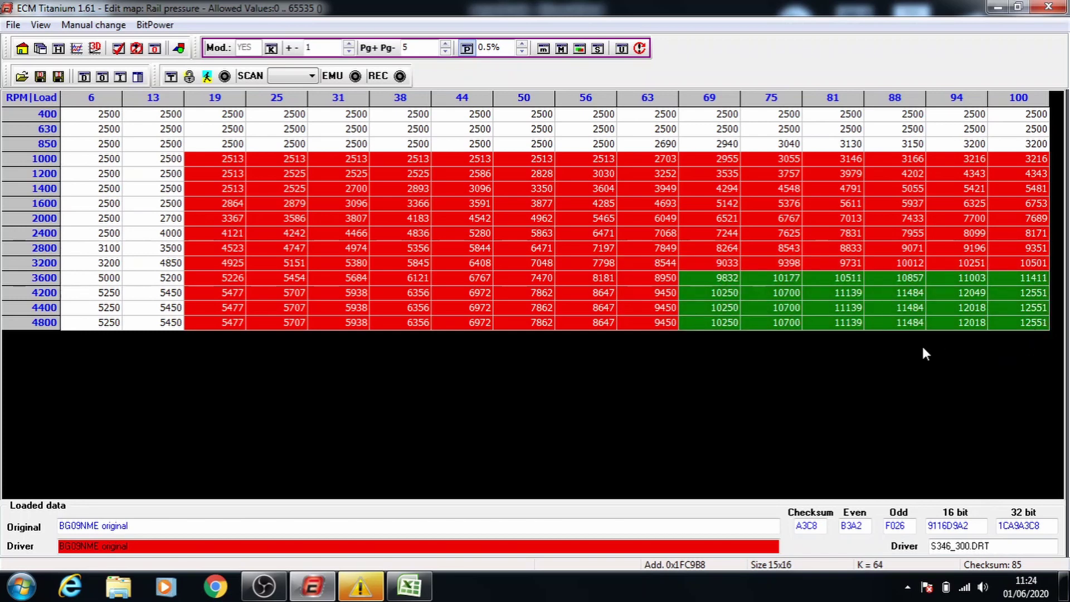
{"action": "left_click_drag", "start_coordinate": [771, 293], "coordinate": [1030, 332]}
{"action": "key", "text": "plus"}
{"action": "left_click", "coordinate": [1048, 7]}
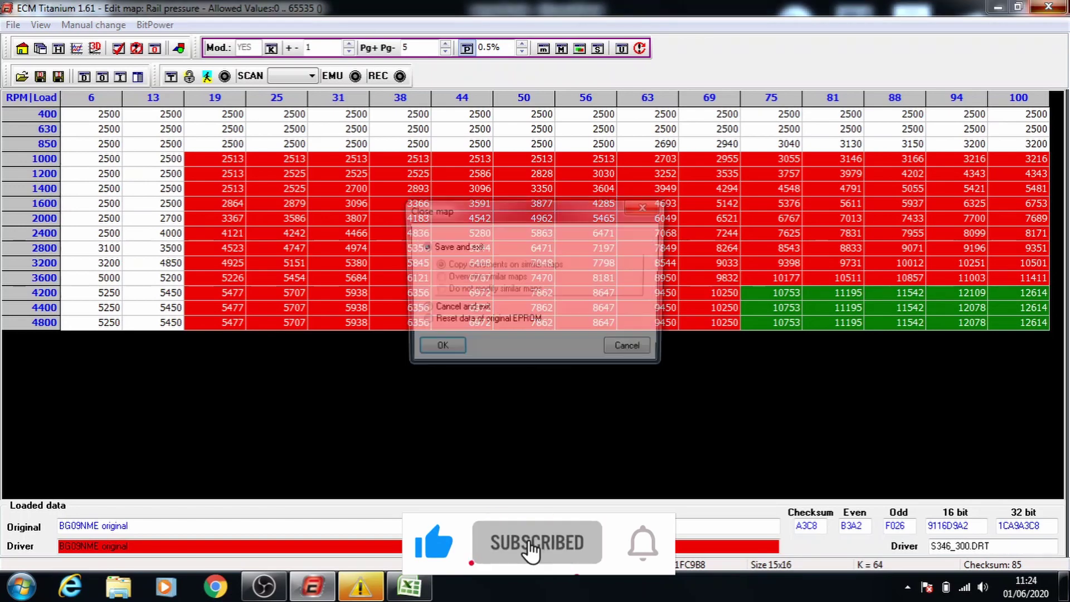
{"action": "left_click", "coordinate": [437, 350]}
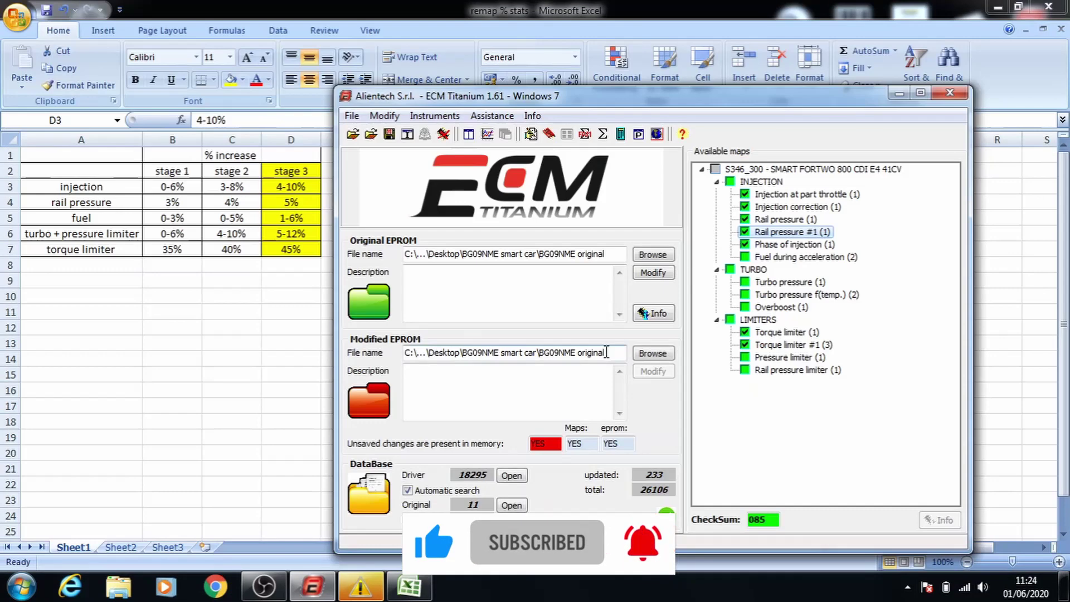
Open the Fuel during acceleration map with a percentage-based 1.0% increment step
{"action": "left_click", "coordinate": [784, 257]}
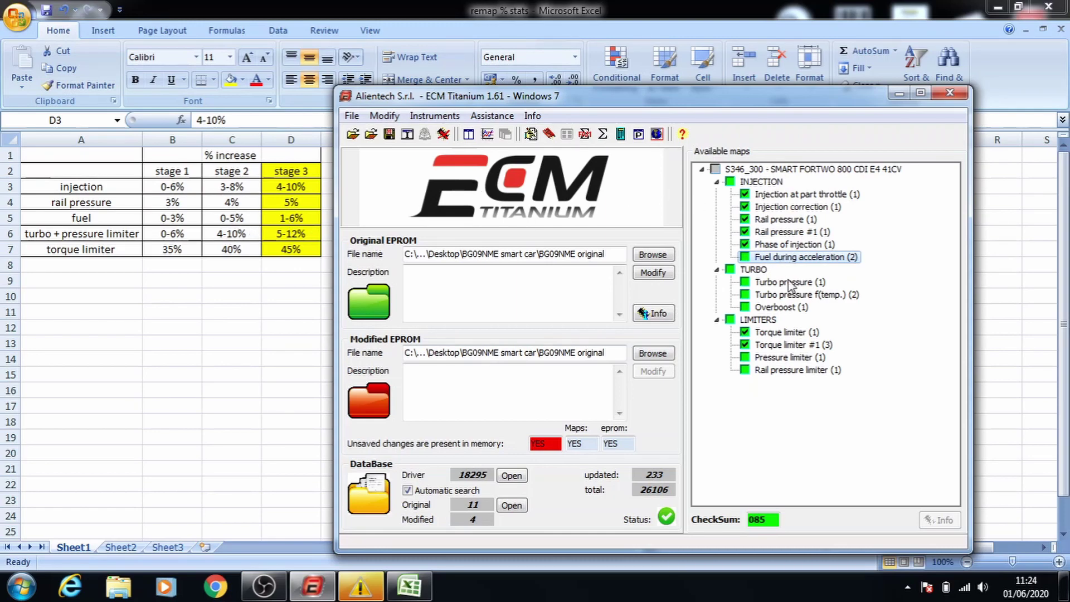
{"action": "double_click", "coordinate": [782, 258]}
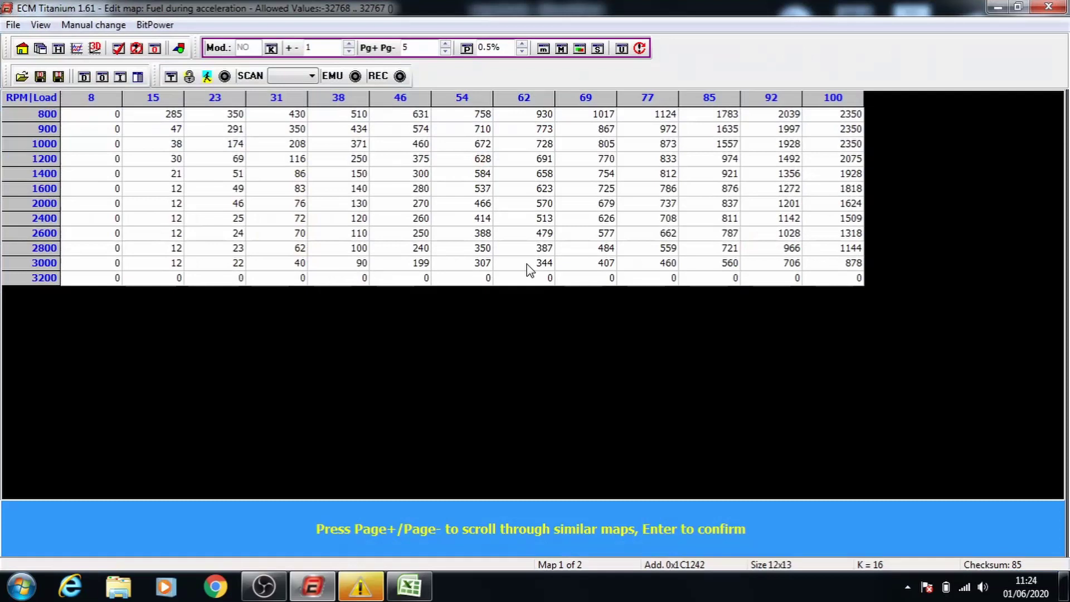
{"action": "key", "text": "Return"}
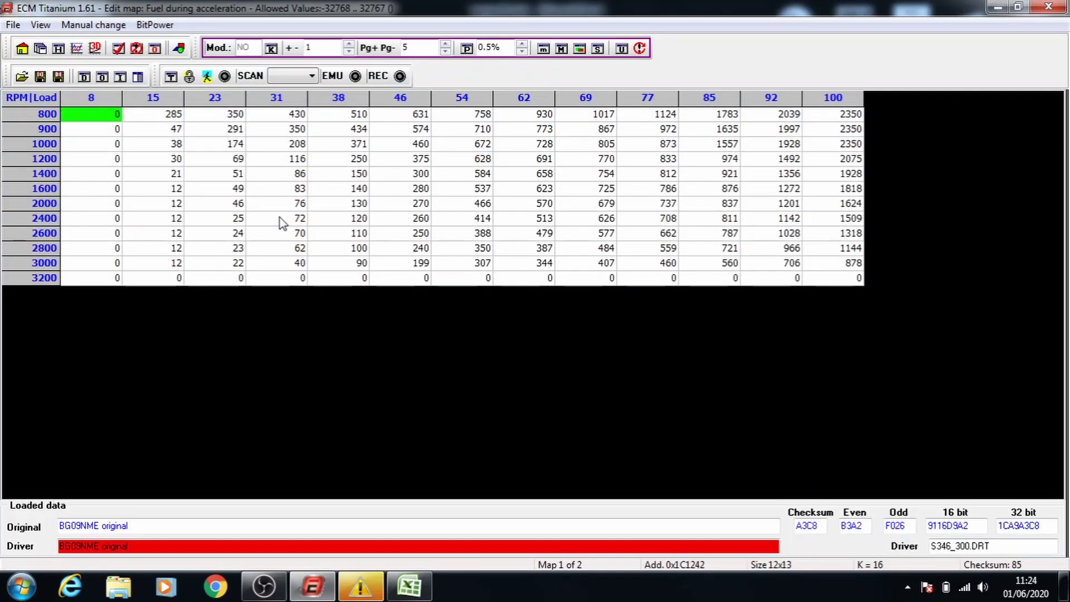
{"action": "left_click", "coordinate": [521, 44]}
{"action": "left_click", "coordinate": [467, 48]}
Raise the blocks from 1000, 1200 and 1400 rpm up to 3200 rpm/load 100 by 1% each
{"action": "left_click_drag", "start_coordinate": [219, 146], "coordinate": [861, 283]}
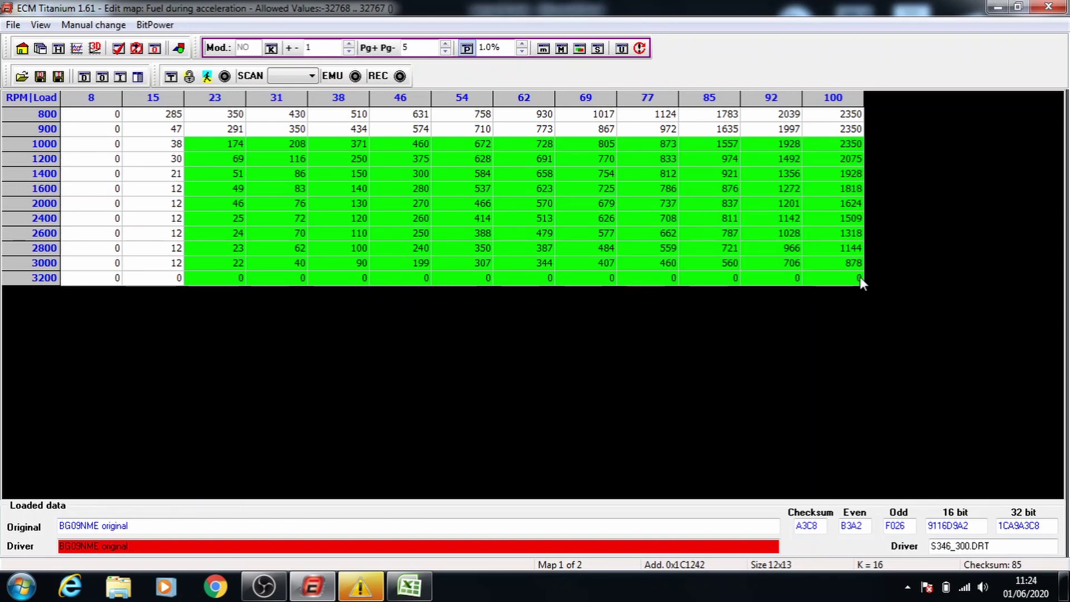
{"action": "key", "text": "plus"}
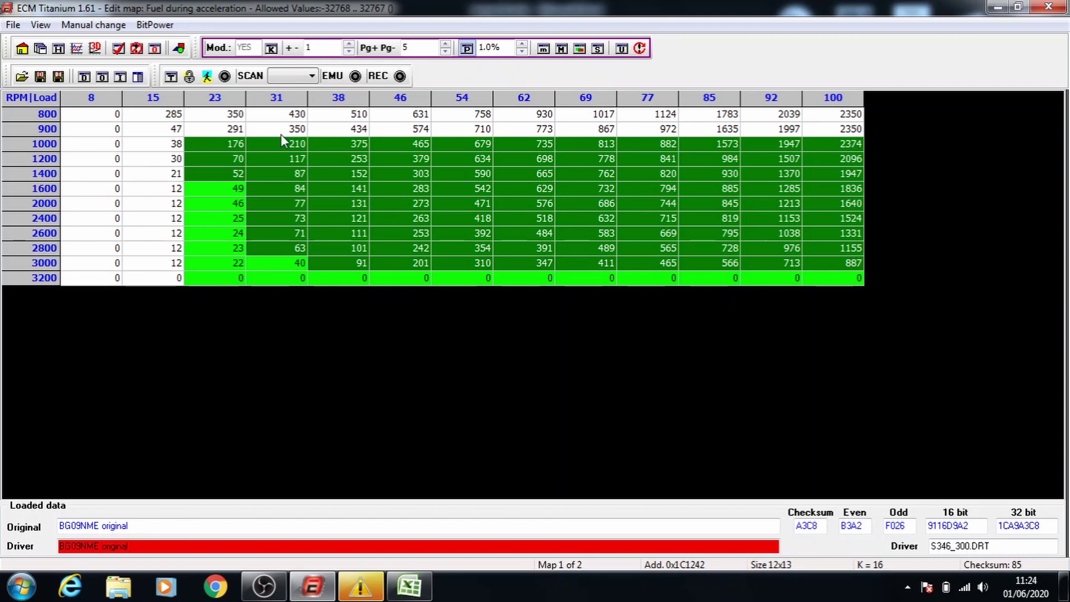
{"action": "left_click_drag", "start_coordinate": [274, 156], "coordinate": [824, 284]}
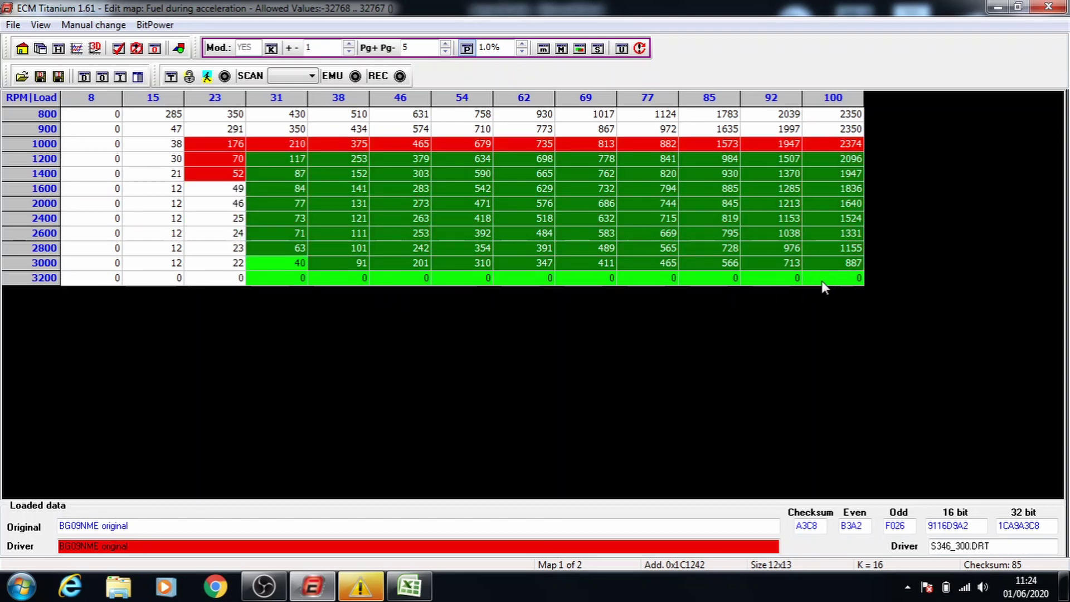
{"action": "key", "text": "plus"}
{"action": "left_click_drag", "start_coordinate": [355, 178], "coordinate": [801, 286]}
{"action": "key", "text": "plus"}
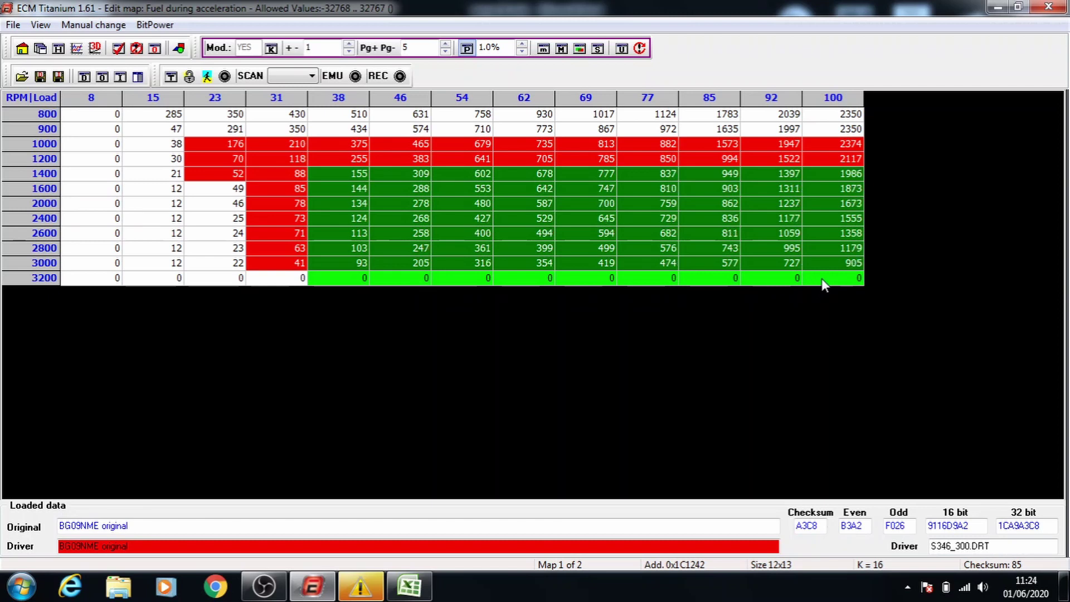
Raise the blocks from 1600, 2000 and 2400 rpm by 1% each
{"action": "left_click_drag", "start_coordinate": [401, 189], "coordinate": [724, 281]}
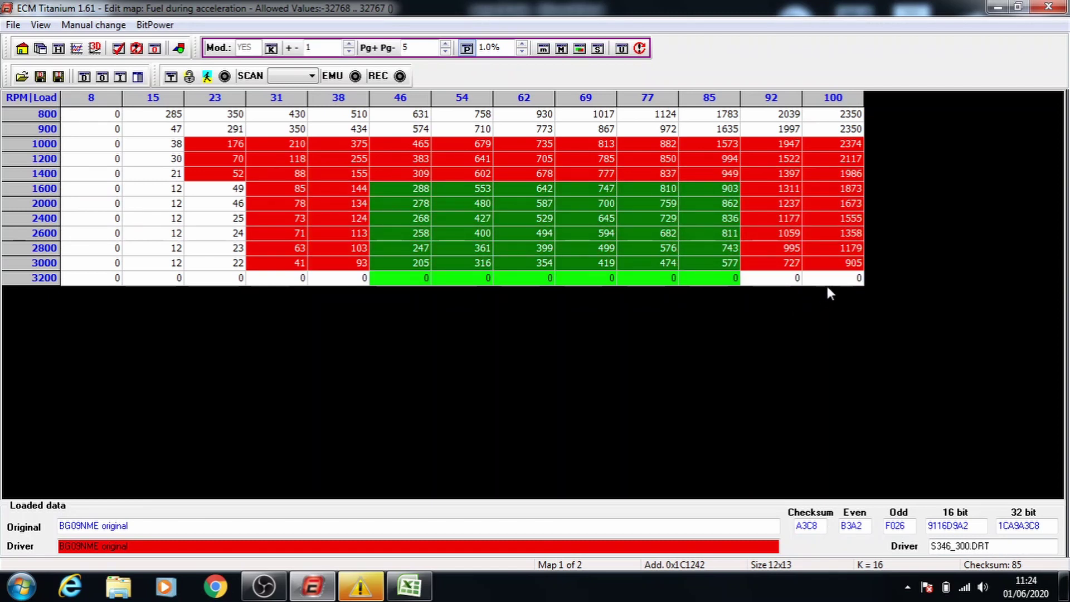
{"action": "left_click_drag", "start_coordinate": [826, 287], "coordinate": [833, 284]}
{"action": "key", "text": "plus"}
{"action": "left_click_drag", "start_coordinate": [487, 202], "coordinate": [857, 283]}
{"action": "key", "text": "plus"}
{"action": "left_click_drag", "start_coordinate": [549, 220], "coordinate": [811, 308]}
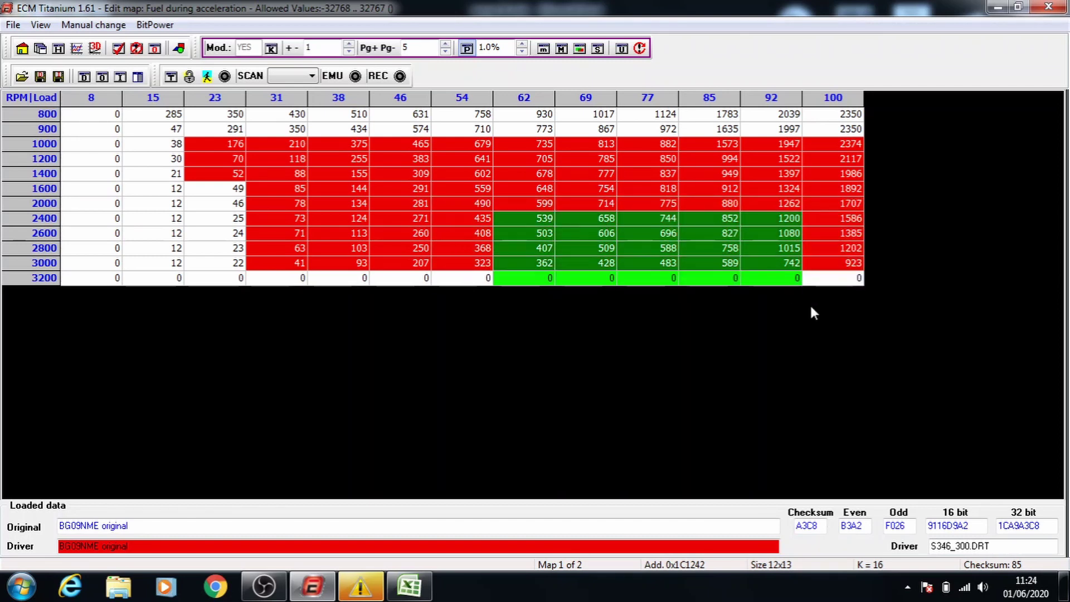
{"action": "key", "text": "plus"}
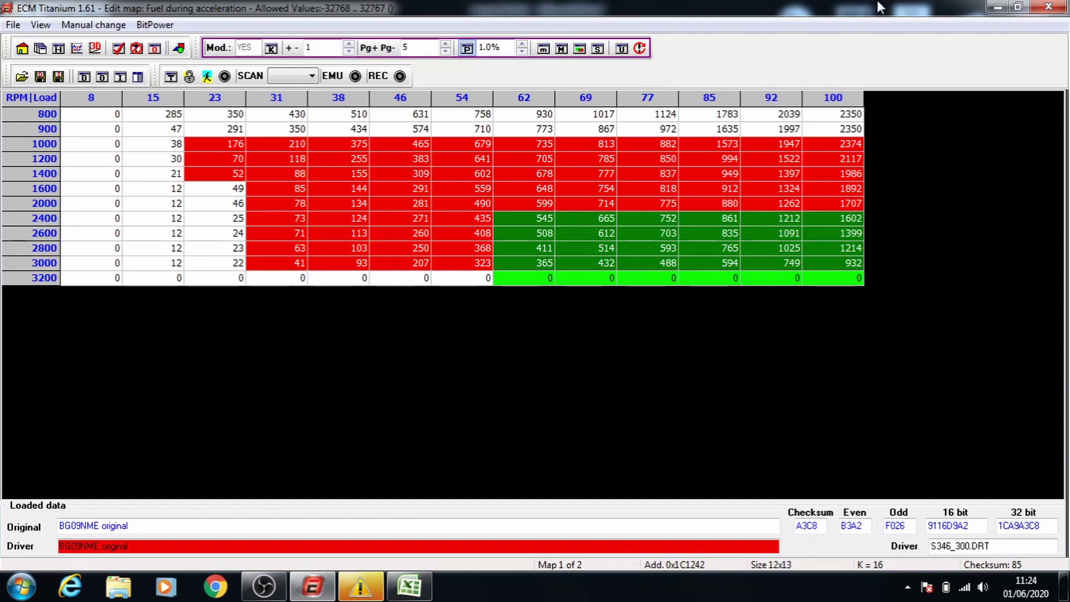
Close the map with 'Do not modify similar maps' selected, saving the changes
{"action": "key", "text": "Escape"}
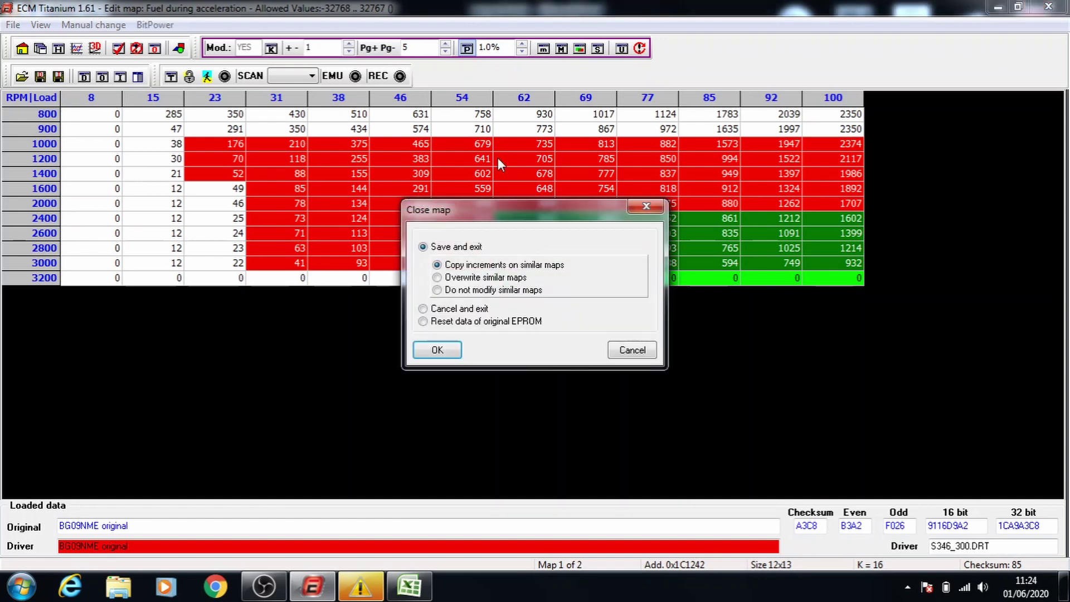
{"action": "left_click", "coordinate": [457, 290]}
{"action": "left_click", "coordinate": [438, 348]}
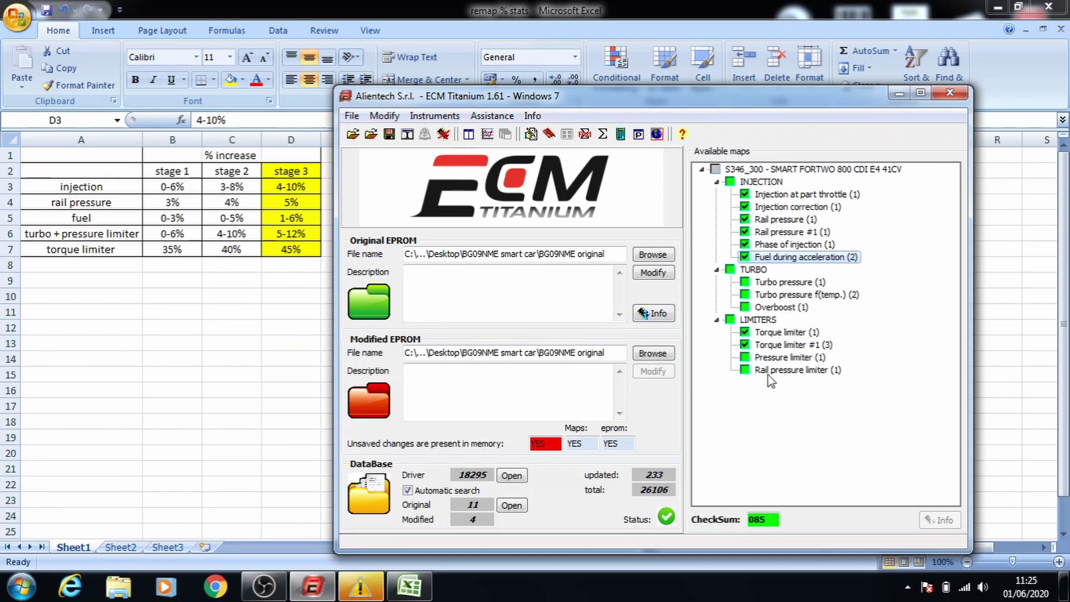
Open the Turbo pressure map in percentage mode and raise the 1000 and 1200 rpm blocks by 1%
{"action": "double_click", "coordinate": [789, 282]}
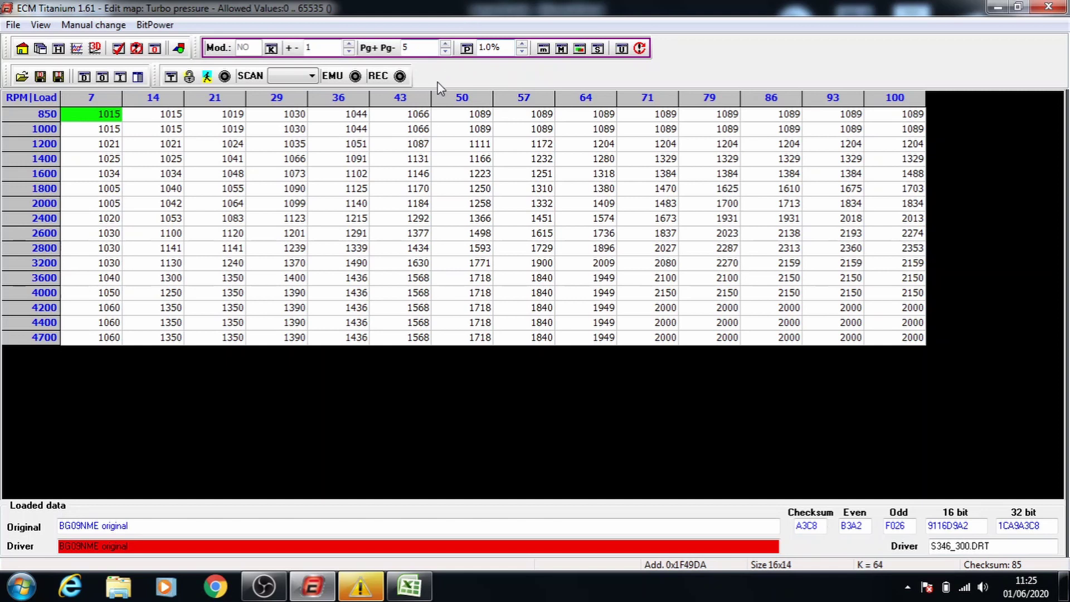
{"action": "left_click", "coordinate": [467, 48]}
{"action": "left_click_drag", "start_coordinate": [225, 145], "coordinate": [914, 340]}
{"action": "key", "text": "plus"}
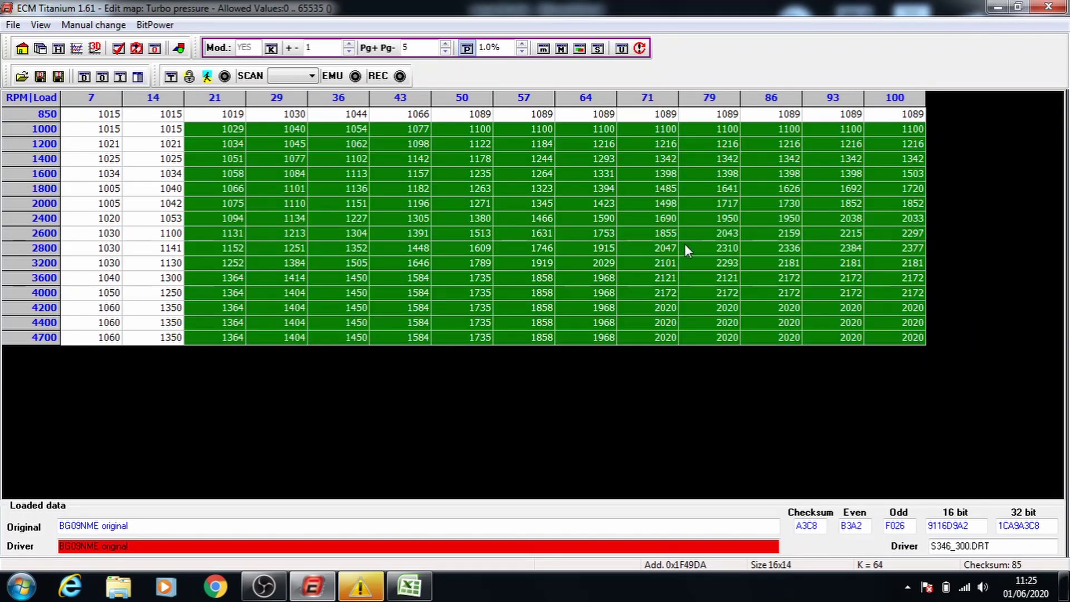
{"action": "left_click_drag", "start_coordinate": [298, 140], "coordinate": [898, 341]}
{"action": "key", "text": "plus"}
Raise the blocks from 1400, 1600, 1800 and 2000 rpm by 1% each
{"action": "left_click_drag", "start_coordinate": [332, 156], "coordinate": [779, 336]}
{"action": "left_click_drag", "start_coordinate": [858, 365], "coordinate": [894, 345]}
{"action": "key", "text": "plus"}
{"action": "left_click_drag", "start_coordinate": [423, 174], "coordinate": [927, 396]}
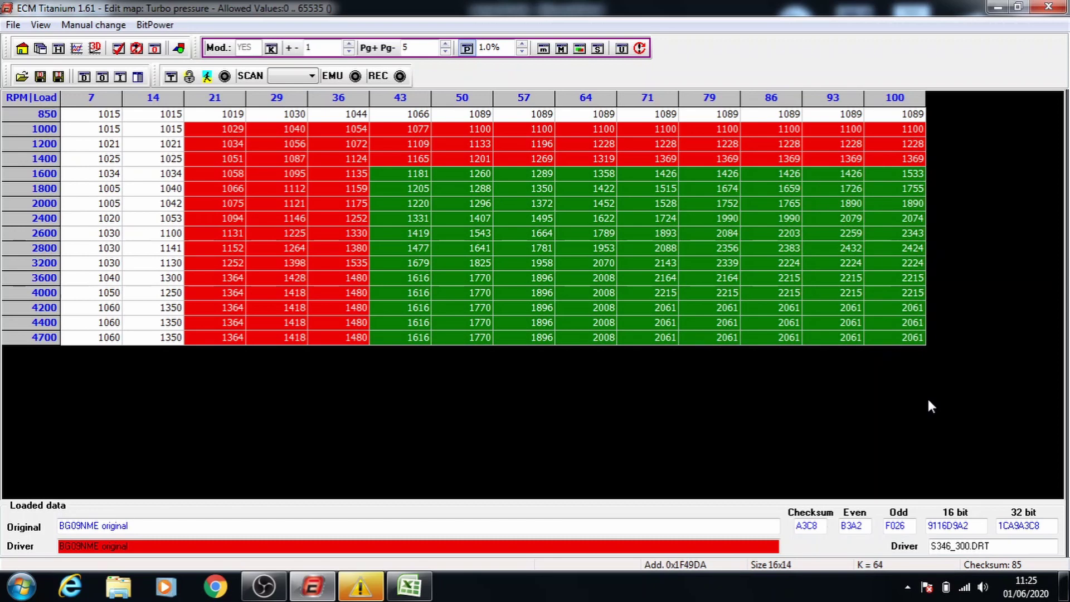
{"action": "key", "text": "plus"}
{"action": "left_click_drag", "start_coordinate": [491, 189], "coordinate": [762, 307]}
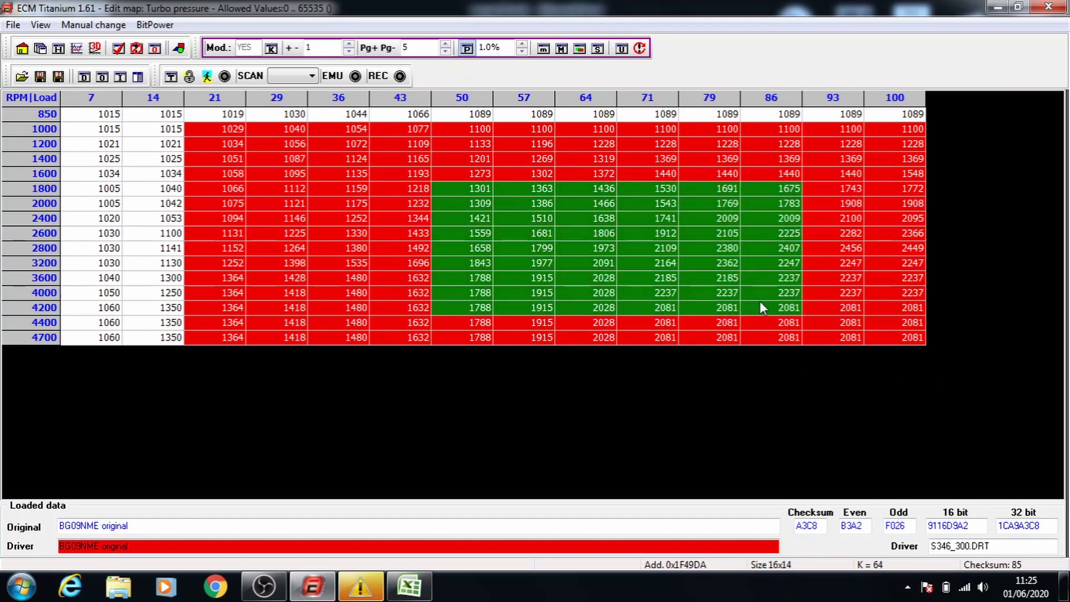
{"action": "key", "text": "plus"}
{"action": "left_click_drag", "start_coordinate": [530, 202], "coordinate": [908, 342]}
{"action": "key", "text": "plus"}
Raise the blocks from 2400, 2600, 2800, 3200 and 3600 rpm by 1% each
{"action": "left_click_drag", "start_coordinate": [579, 216], "coordinate": [891, 341]}
{"action": "key", "text": "plus"}
{"action": "left_click_drag", "start_coordinate": [663, 232], "coordinate": [967, 363]}
{"action": "key", "text": "plus"}
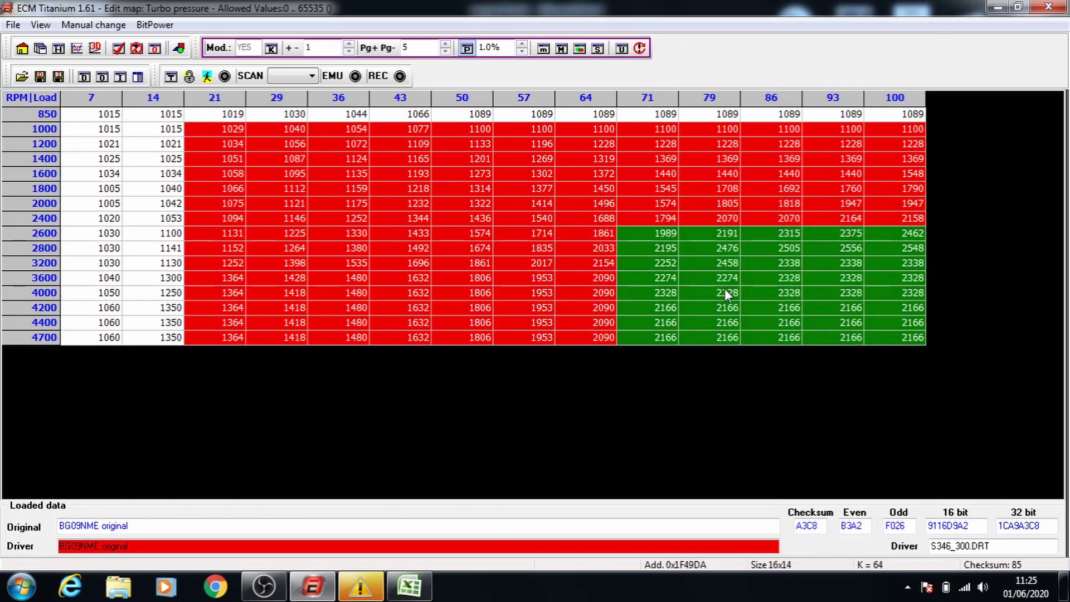
{"action": "left_click_drag", "start_coordinate": [717, 252], "coordinate": [908, 330]}
{"action": "key", "text": "plus"}
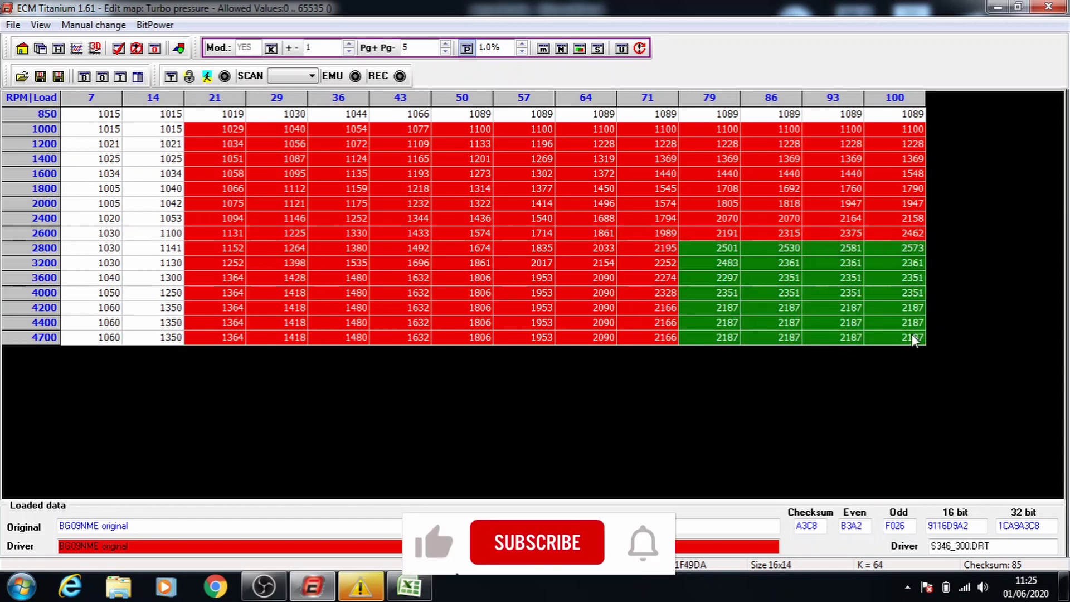
{"action": "left_click_drag", "start_coordinate": [757, 271], "coordinate": [971, 389]}
{"action": "key", "text": "plus"}
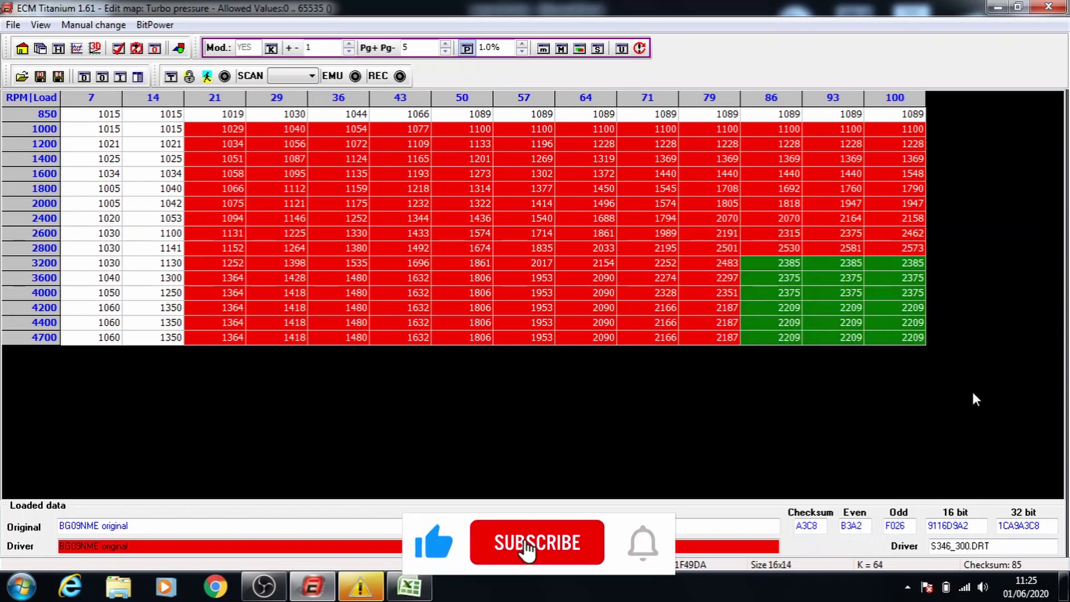
{"action": "left_click_drag", "start_coordinate": [858, 277], "coordinate": [931, 357]}
{"action": "key", "text": "plus"}
Raise the load 100 cells from 4000 to 4700 rpm by 1%, then save the map
{"action": "left_click_drag", "start_coordinate": [899, 293], "coordinate": [938, 399]}
{"action": "key", "text": "plus"}
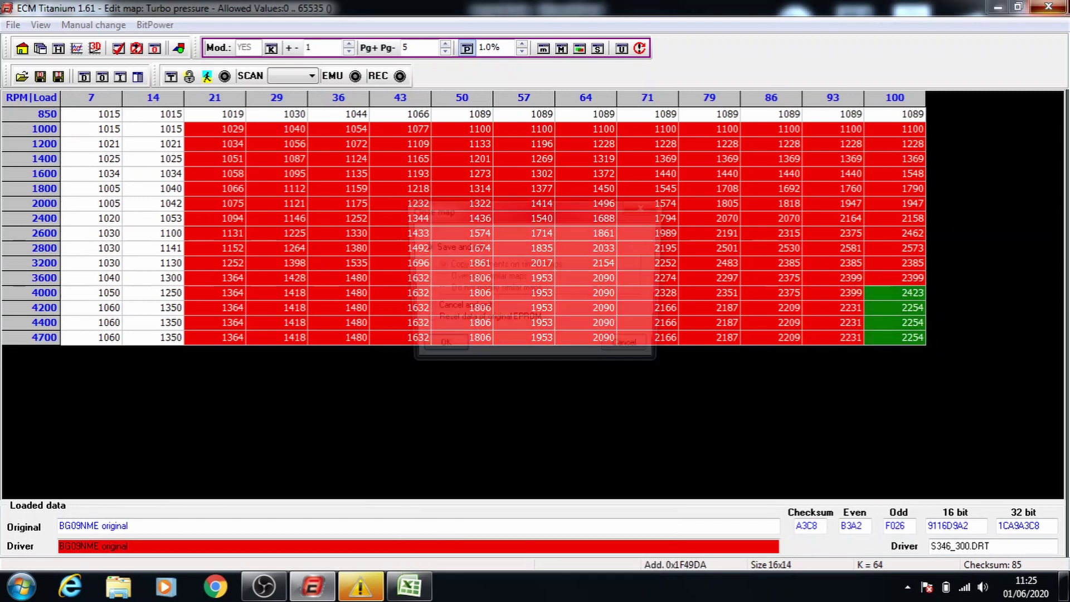
{"action": "key", "text": "Escape"}
{"action": "left_click", "coordinate": [437, 349]}
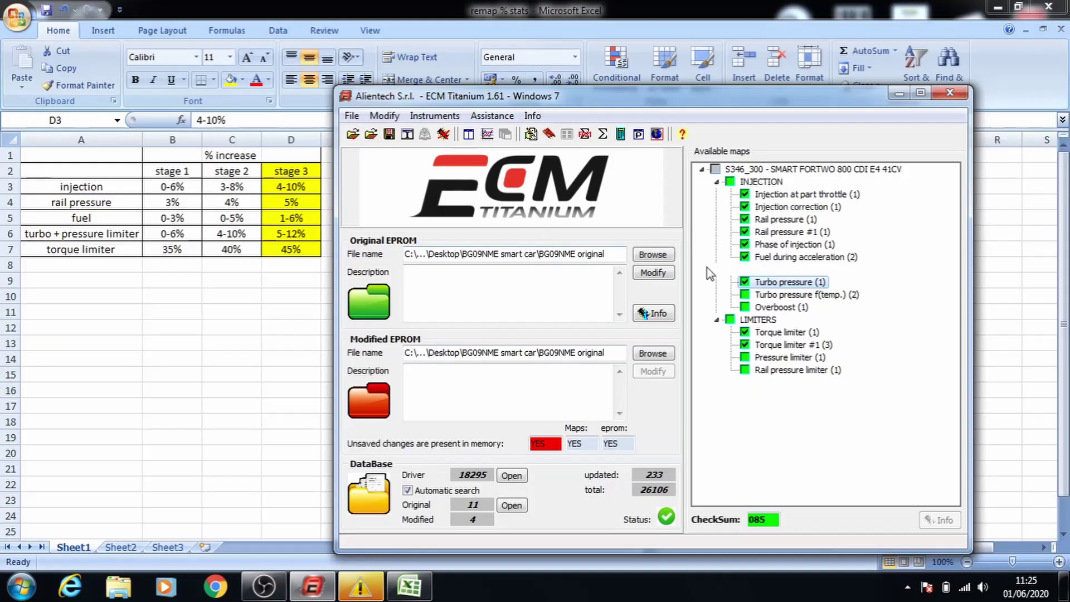
Open Turbo pressure f(temp.) and raise the 1000 rpm/load 25 and 1100 rpm/load 38 blocks by 1.5%
{"action": "double_click", "coordinate": [757, 294]}
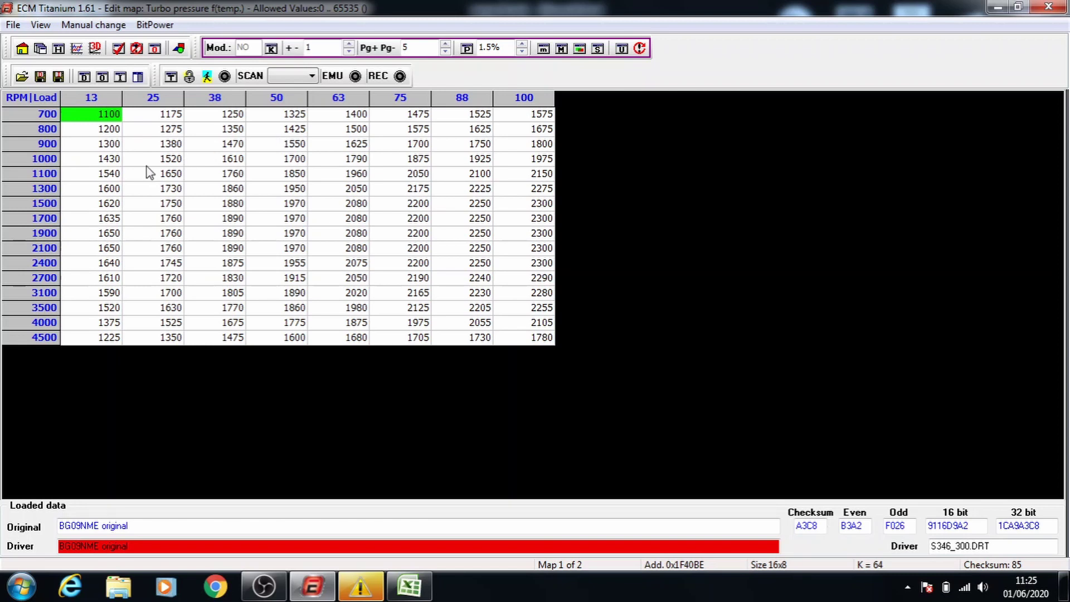
{"action": "left_click_drag", "start_coordinate": [146, 160], "coordinate": [560, 356]}
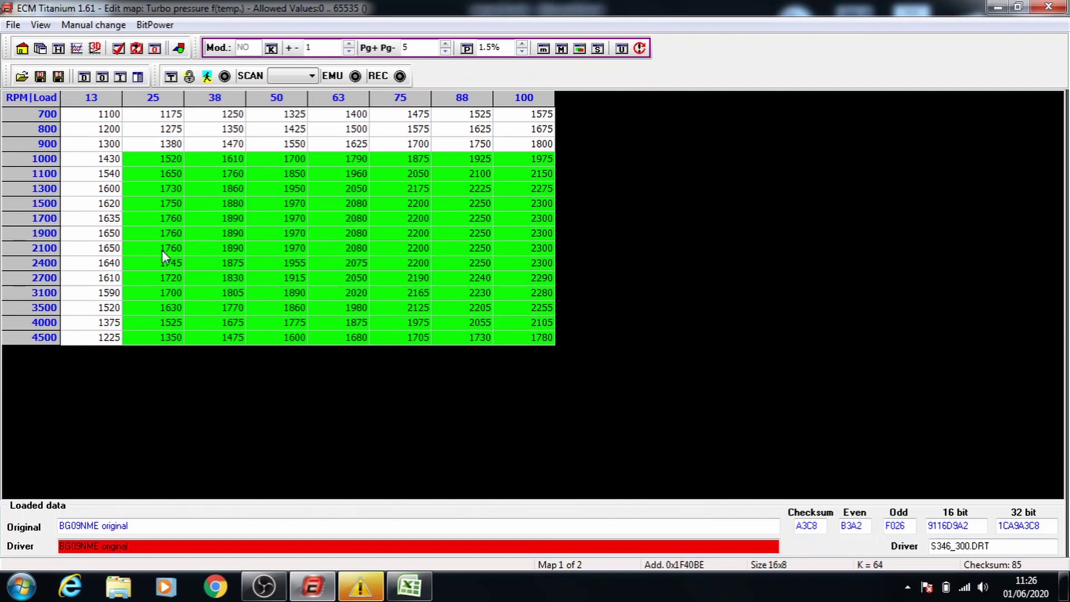
{"action": "left_click", "coordinate": [462, 52]}
{"action": "key", "text": "plus"}
{"action": "left_click_drag", "start_coordinate": [236, 178], "coordinate": [514, 342]}
{"action": "key", "text": "plus"}
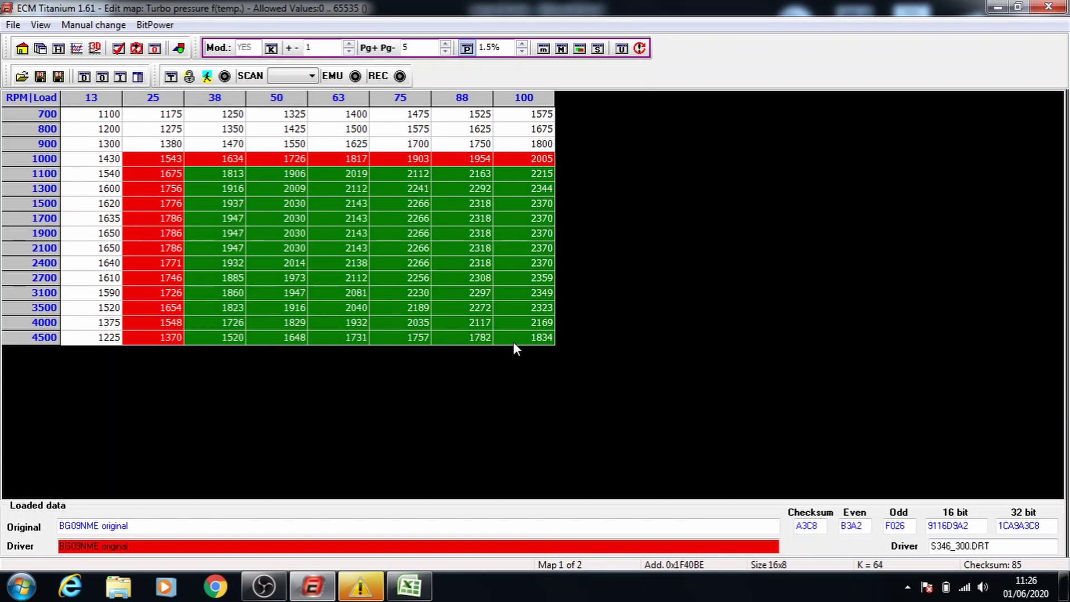
Raise the blocks from 1300, 1500, 1700 and 1900 rpm by 1.5% each
{"action": "left_click_drag", "start_coordinate": [305, 194], "coordinate": [523, 342]}
{"action": "key", "text": "plus"}
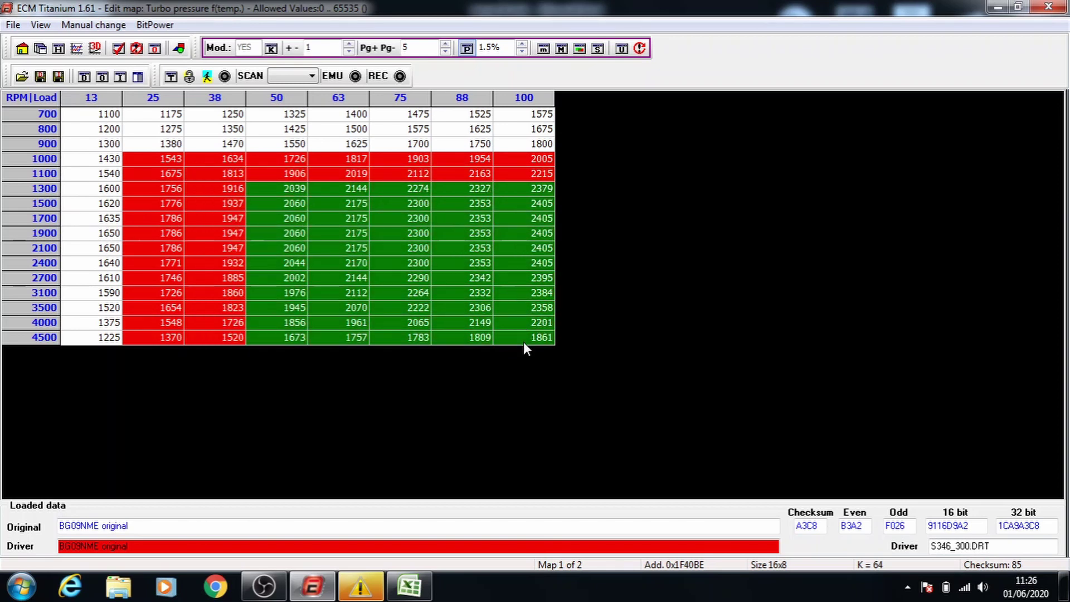
{"action": "left_click_drag", "start_coordinate": [329, 205], "coordinate": [497, 343]}
{"action": "key", "text": "plus"}
{"action": "left_click_drag", "start_coordinate": [410, 218], "coordinate": [554, 383]}
{"action": "key", "text": "plus"}
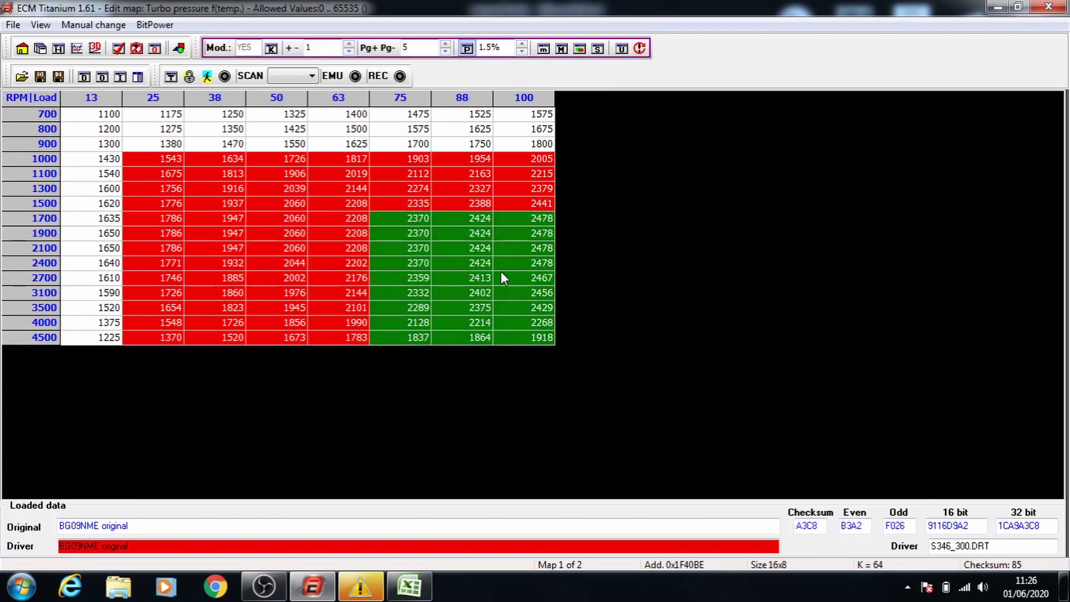
{"action": "left_click_drag", "start_coordinate": [483, 232], "coordinate": [573, 381]}
{"action": "key", "text": "plus"}
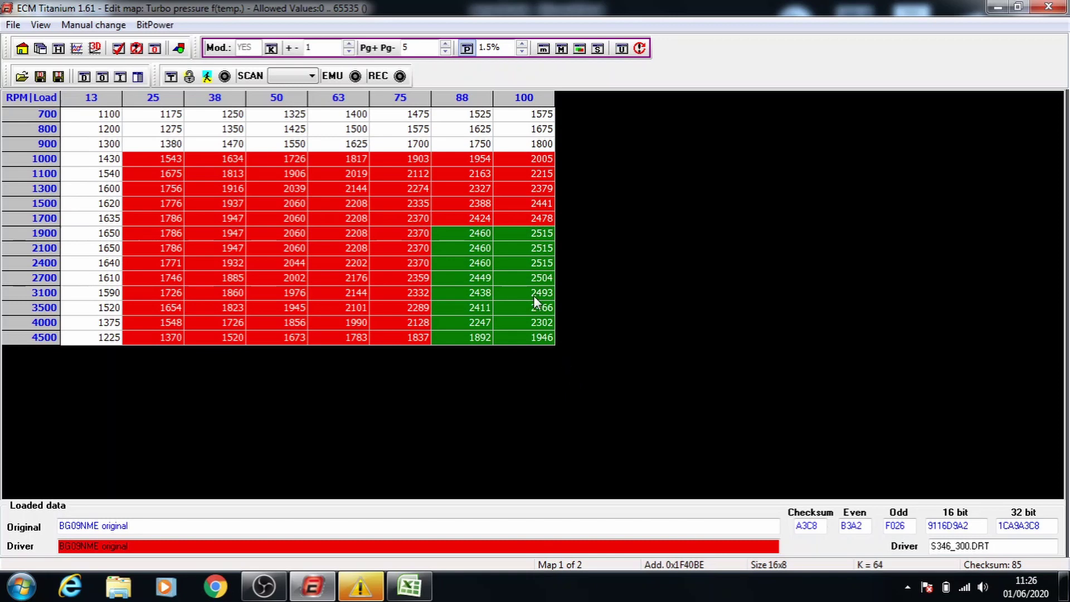
Raise the load 100 cells by another 1.5%, then save and close the map
{"action": "key", "text": "plus"}
{"action": "key", "text": "Escape"}
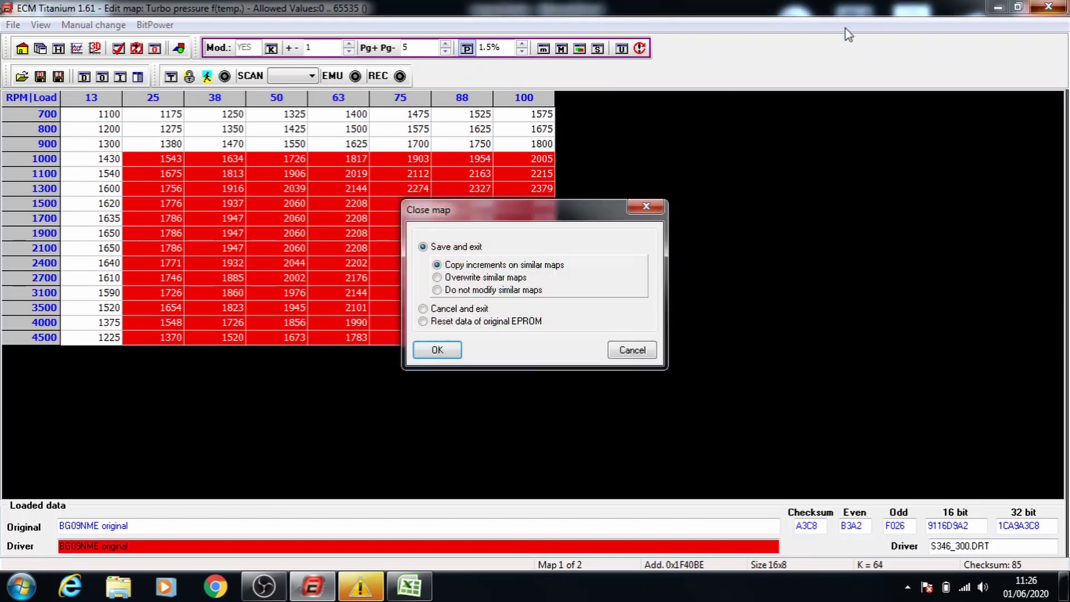
{"action": "left_click", "coordinate": [437, 349]}
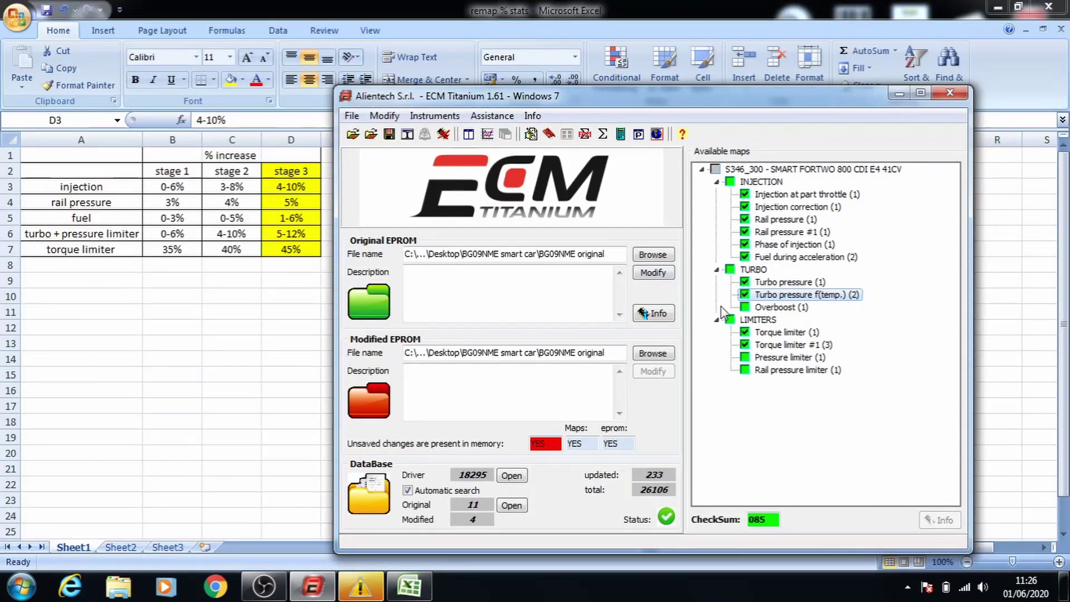
Open the Pressure limiter map and set the adjustment step to 2% in percentage mode
{"action": "left_click", "coordinate": [782, 360]}
{"action": "double_click", "coordinate": [782, 360]}
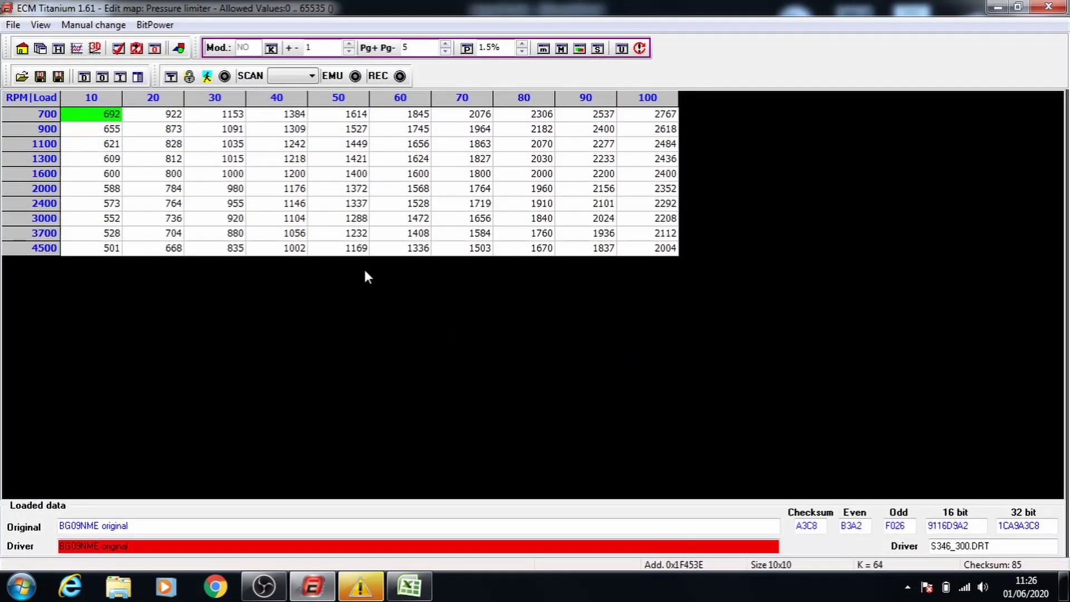
{"action": "left_click", "coordinate": [521, 45]}
{"action": "left_click", "coordinate": [467, 49]}
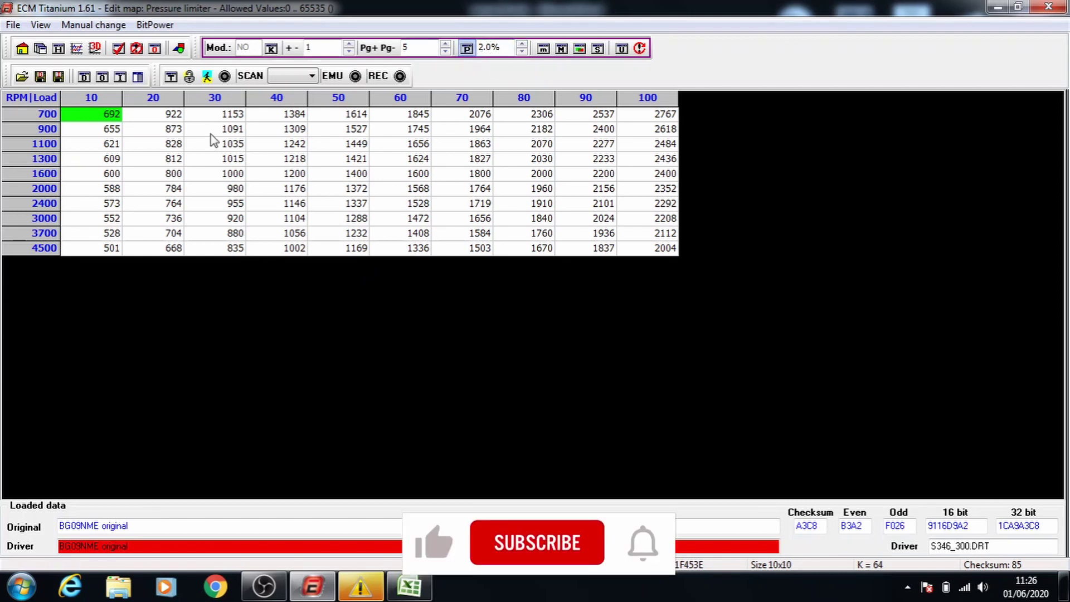
Raise the blocks starting at 900 rpm/load 20, 1100/30 and 1300/40 by 2% each
{"action": "left_click_drag", "start_coordinate": [174, 143], "coordinate": [671, 273]}
{"action": "left_click", "coordinate": [162, 135]}
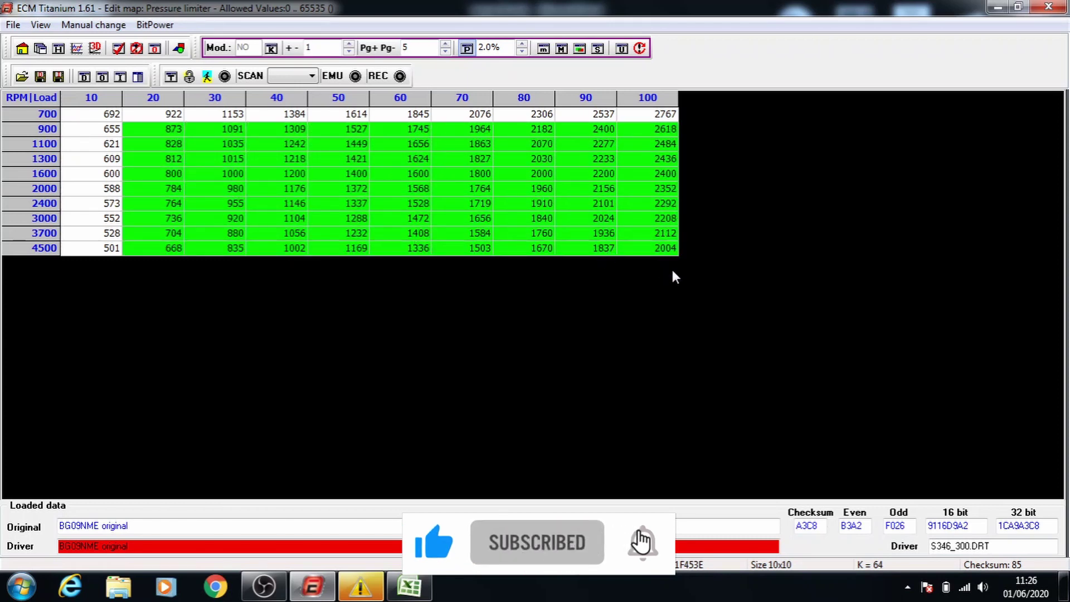
{"action": "key", "text": "plus"}
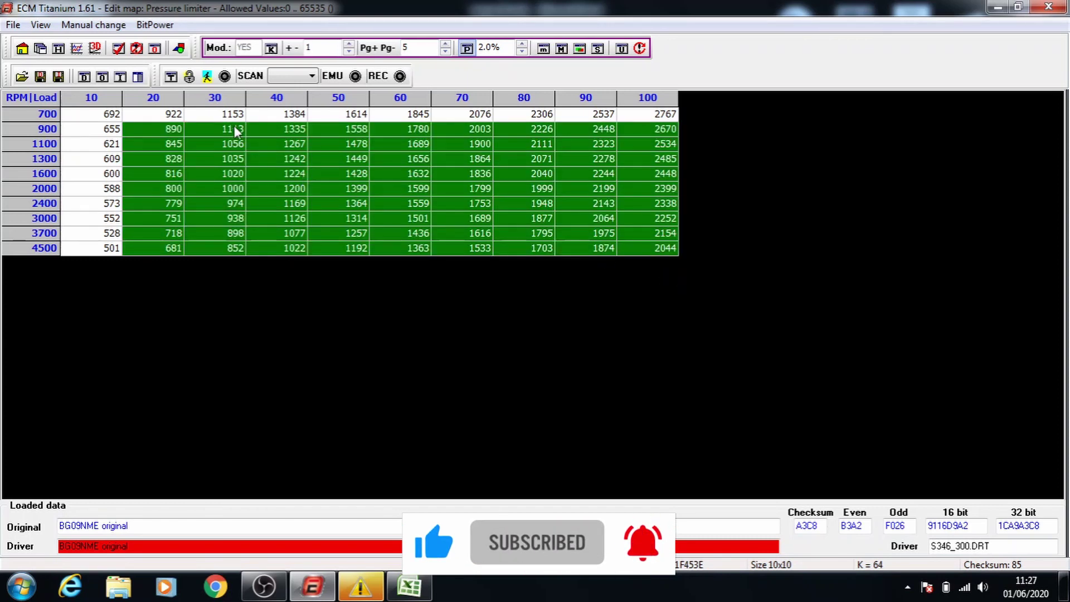
{"action": "left_click_drag", "start_coordinate": [228, 146], "coordinate": [624, 260]}
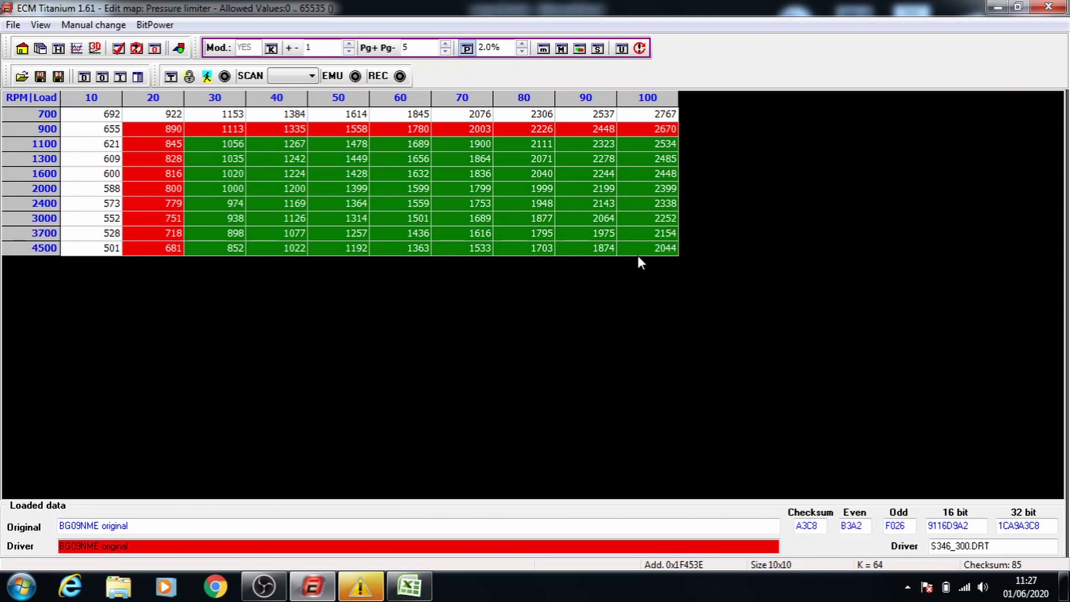
{"action": "key", "text": "plus"}
{"action": "left_click_drag", "start_coordinate": [278, 154], "coordinate": [643, 262]}
{"action": "key", "text": "plus"}
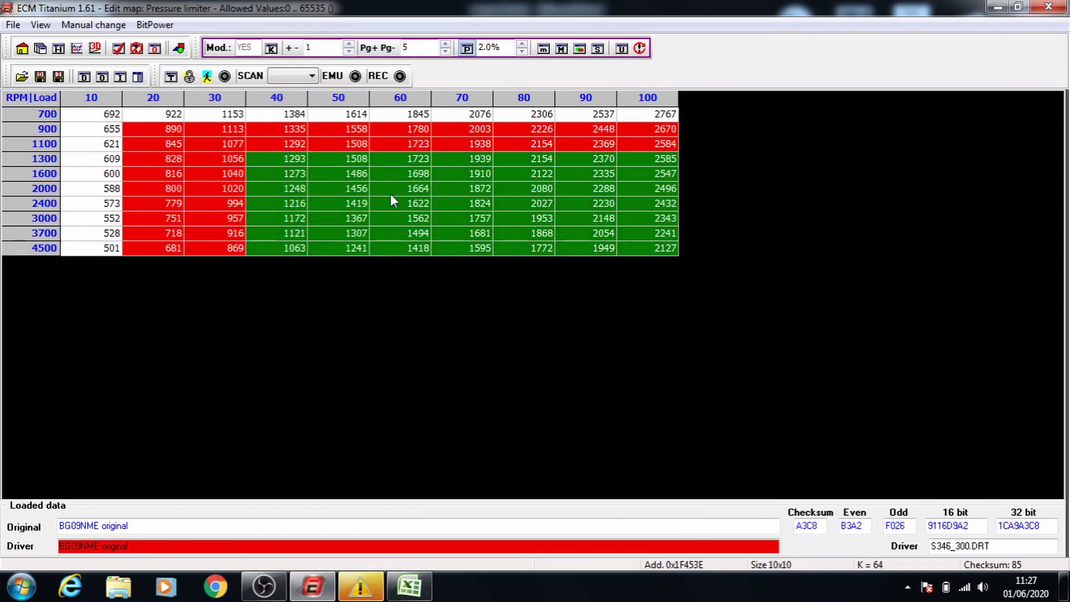
Raise blocks from 1600/50, 2000/60 and 2400/70 by 2%, then close the map
{"action": "left_click_drag", "start_coordinate": [362, 171], "coordinate": [549, 207]}
{"action": "key", "text": "plus"}
{"action": "left_click_drag", "start_coordinate": [396, 195], "coordinate": [543, 252]}
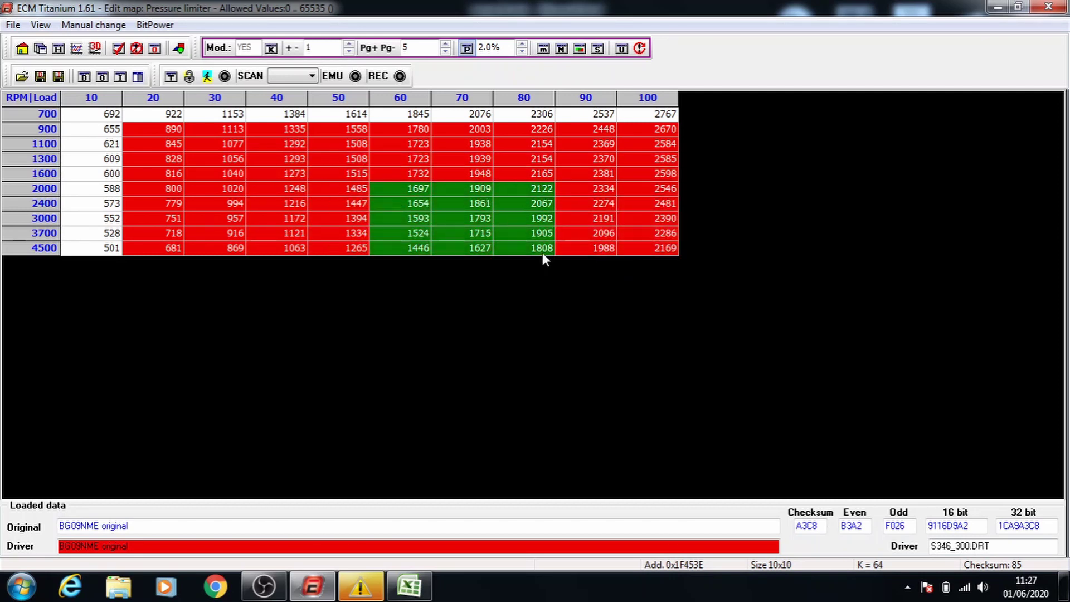
{"action": "key", "text": "plus"}
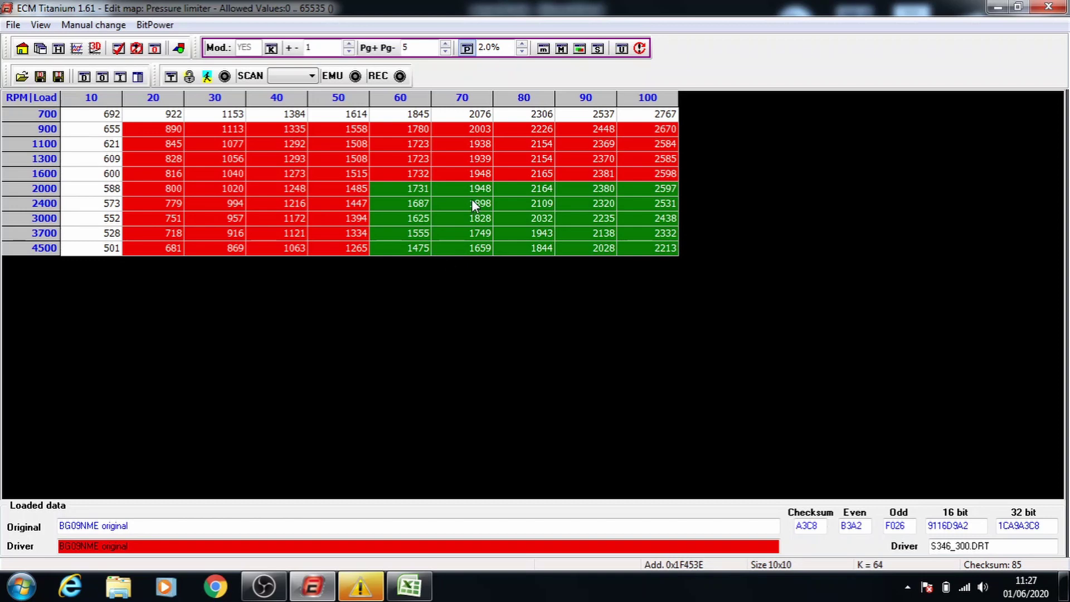
{"action": "key", "text": "plus"}
{"action": "left_click", "coordinate": [1048, 7]}
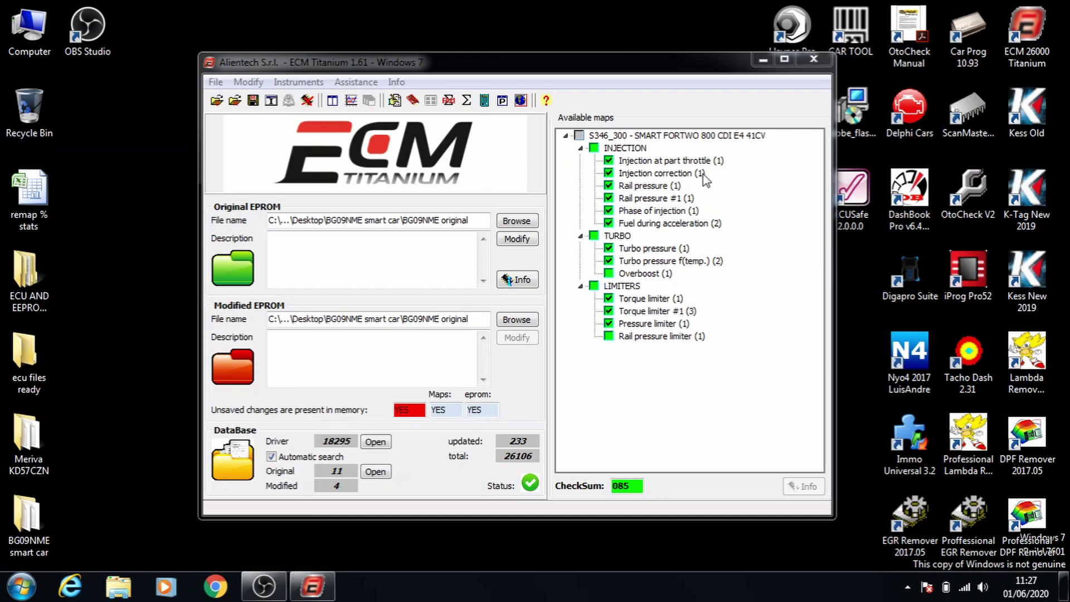
{"action": "left_click", "coordinate": [252, 101]}
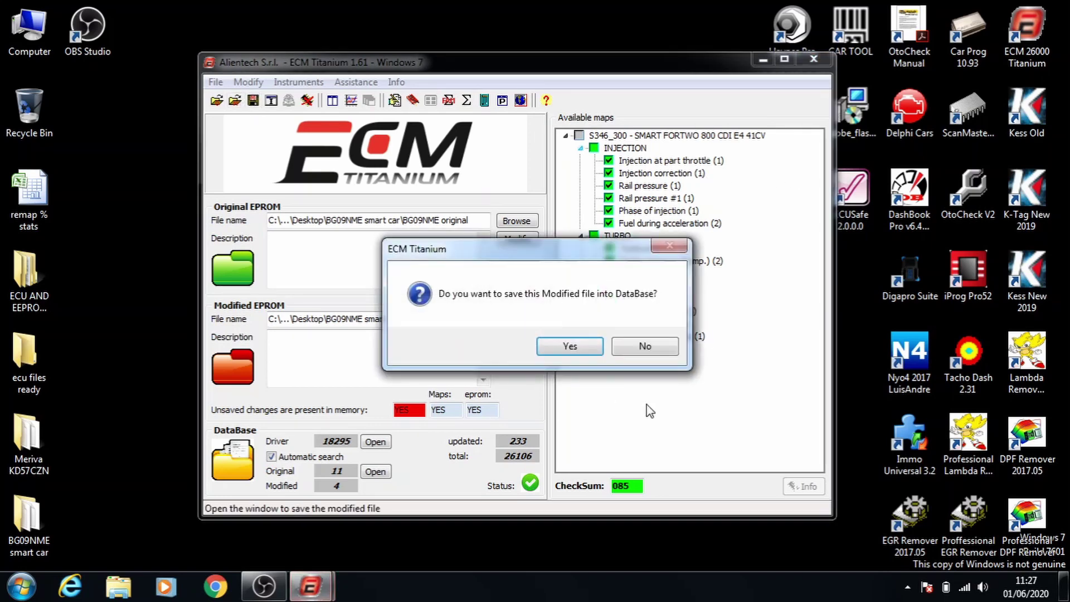
{"action": "left_click", "coordinate": [641, 347]}
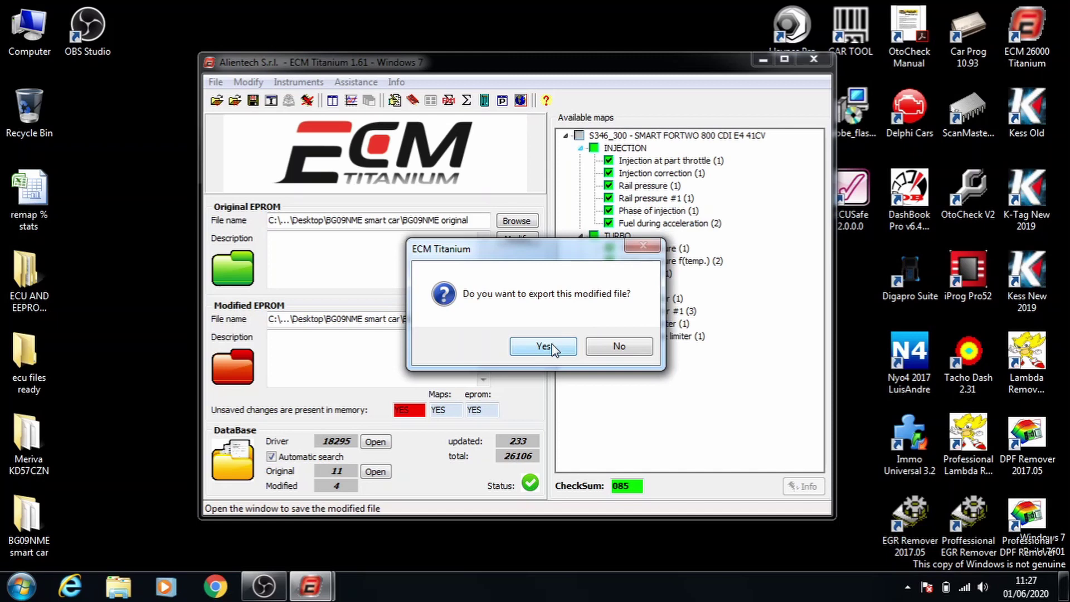
{"action": "left_click", "coordinate": [543, 346]}
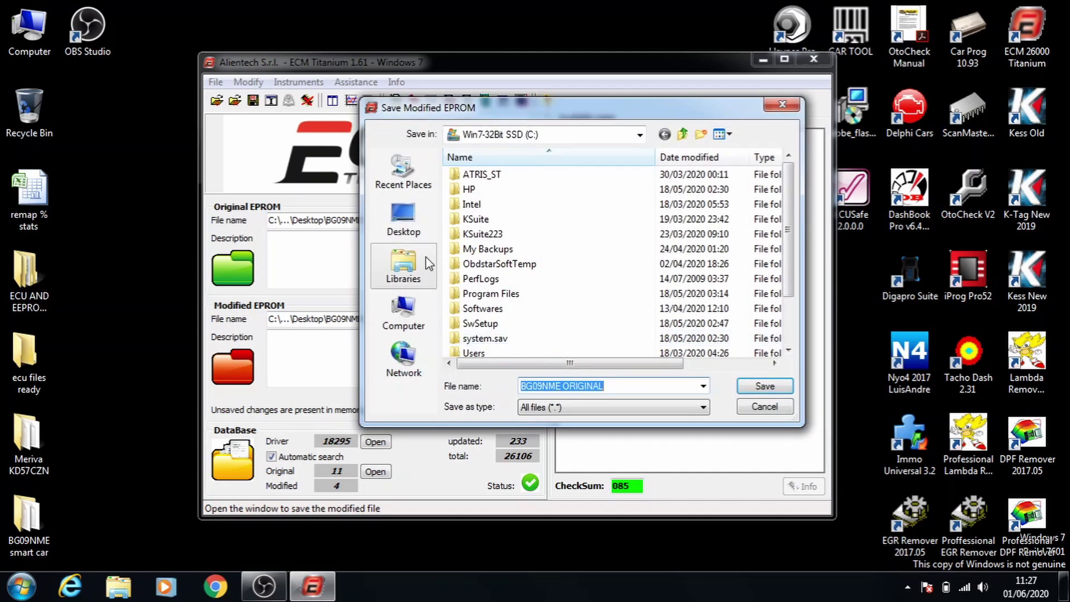
{"action": "left_click", "coordinate": [408, 224]}
{"action": "left_click", "coordinate": [524, 262]}
{"action": "scroll", "coordinate": [549, 223], "scroll_direction": "down", "scroll_amount": 3}
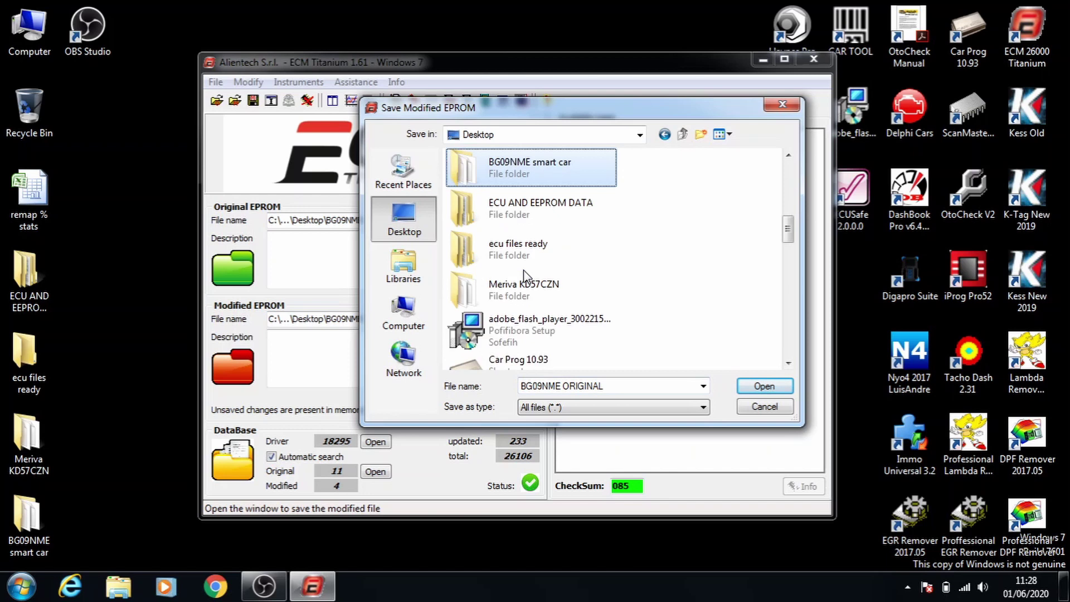
{"action": "left_click", "coordinate": [530, 167]}
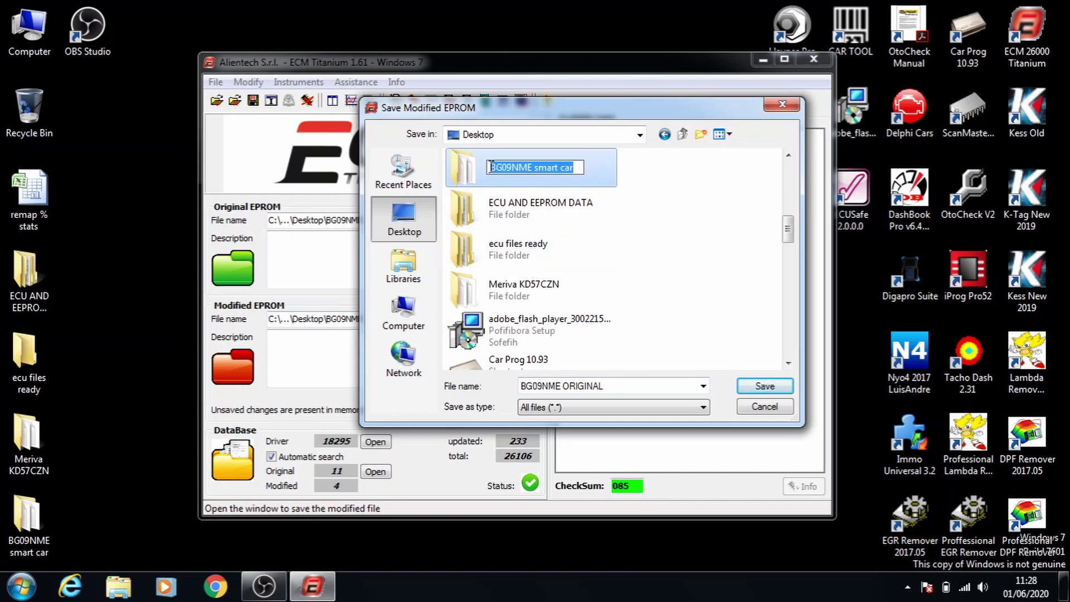
{"action": "left_click", "coordinate": [476, 170]}
{"action": "double_click", "coordinate": [477, 169]}
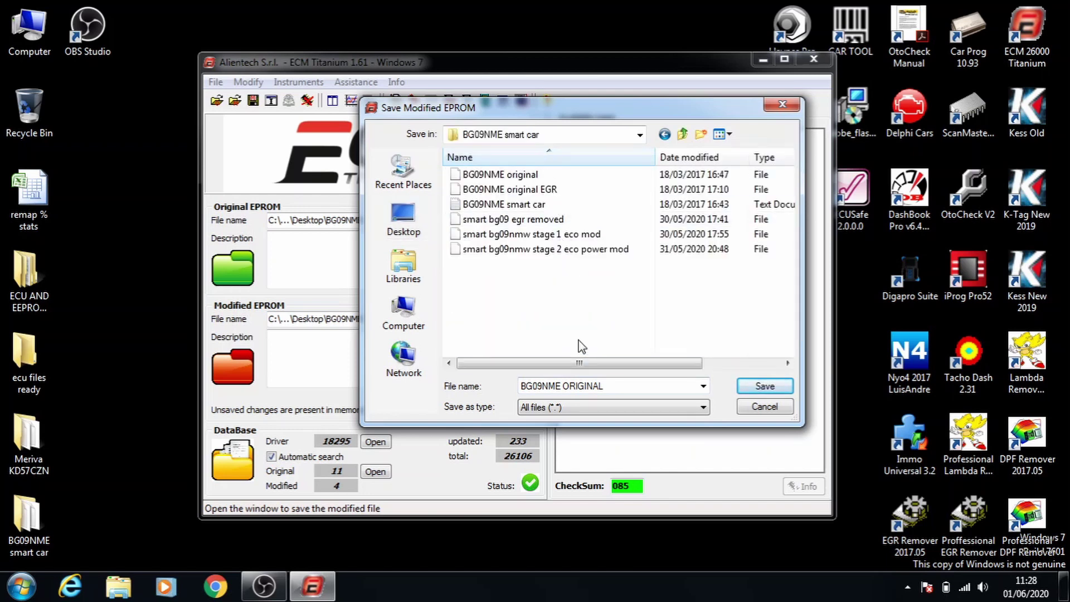
Name the export 'smart bg09nmw stage 3 power mod' and save it
{"action": "left_click_drag", "start_coordinate": [612, 386], "coordinate": [563, 386]}
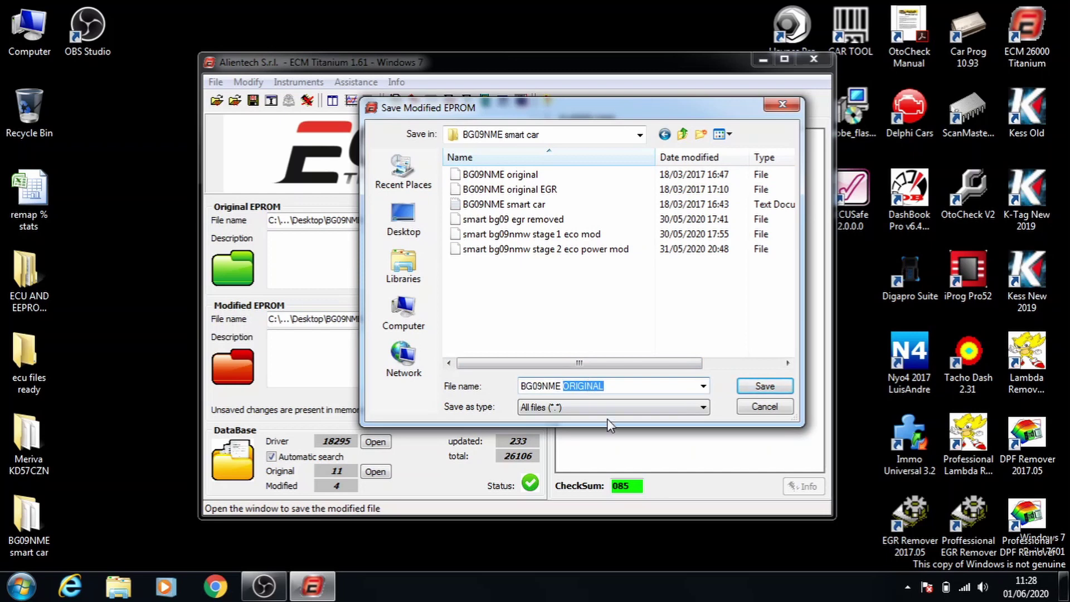
{"action": "key", "text": "ctrl+a"}
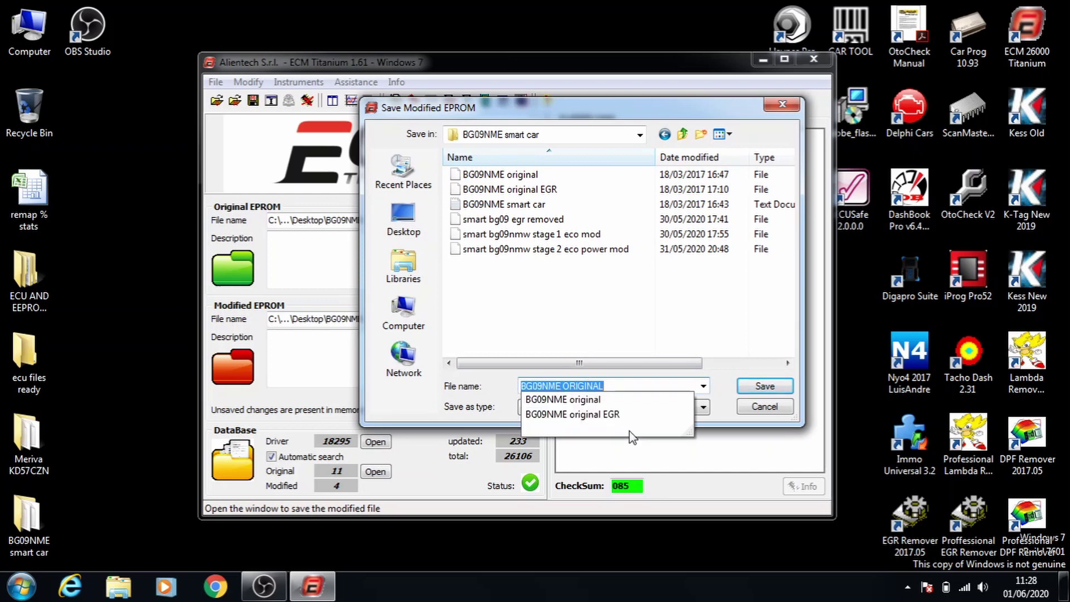
{"action": "type", "text": "smart bg"}
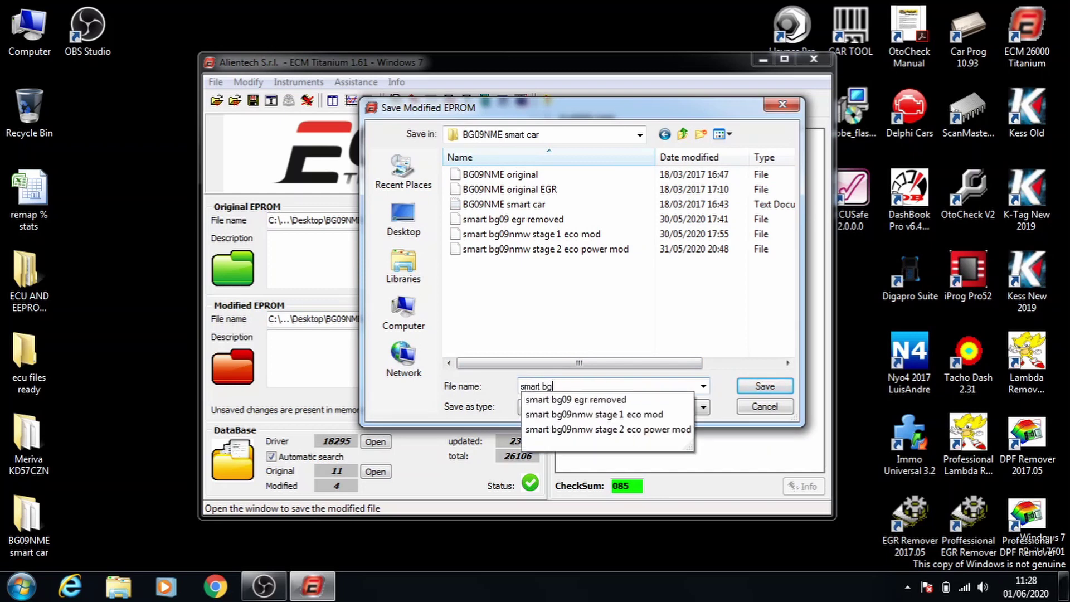
{"action": "type", "text": "09nw"}
{"action": "key", "text": "BackSpace"}
{"action": "type", "text": "mw stage 3"}
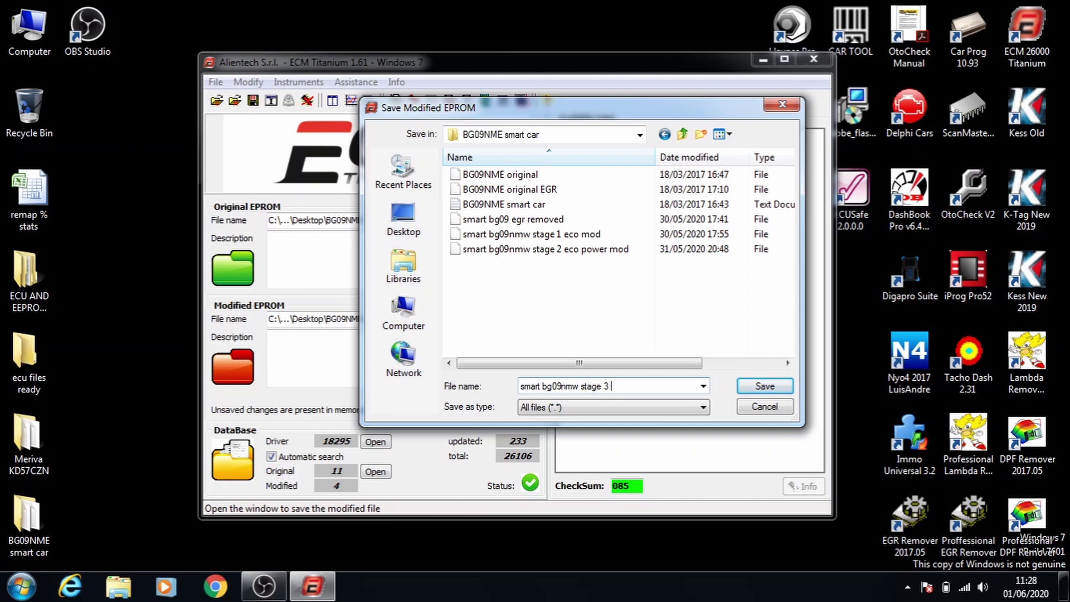
{"action": "type", "text": "power mod"}
{"action": "key", "text": "Return"}
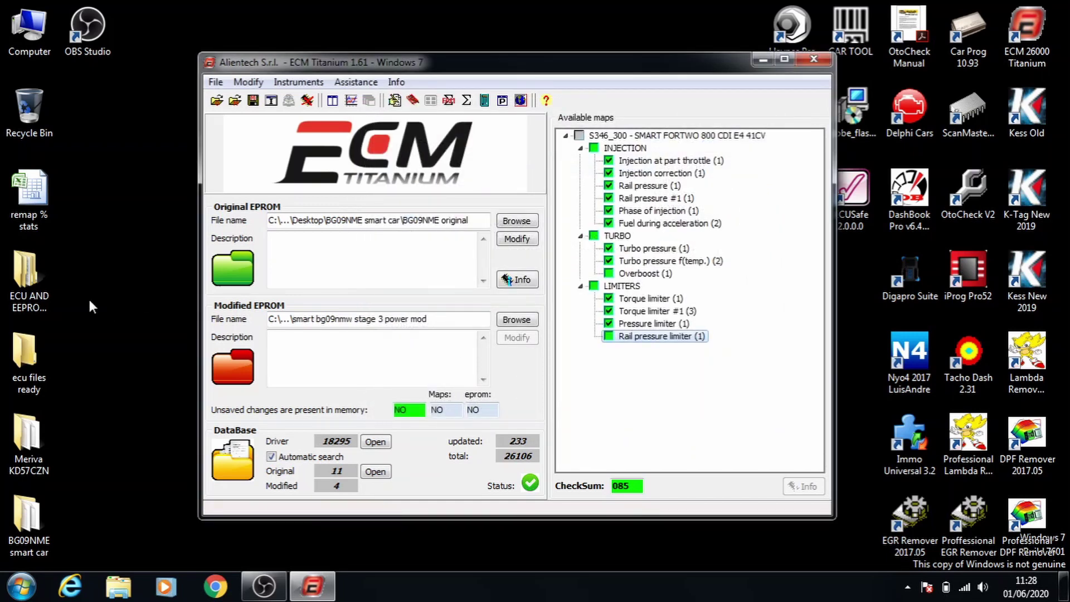
Open the BG09NME smart car folder and compare the new 2,048 KB stage 3 file with the original
{"action": "double_click", "coordinate": [24, 518]}
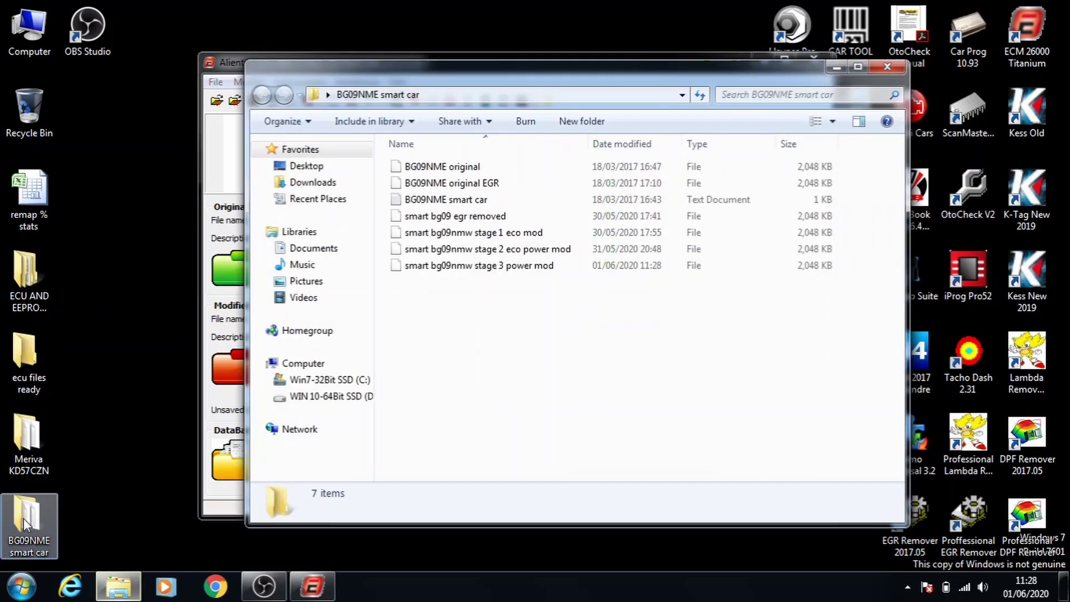
{"action": "left_click", "coordinate": [511, 266]}
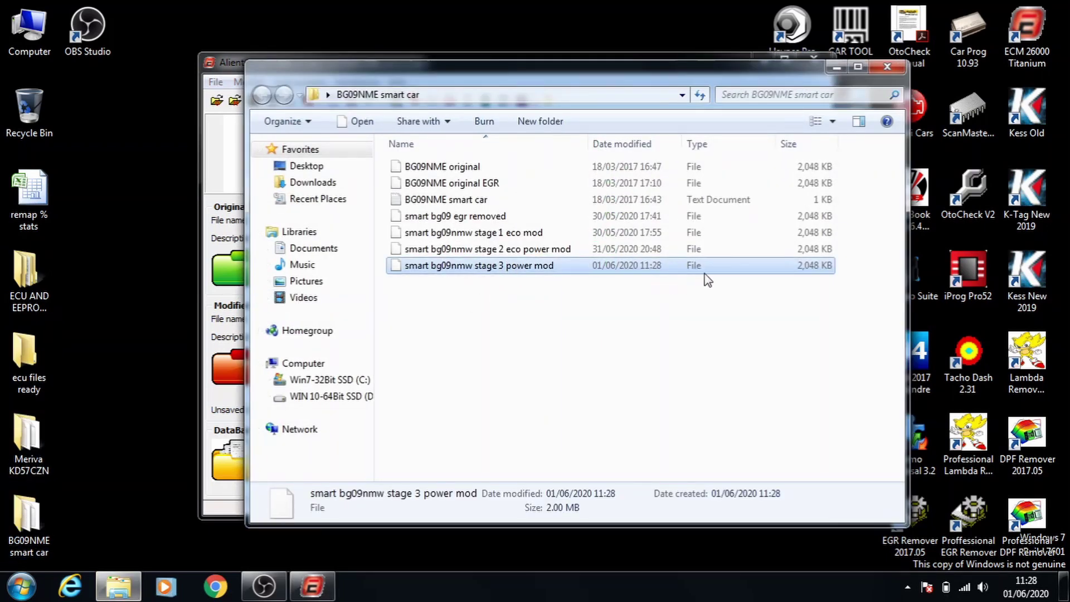
{"action": "left_click_drag", "start_coordinate": [790, 320], "coordinate": [820, 273]}
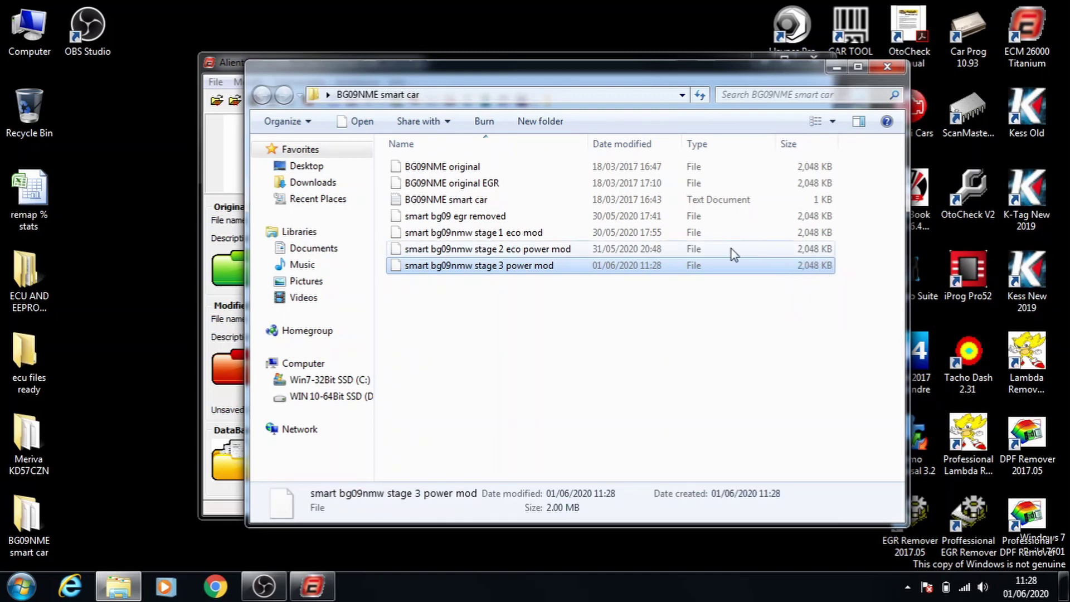
{"action": "left_click", "coordinate": [762, 171]}
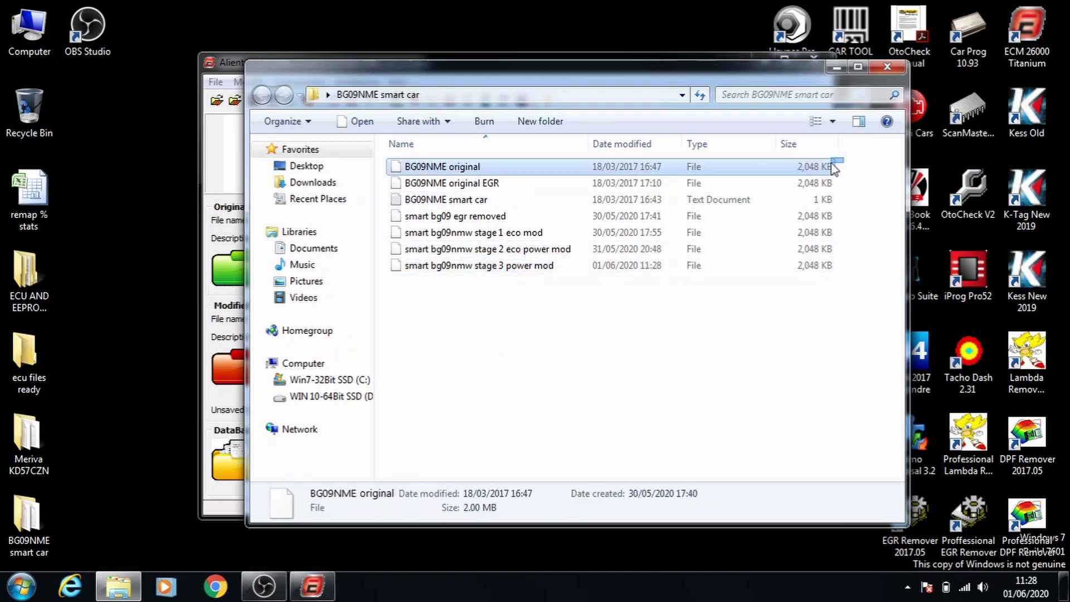